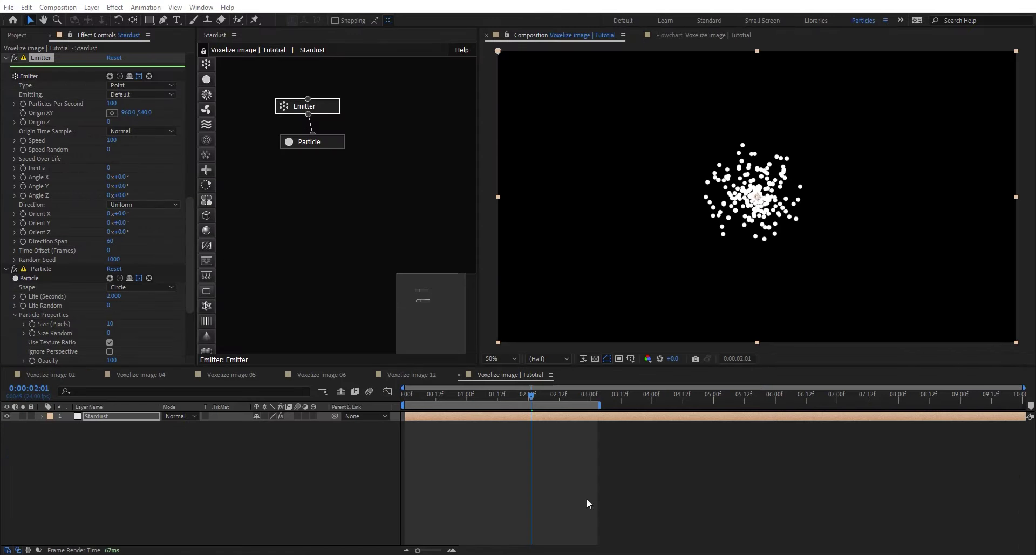
Set the Stardust emitter's type to Grid and its Size Z to 0.
left_click(283, 474)
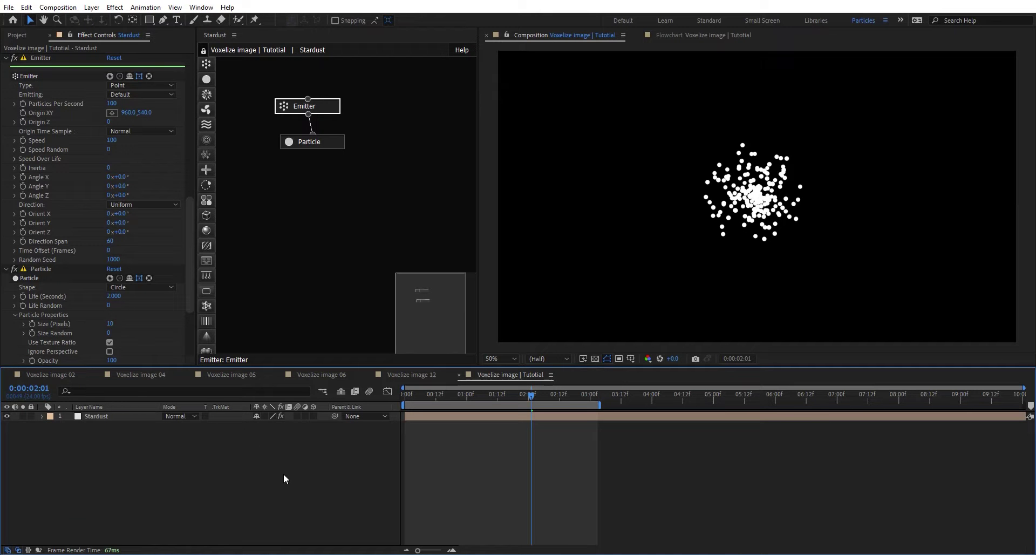
left_click(143, 416)
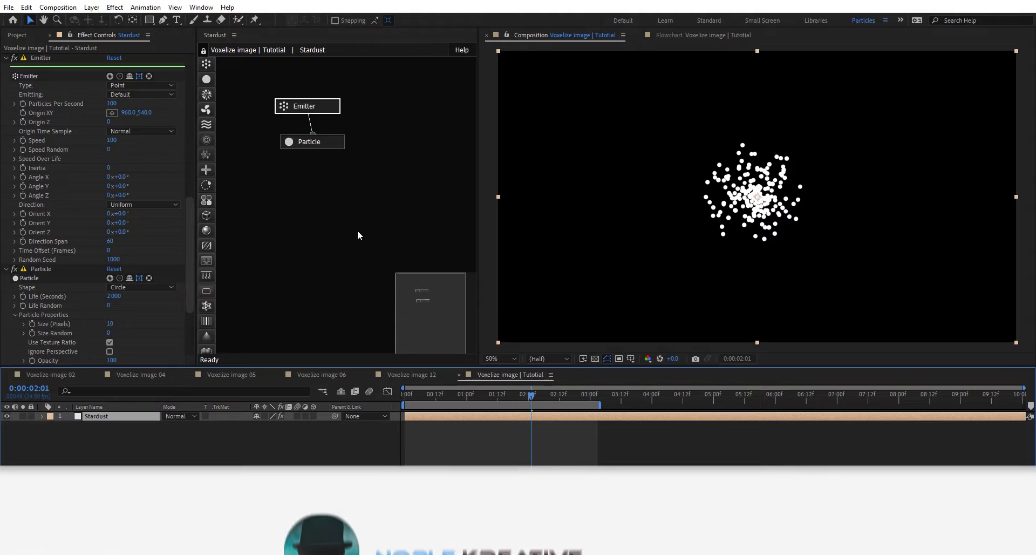
left_click(317, 106)
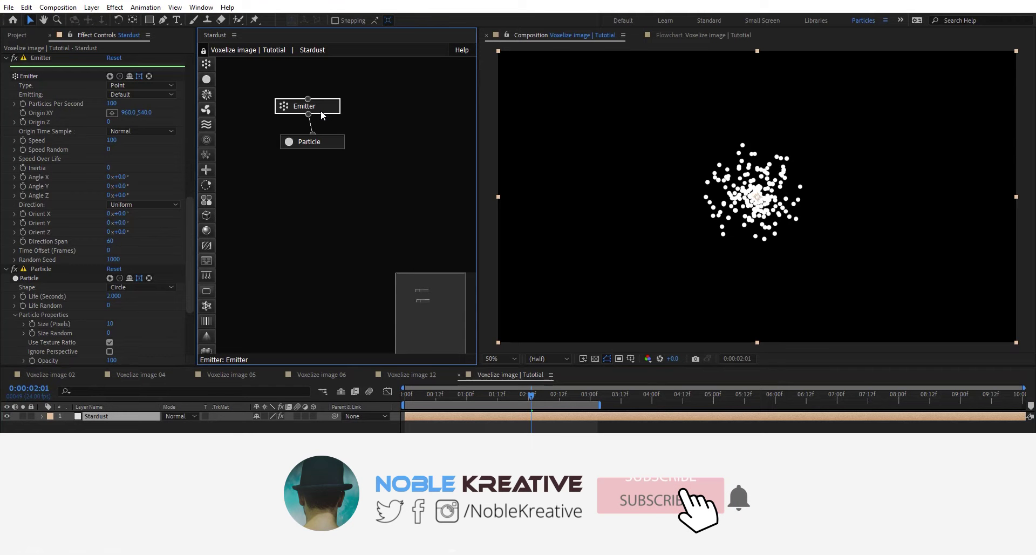
left_click(143, 86)
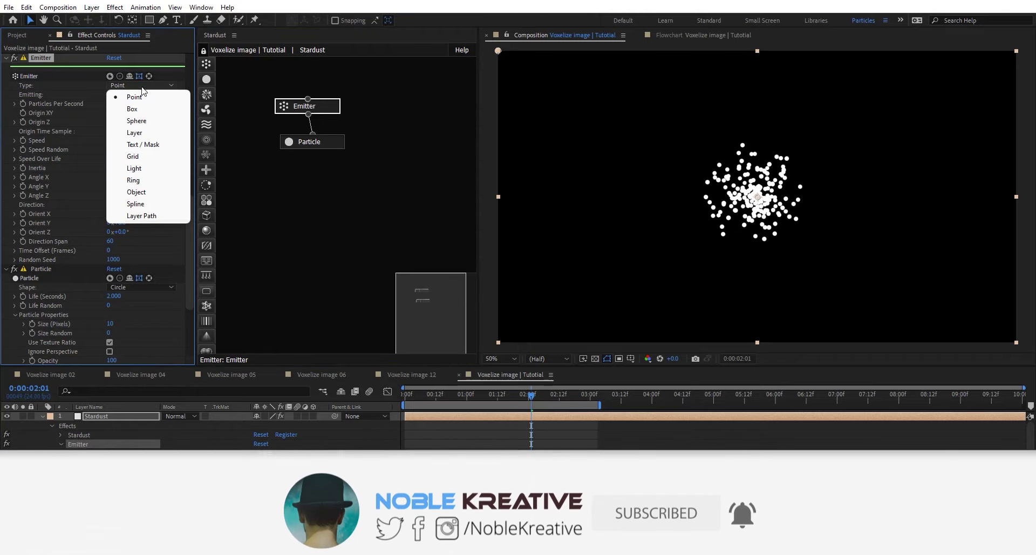
left_click(141, 156)
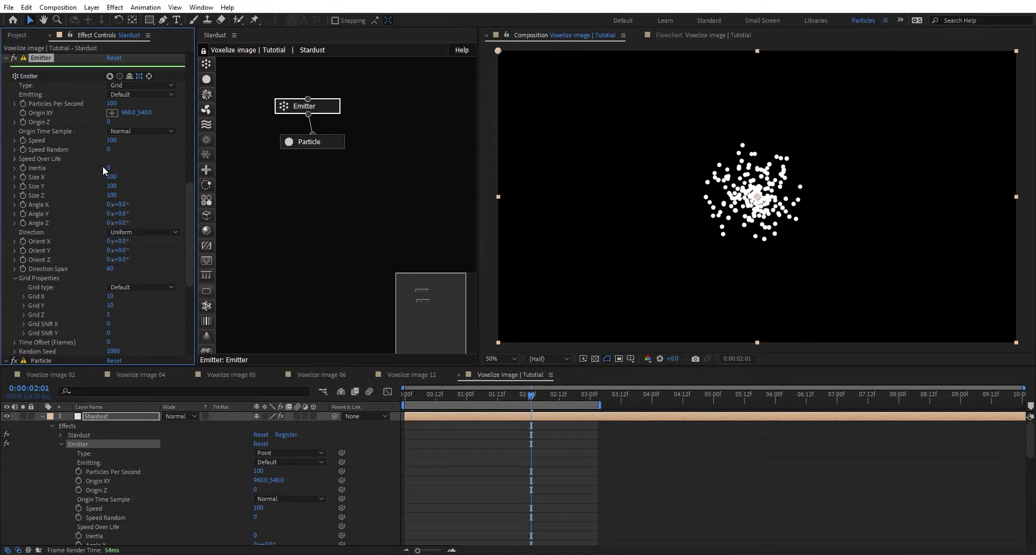
left_click(116, 195)
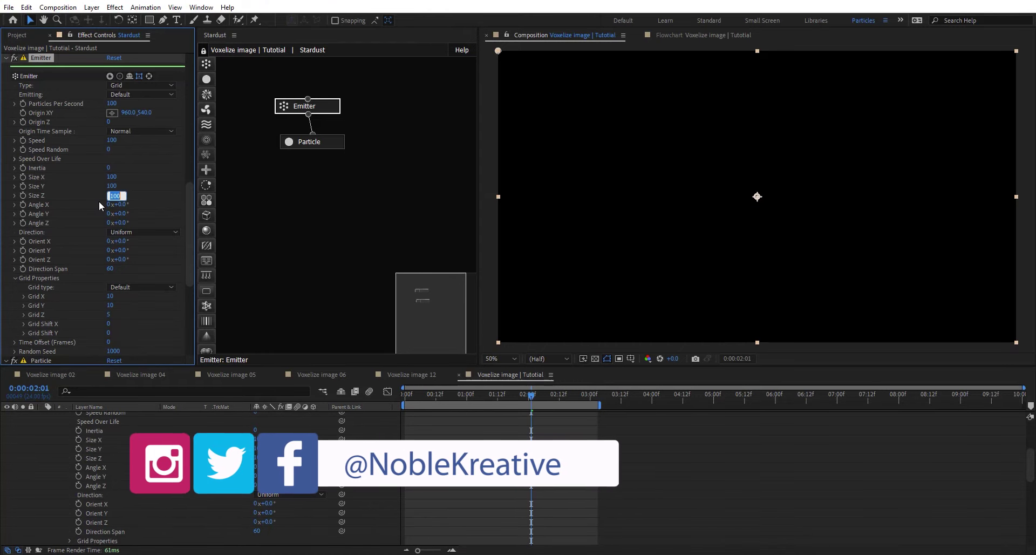
type("0")
key("Return")
Set the Particle node's life to 20 seconds.
left_click(330, 142)
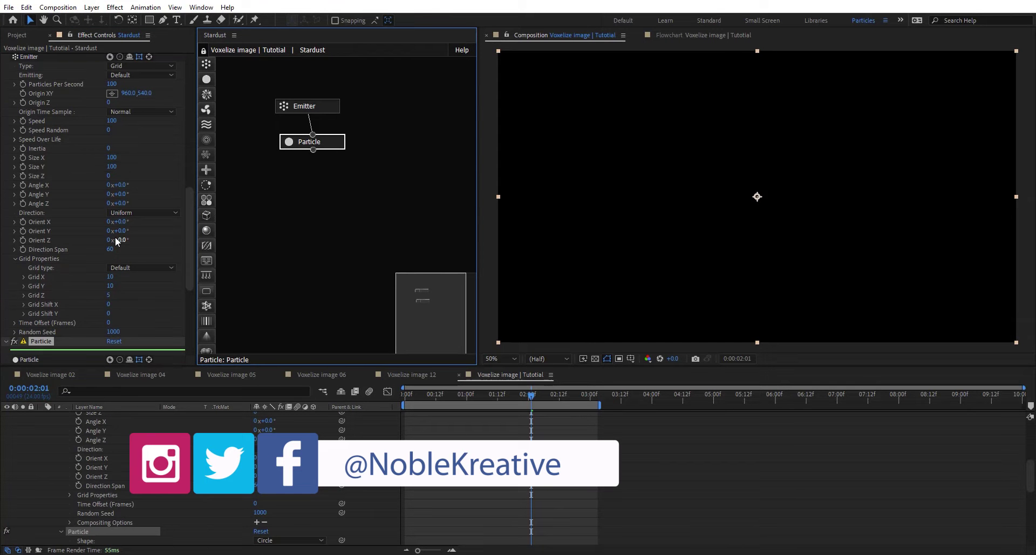
scroll(118, 270, "down", 4)
scroll(120, 297, "down", 1)
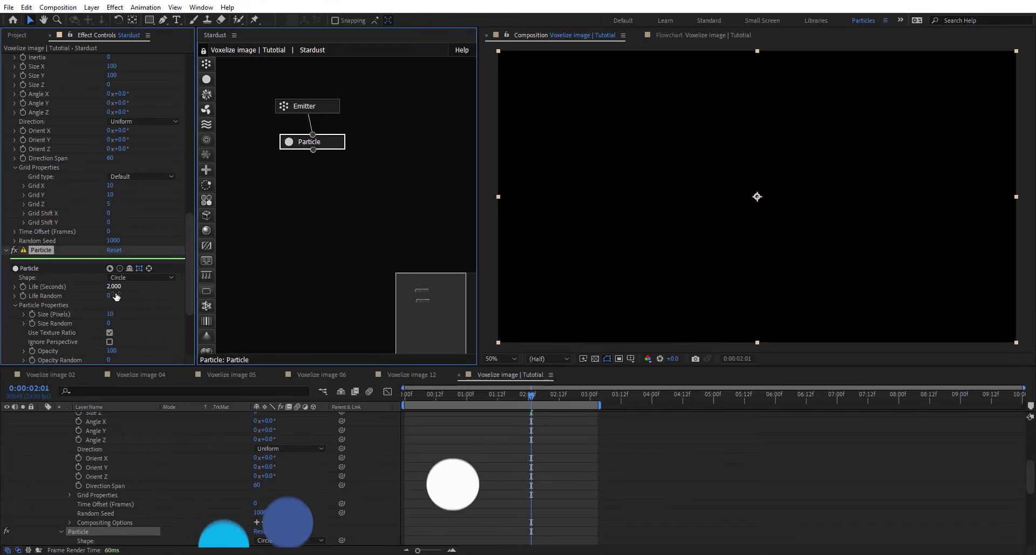
left_click(116, 286)
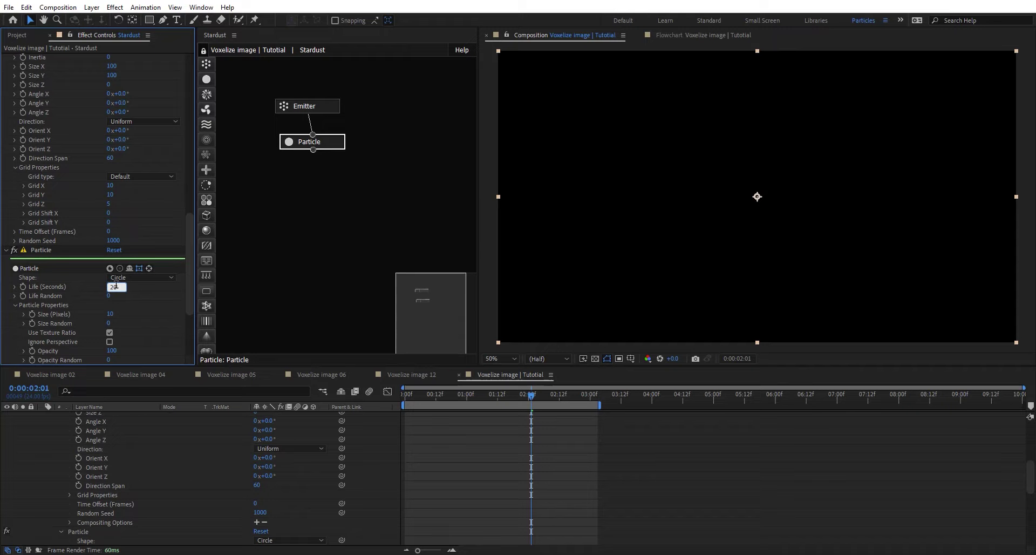
type("20")
key("Return")
Set the emitter's speed to 0 and enlarge its grid to Size X 1650 and Size Y 1130.
left_click(324, 106)
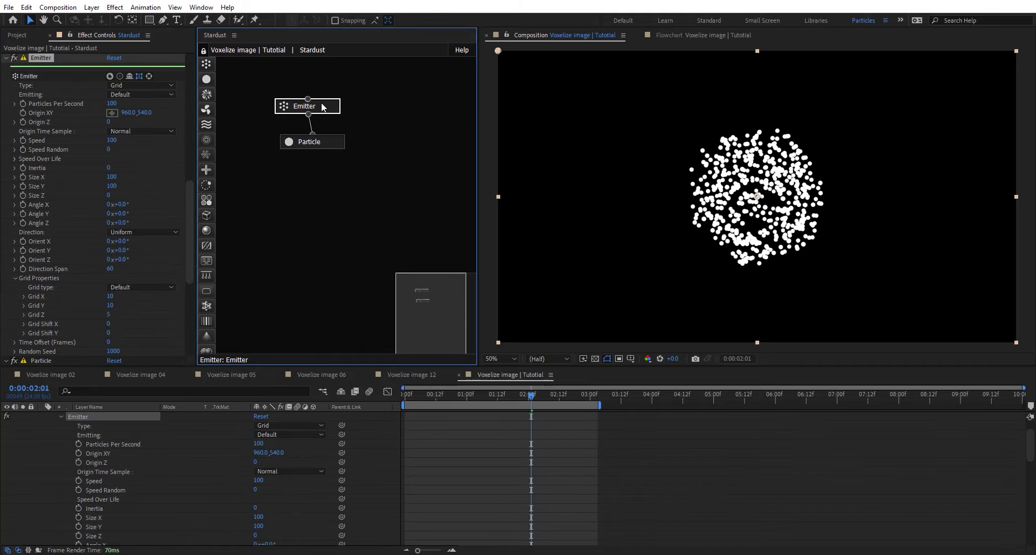
left_click(111, 140)
type("0")
key("Return")
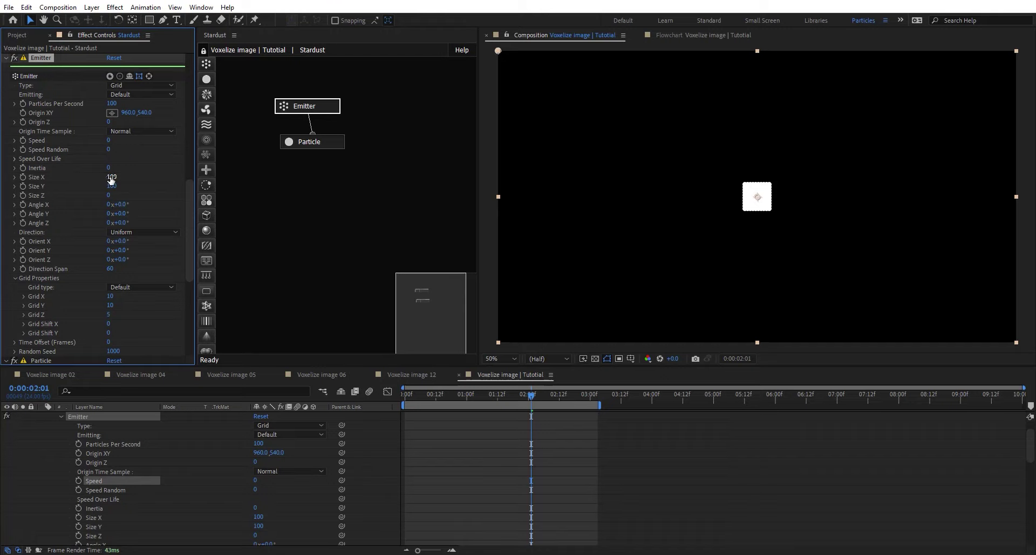
left_click_drag(111, 176, 190, 180)
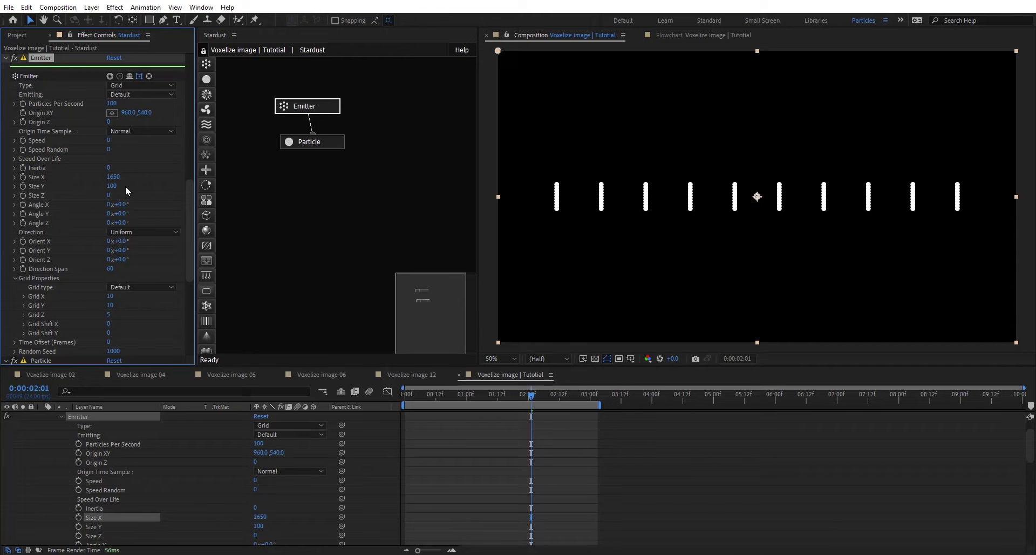
left_click_drag(112, 185, 164, 183)
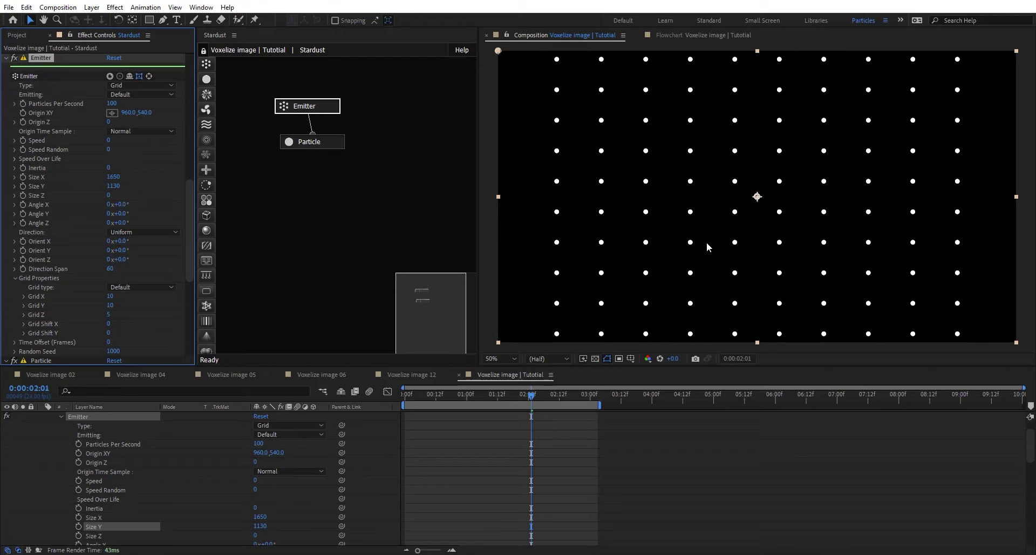
Change the Particle node's shape to Model.
left_click(329, 142)
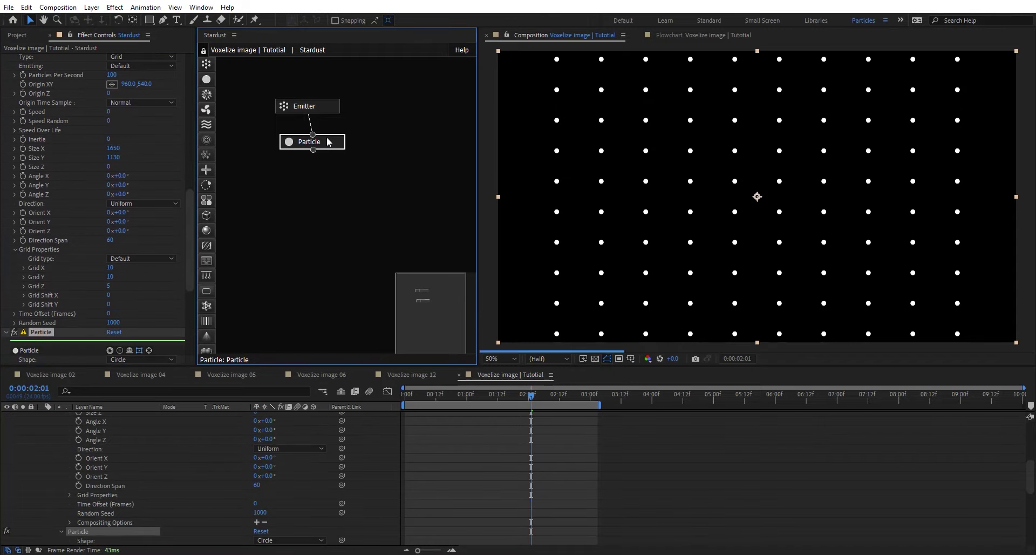
scroll(59, 273, "down", 2)
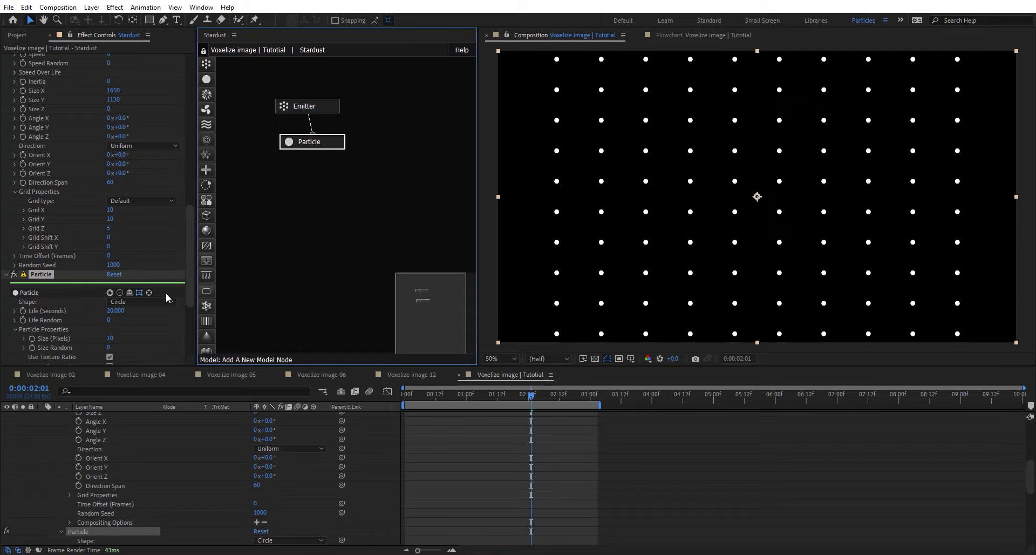
left_click(138, 301)
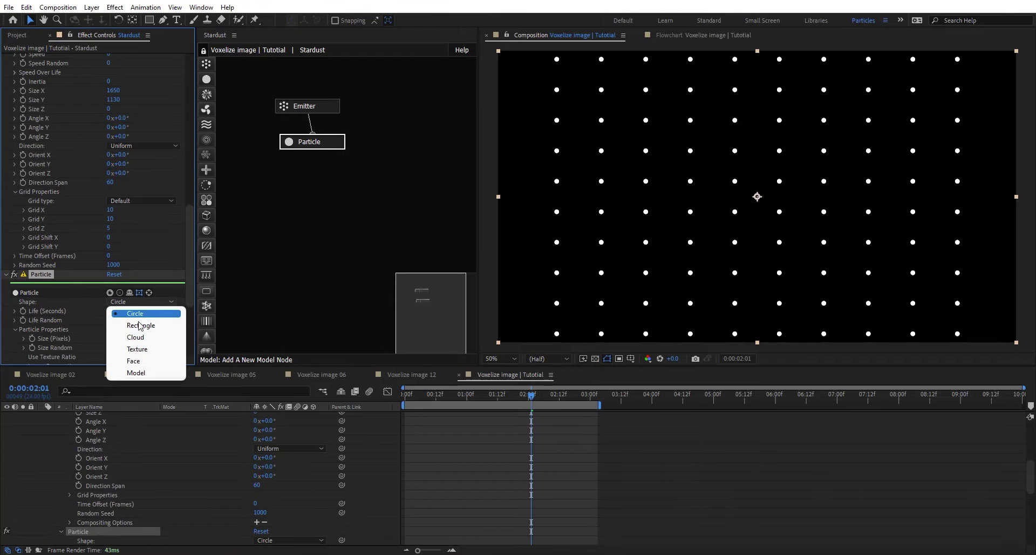
left_click(153, 374)
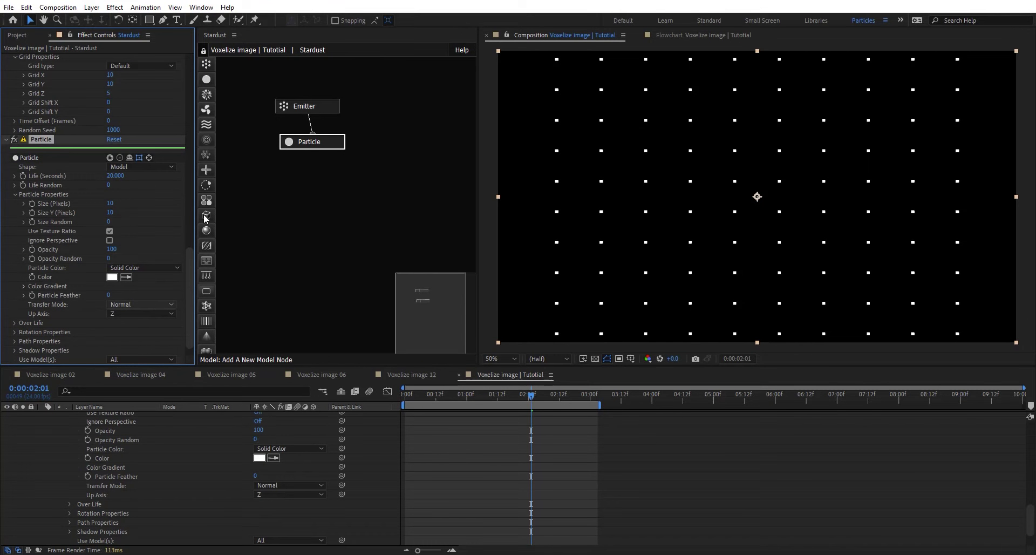
Add a Model node connected to the Particle node and set its model source to Primitive.
left_click_drag(206, 216, 312, 143)
left_click(401, 185)
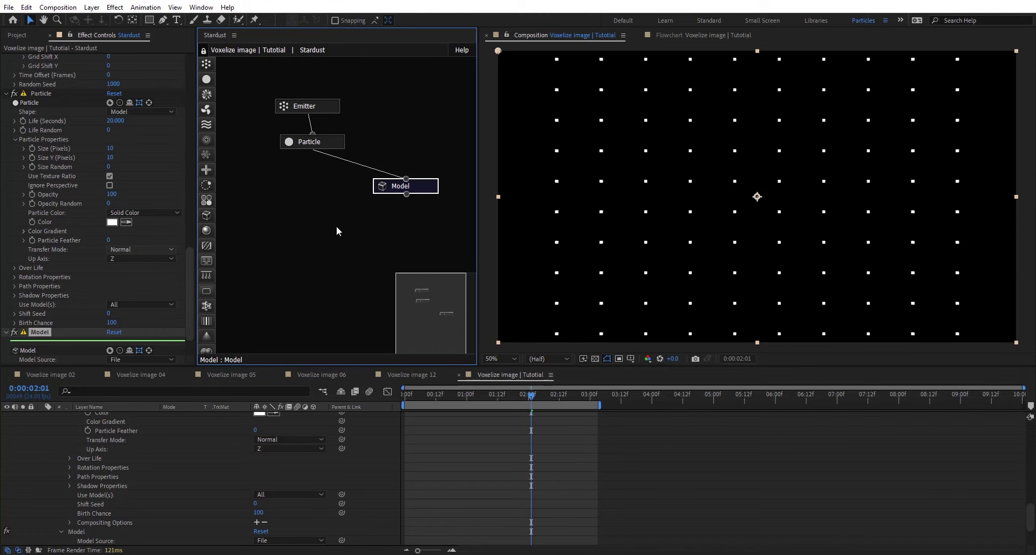
scroll(97, 291, "down", 2)
left_click(125, 315)
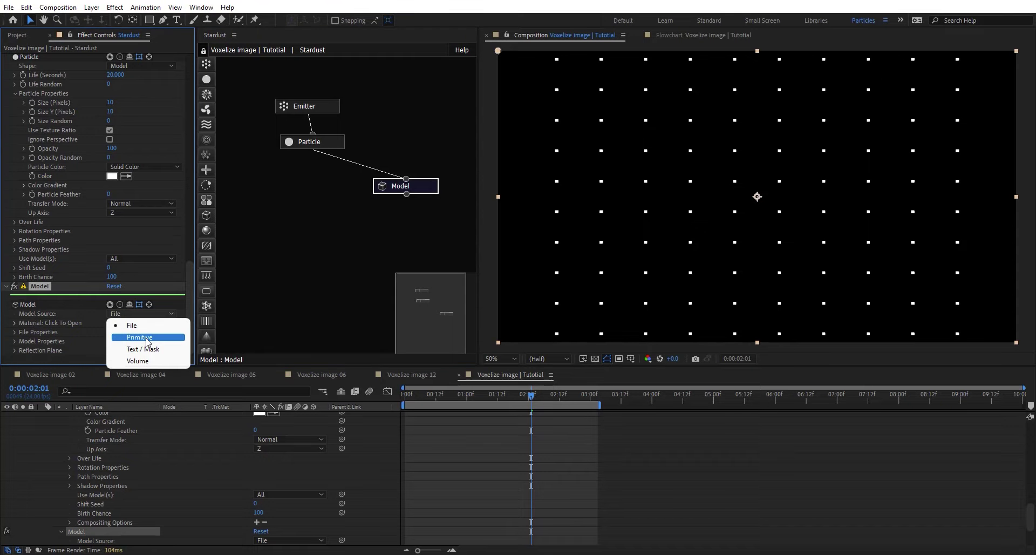
left_click(138, 334)
Set the cube primitive's Size X and Size Y to 50.
scroll(97, 322, "down", 2)
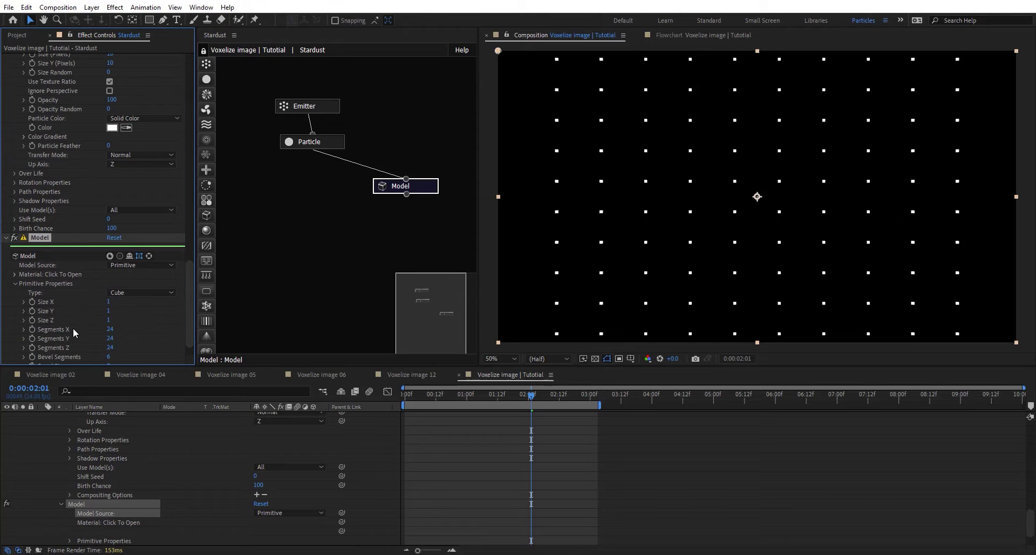
left_click(108, 302)
type("50")
key("Return")
left_click(108, 311)
type("50")
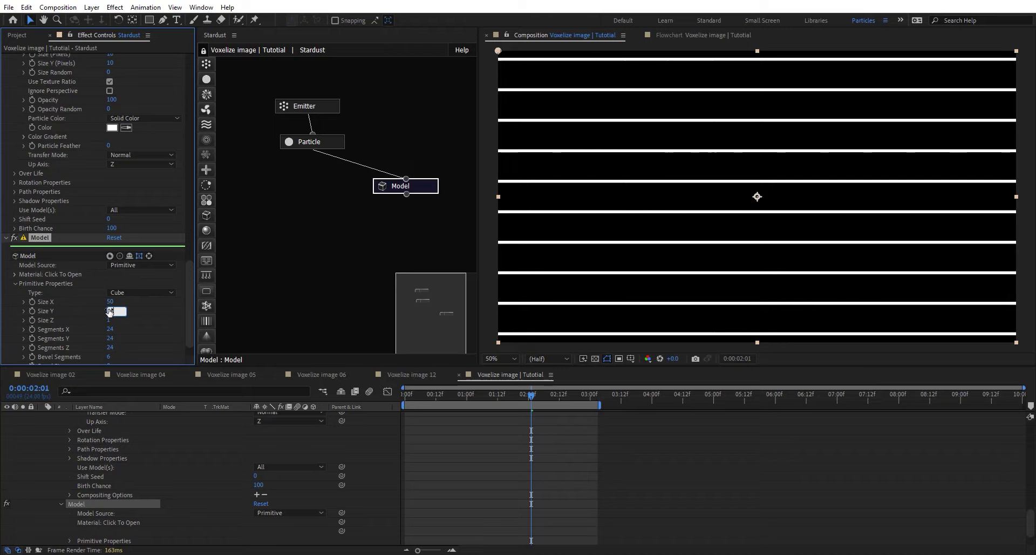
key("Return")
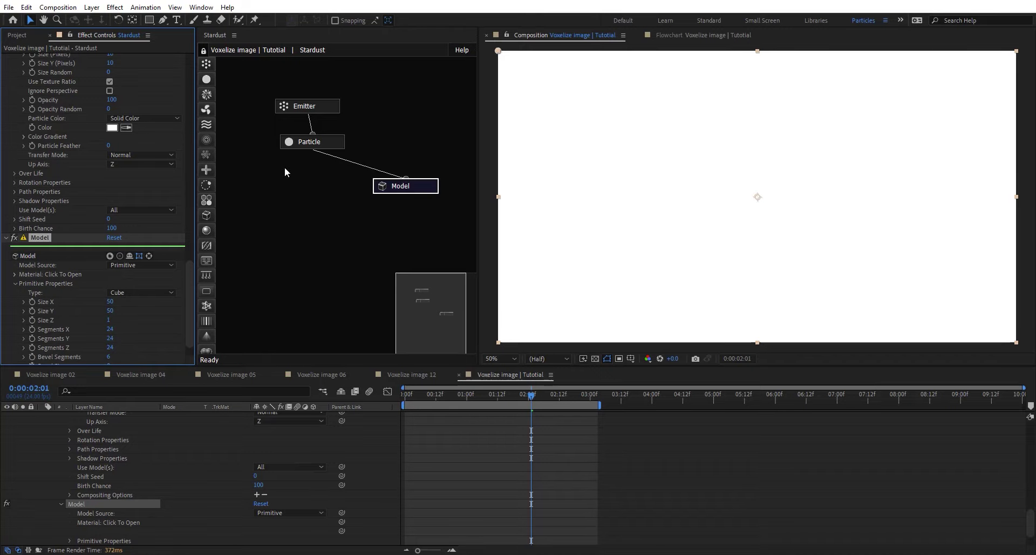
Set the Particle node's size to 1 pixel.
left_click(290, 140)
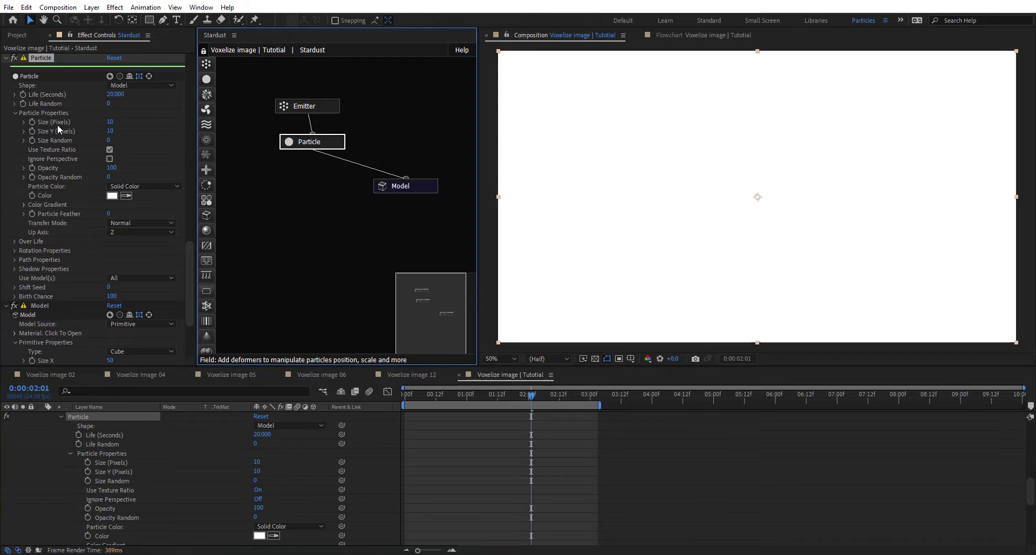
left_click(109, 121)
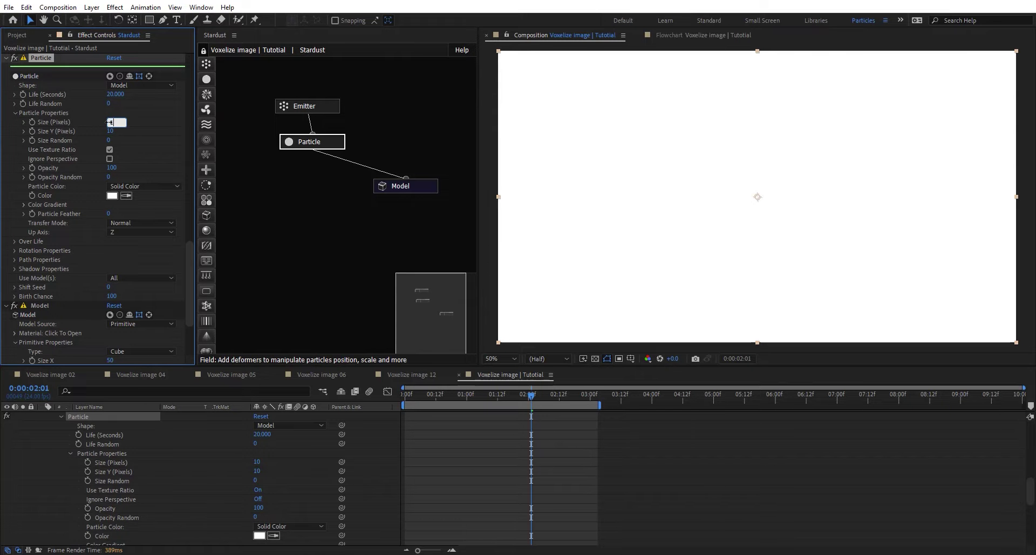
type("1")
key("Return")
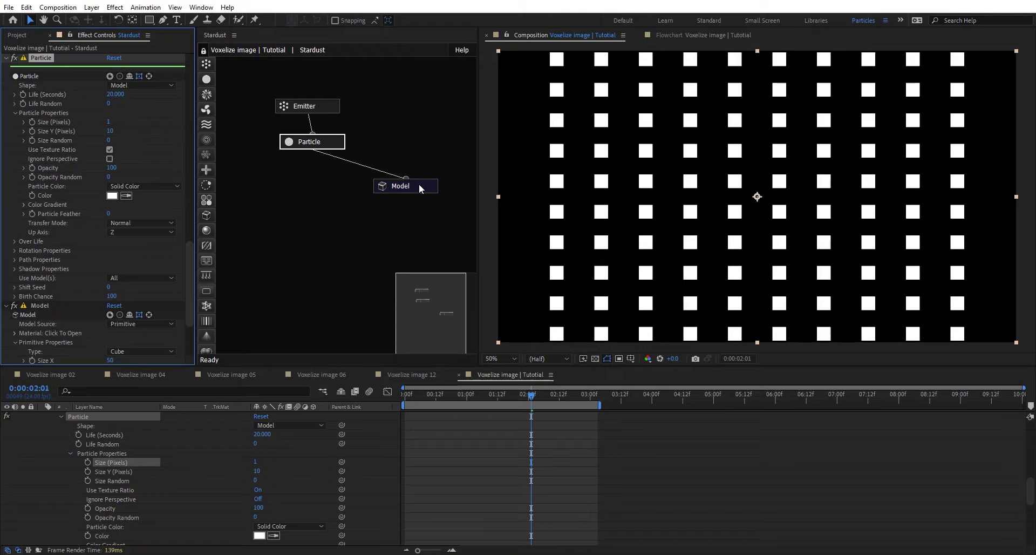
Set the cube primitive's Size Z to 500 in the Model node.
left_click(419, 185)
scroll(28, 273, "down", 3)
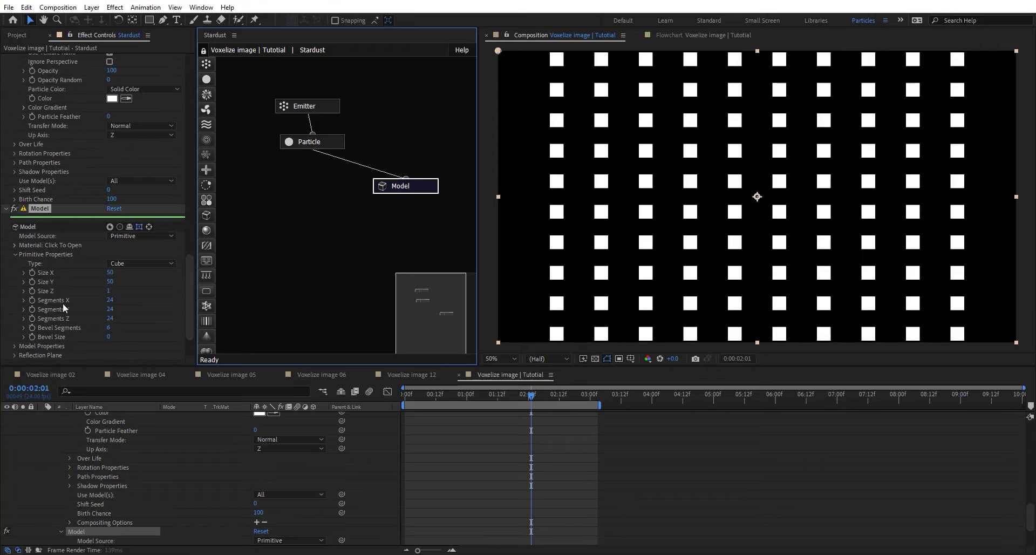
scroll(106, 282, "down", 1)
left_click(110, 282)
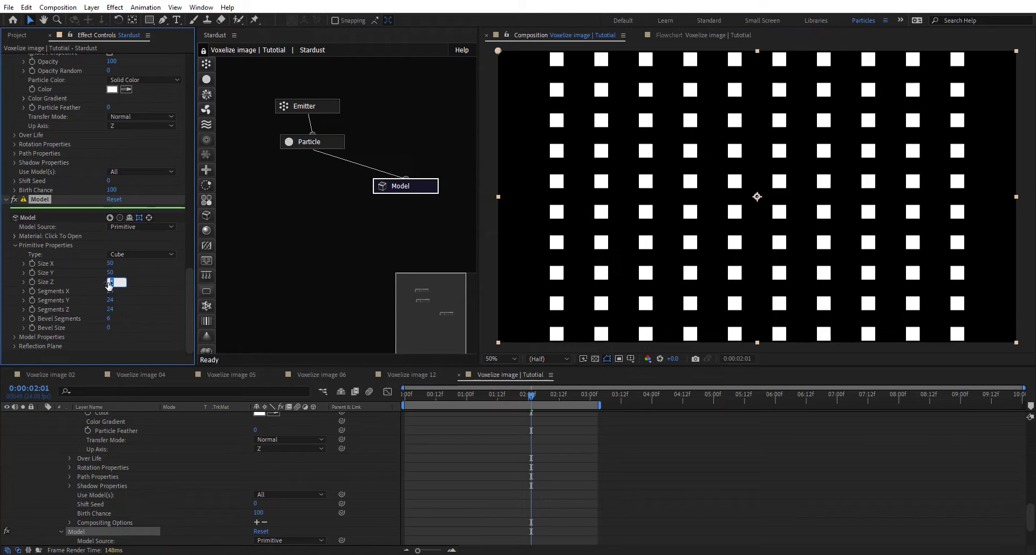
key("Return")
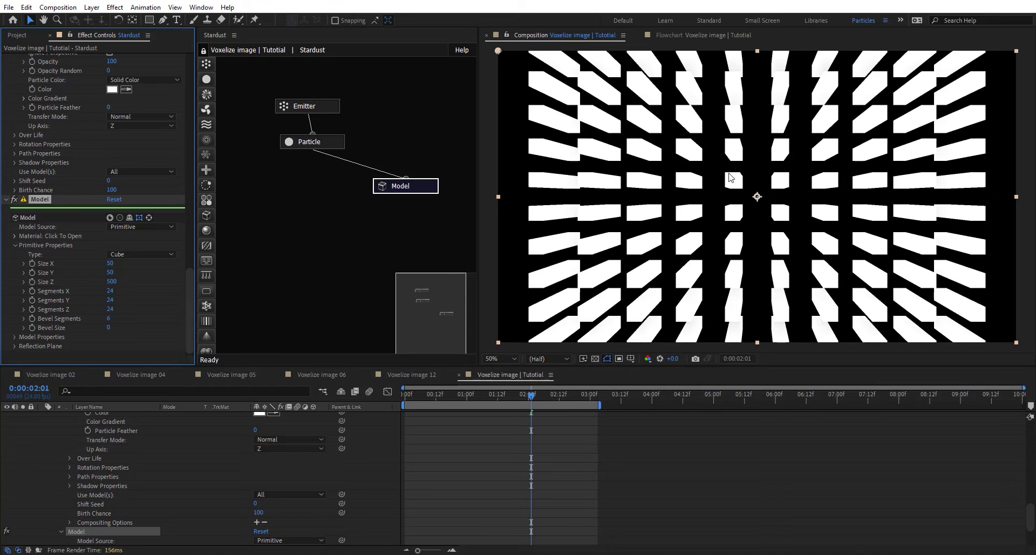
Match the emitter grid to the composition with Size X 1920 and Size Y 1080.
left_click(314, 103)
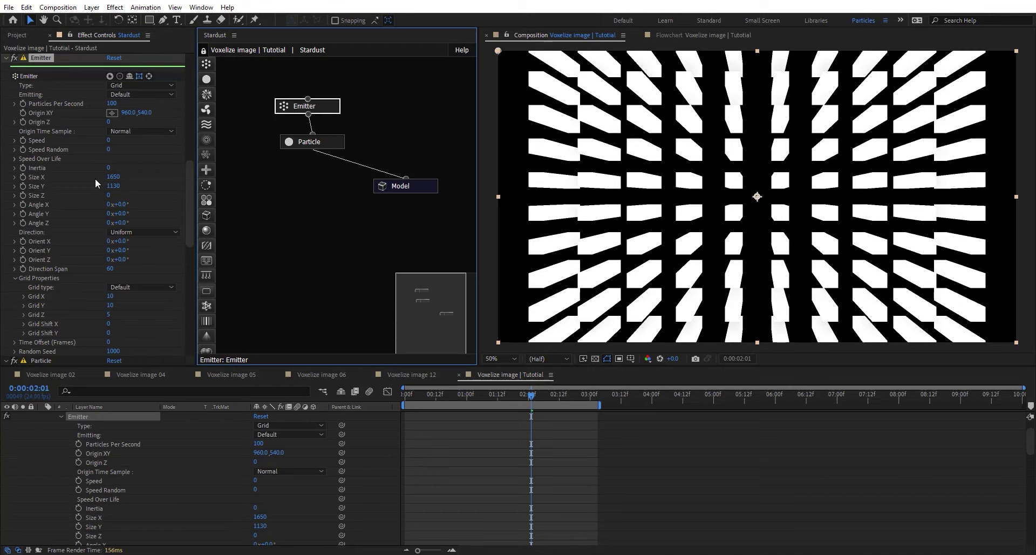
left_click(114, 177)
key("BackSpace")
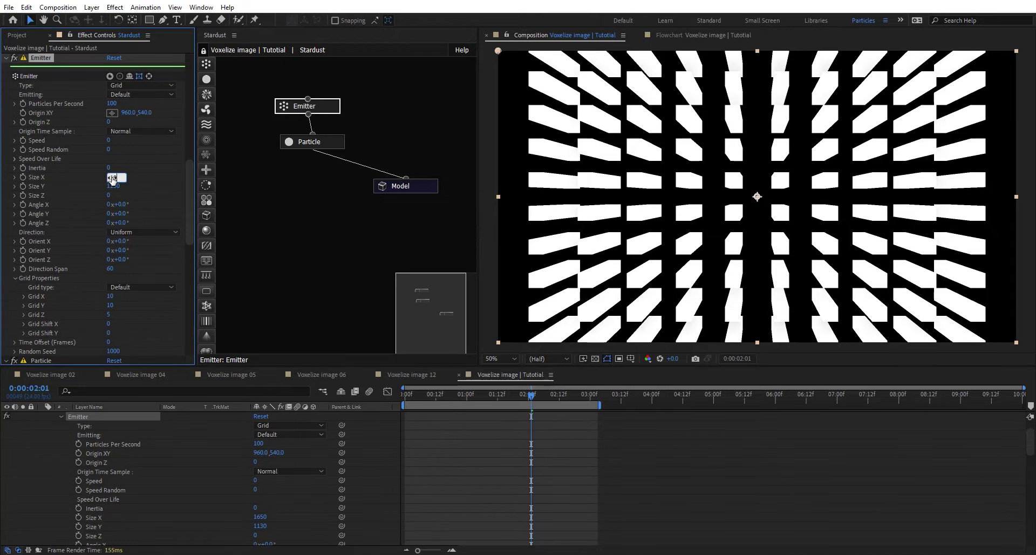
type("1920")
key("Return")
left_click(114, 186)
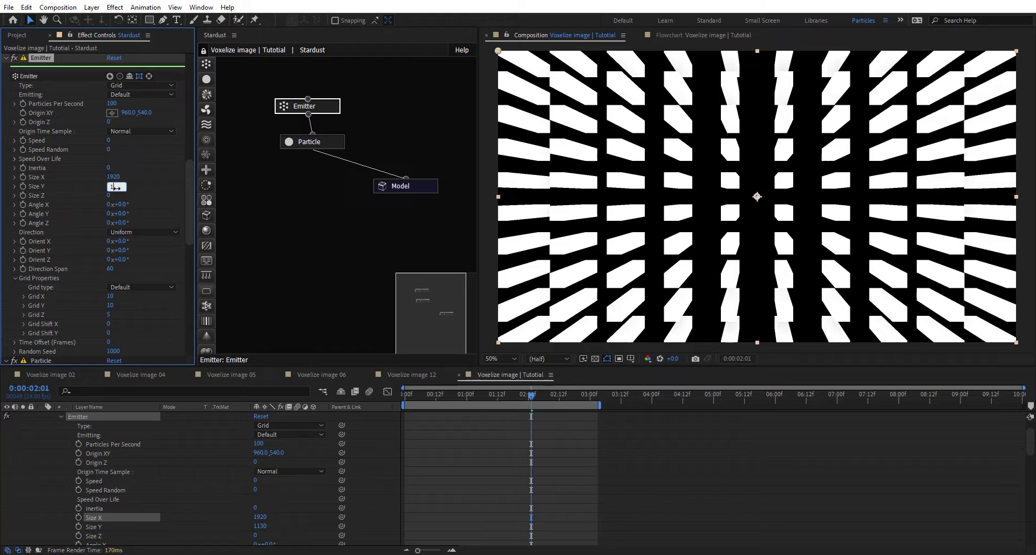
key("Return")
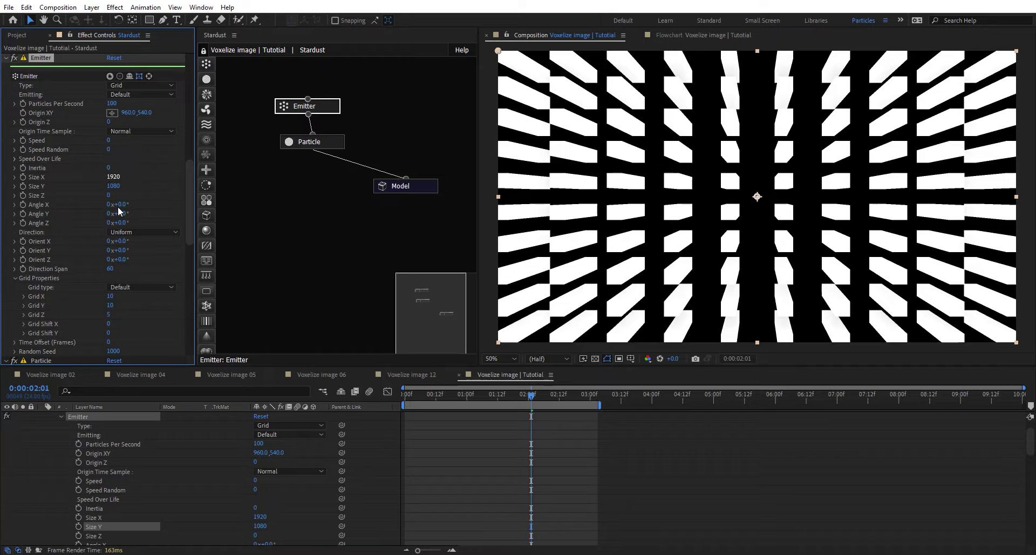
Open the Map 1 composition from the project's comps folder.
left_click(16, 35)
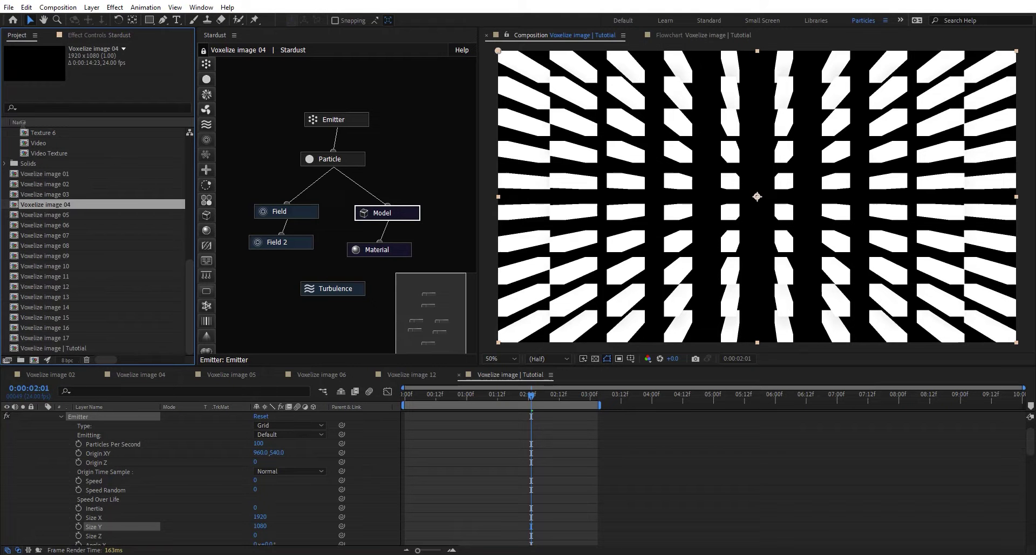
scroll(67, 209, "up", 5)
scroll(67, 208, "up", 1)
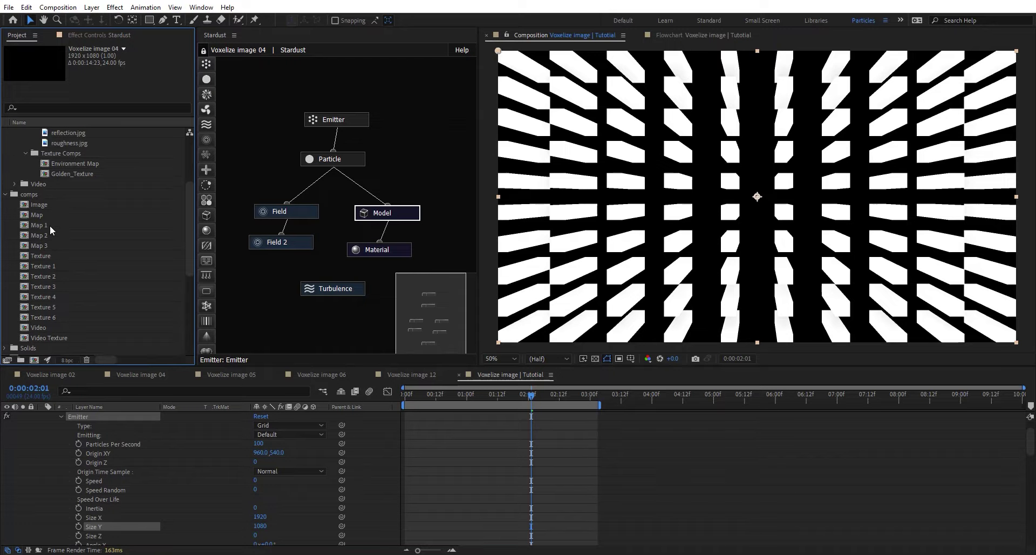
double_click(58, 224)
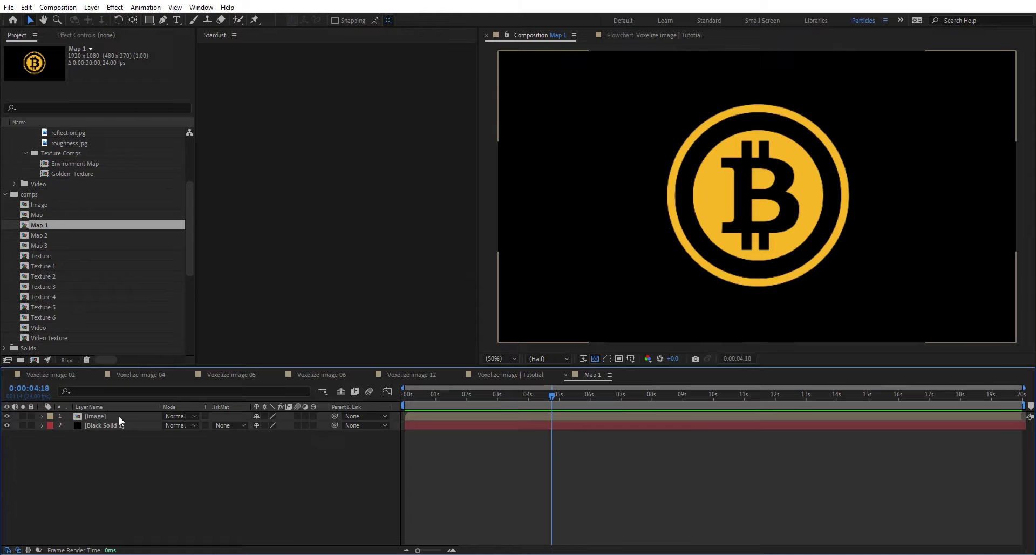
Open the nested Image composition, review its composition settings without changing them, and return to Map 1.
double_click(116, 416)
left_click(490, 416)
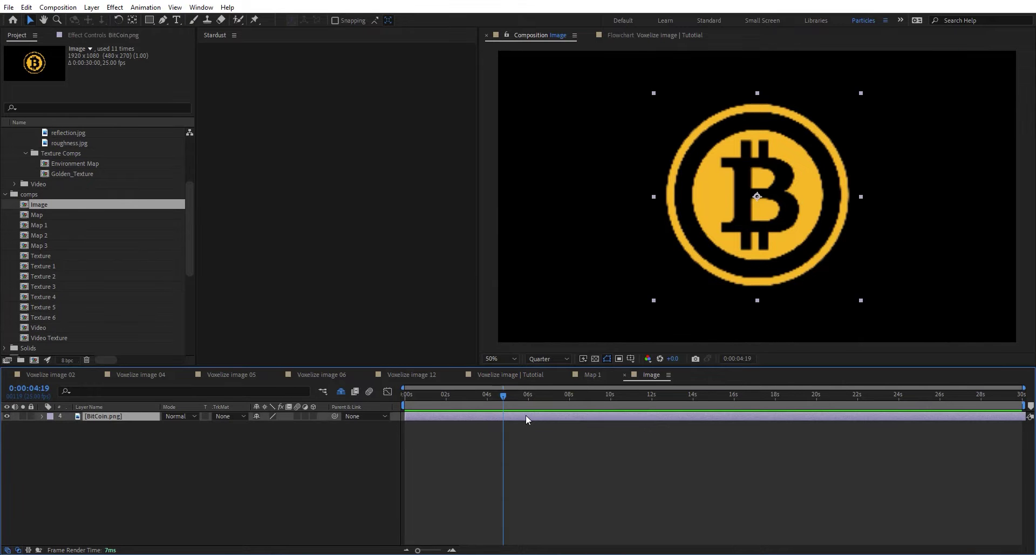
left_click(595, 359)
left_click(595, 358)
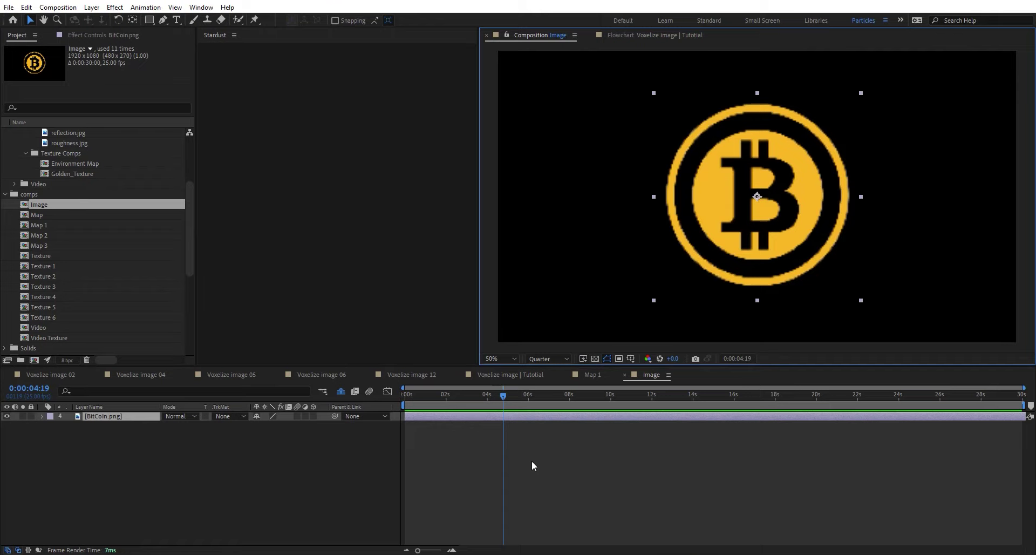
key("ctrl+k")
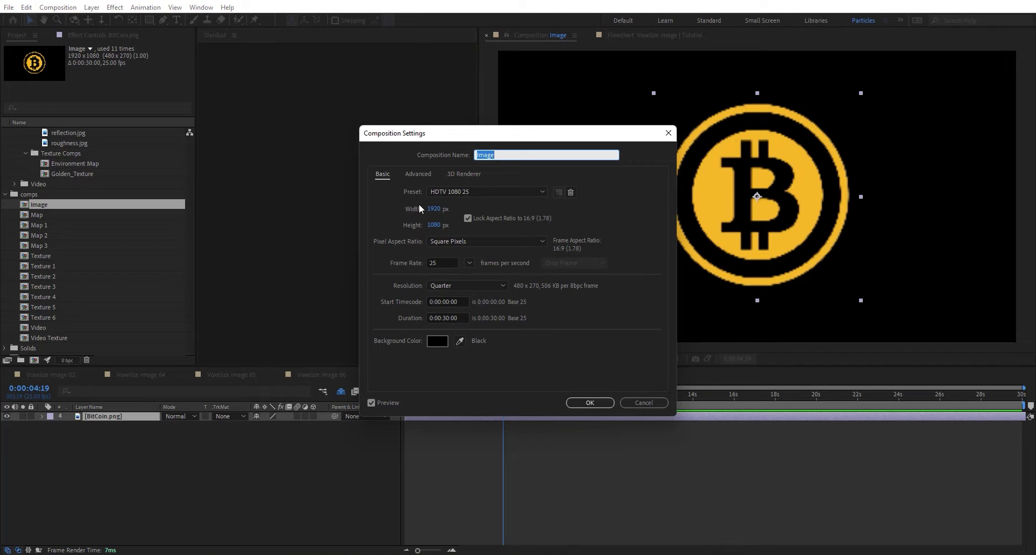
left_click(658, 401)
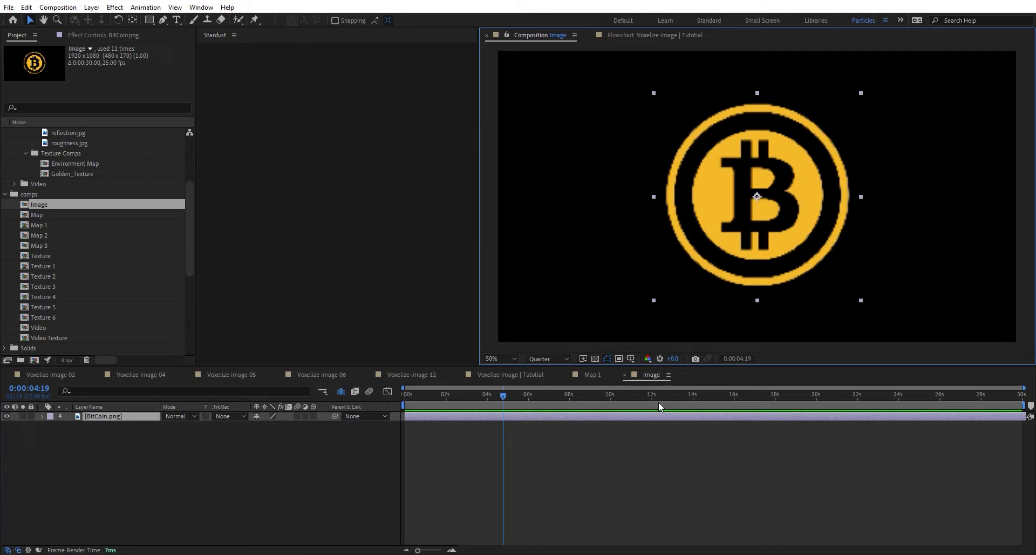
left_click(624, 375)
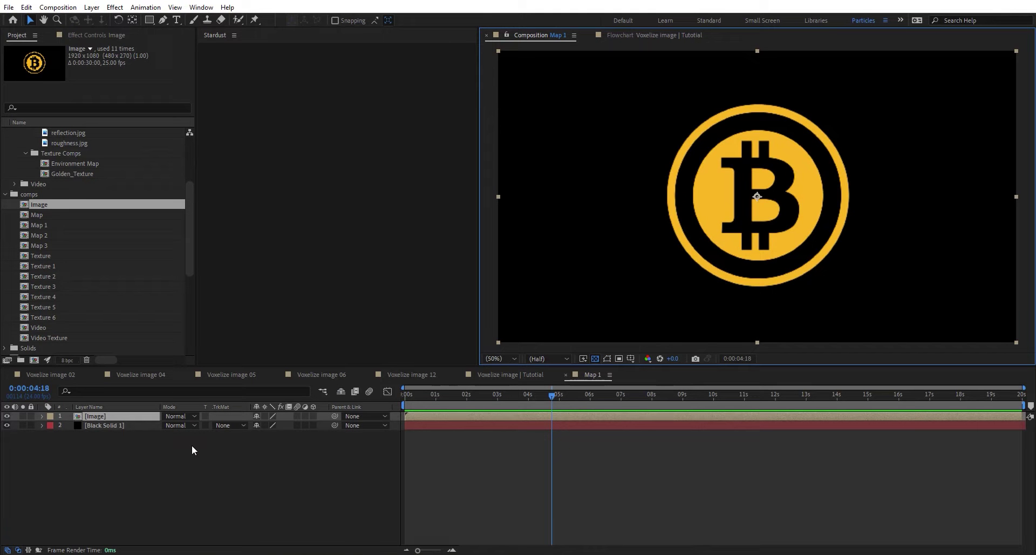
Inspect the Black Solid layer beneath the Image layer by temporarily hiding Image.
left_click(102, 426)
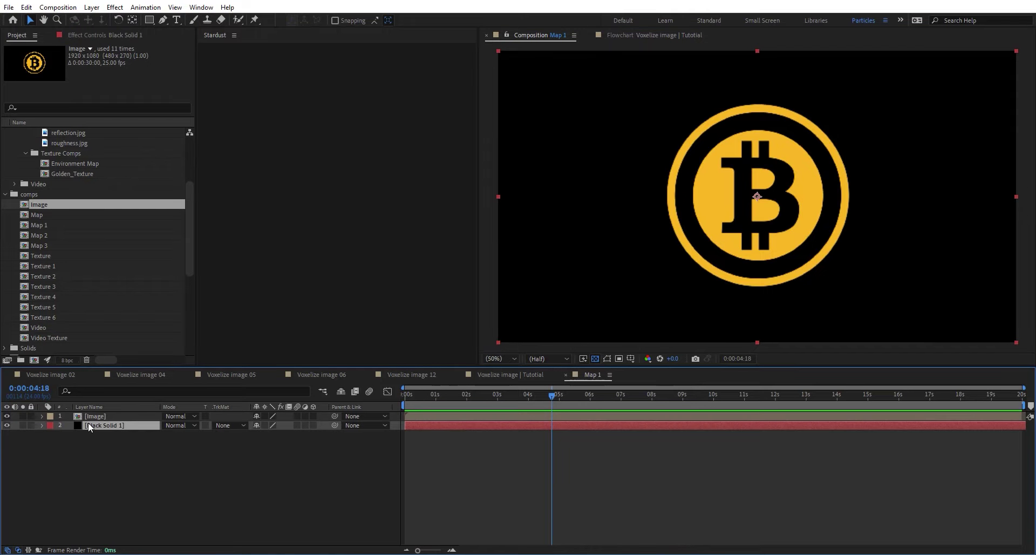
left_click(7, 416)
left_click(7, 415)
In the Voxelize image tutorial composition, double the emitter's dimensions to Size X 3840 and Size Y 2160.
left_click(564, 376)
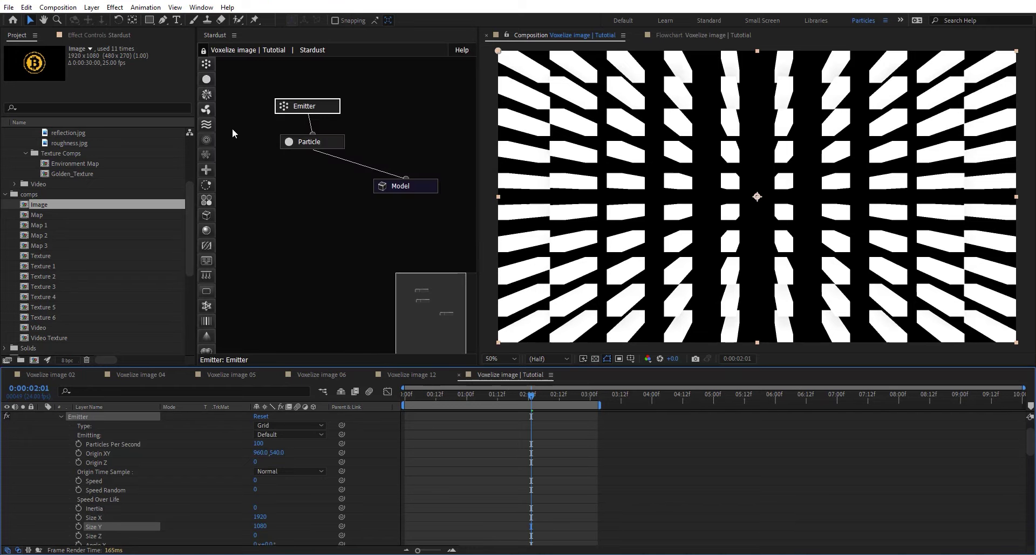
left_click(305, 106)
left_click(109, 32)
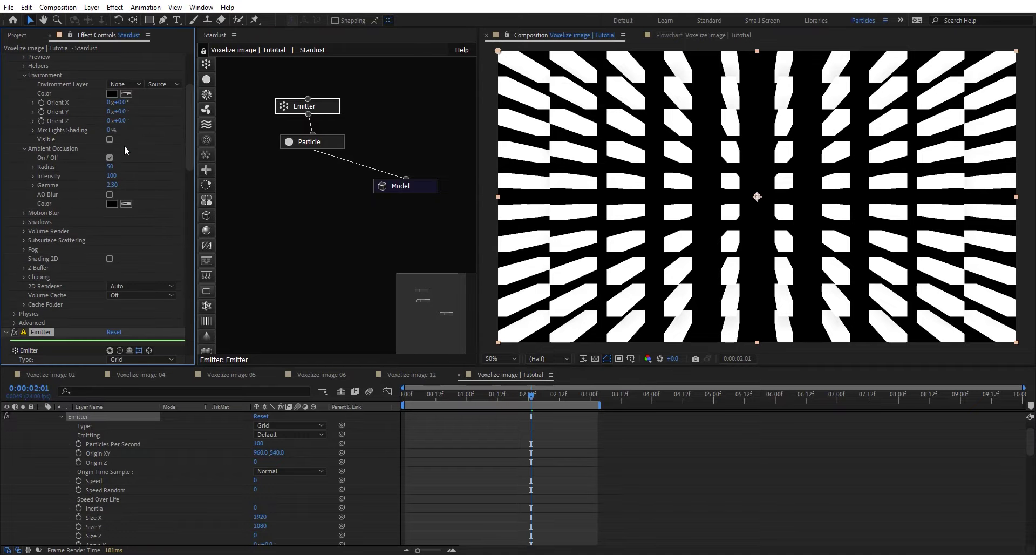
scroll(86, 241, "down", 3)
scroll(66, 292, "down", 2)
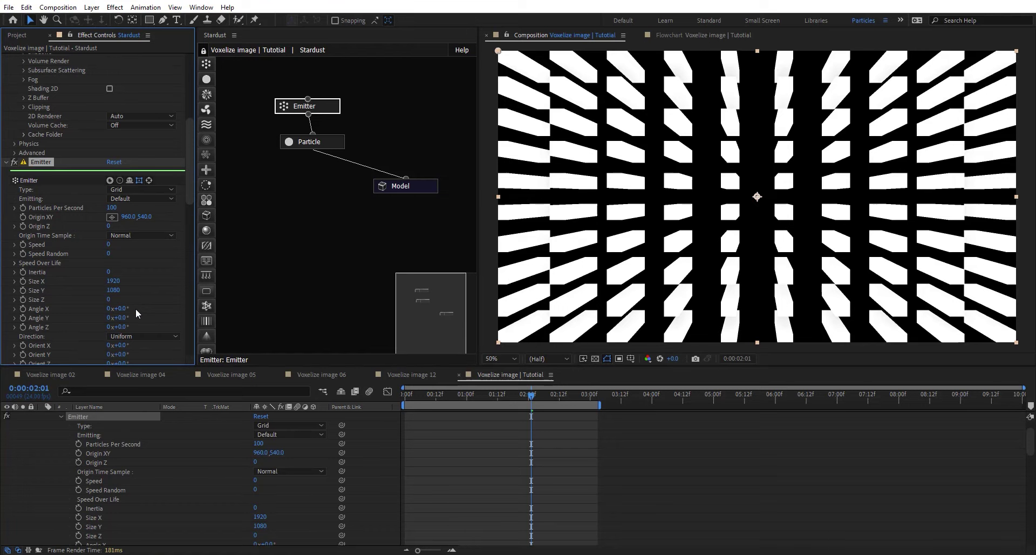
left_click(115, 281)
left_click(110, 281)
key("Return")
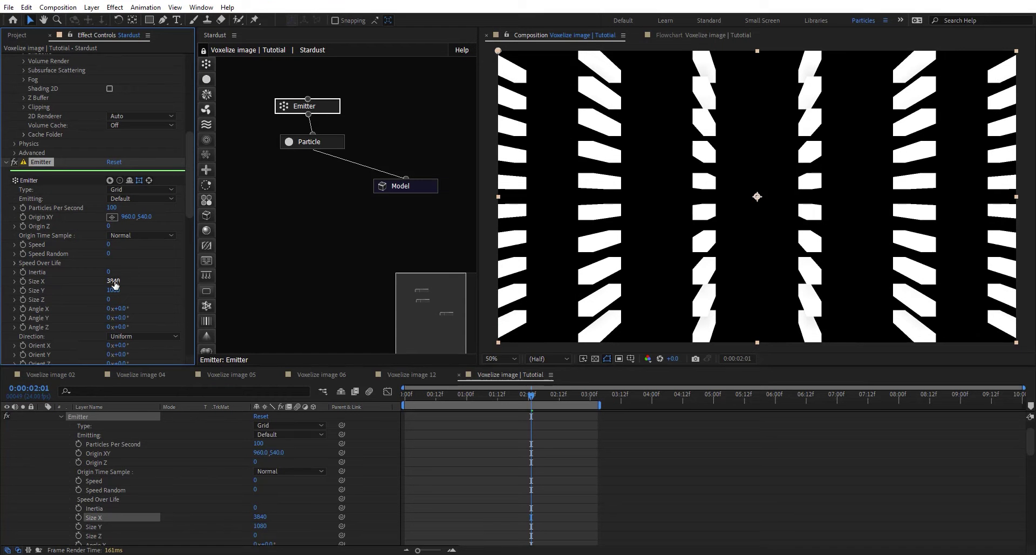
left_click(113, 290)
type("*2")
key("Return")
Set the emitter's Grid Z to 1 and Grid X to Size X divided by 50, giving 77.
scroll(50, 275, "down", 3)
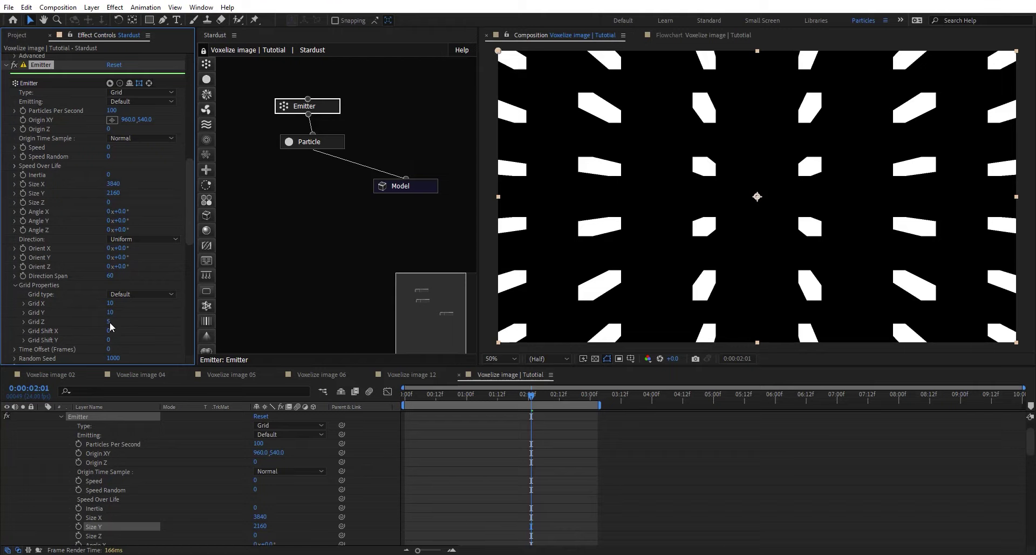
left_click_drag(109, 321, 107, 307)
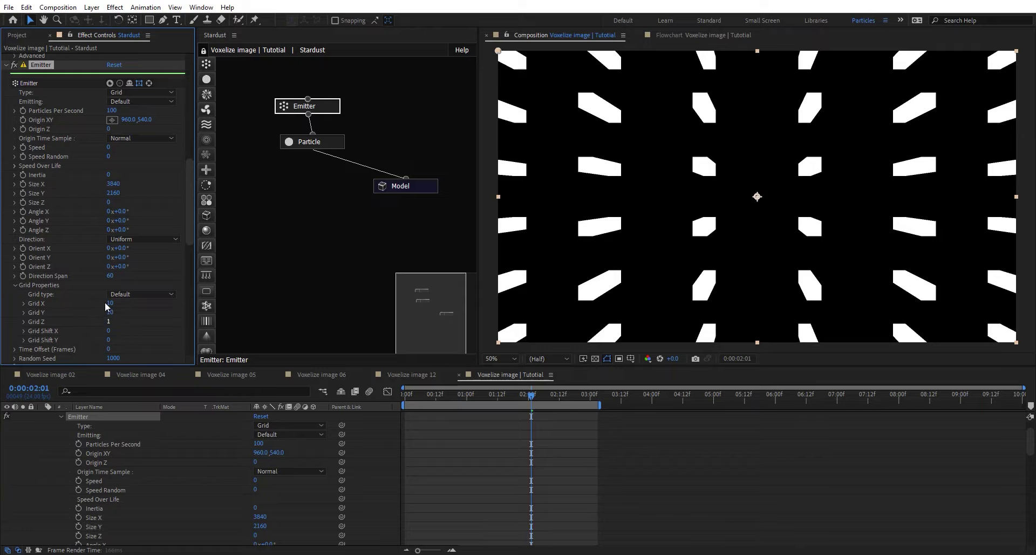
left_click(116, 184)
key("ctrl+c")
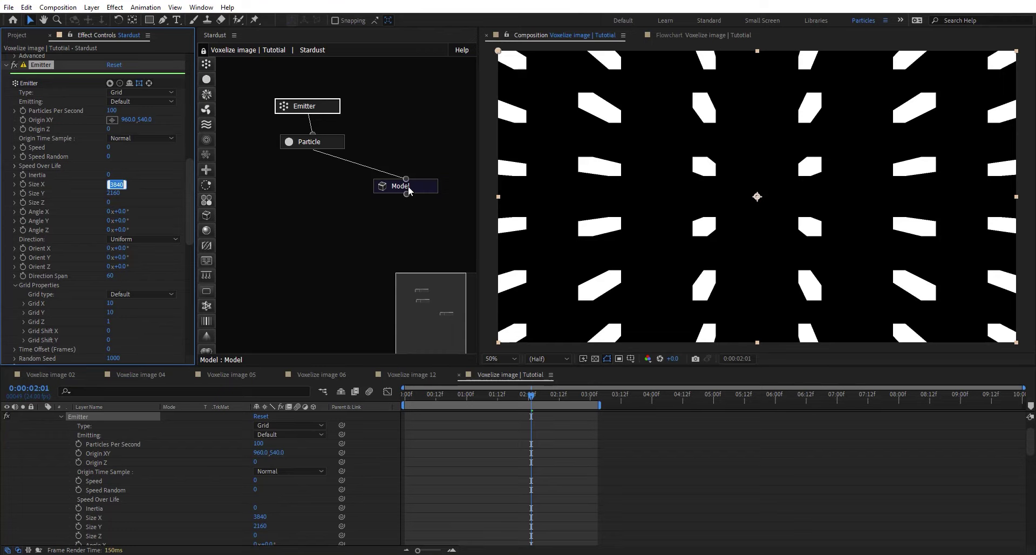
left_click(111, 304)
key("ctrl+v")
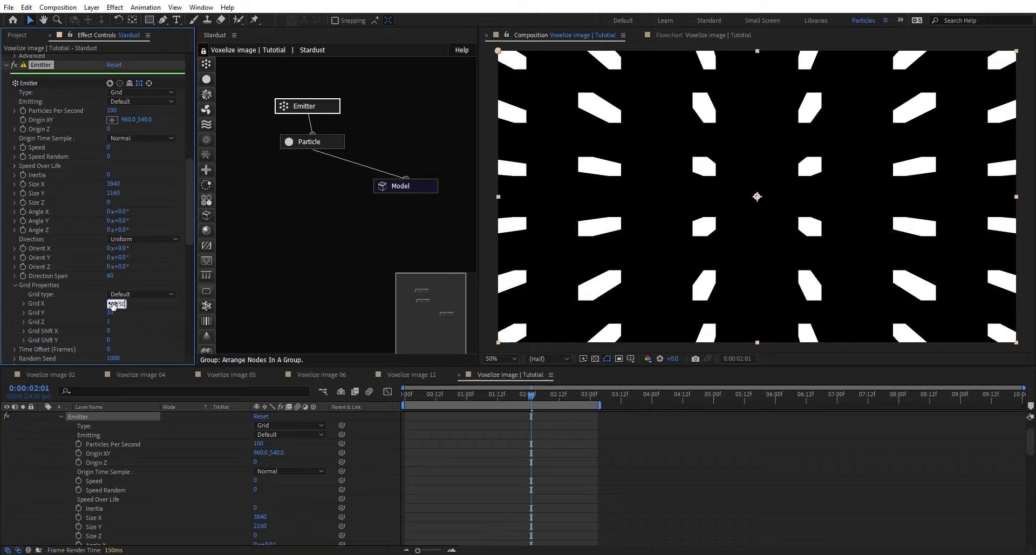
key("Return")
Set the emitter's Grid Y to Size Y divided by 50, giving 43.
left_click(113, 193)
key("ctrl+c")
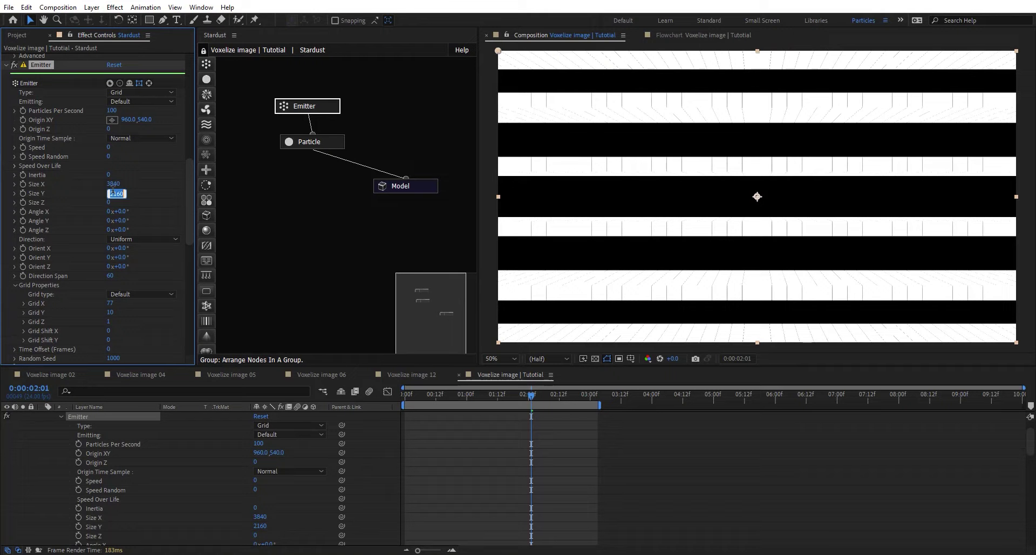
key("Return")
left_click(111, 313)
key("ctrl+v")
type("/50")
key("Return")
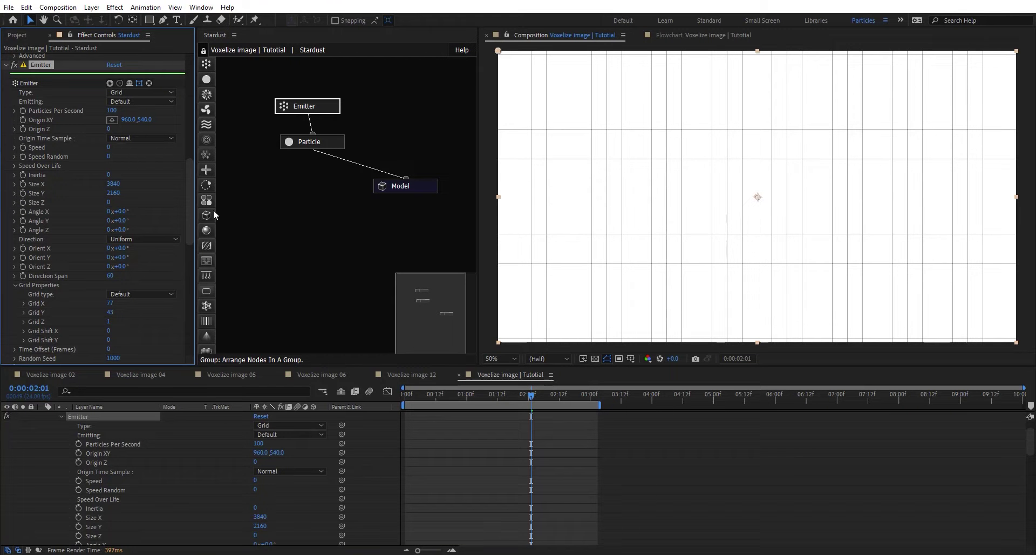
Add a separate Turbulence node to the graph, with Turbulence Type Axis acting along Axis Z.
left_click_drag(207, 125, 311, 306)
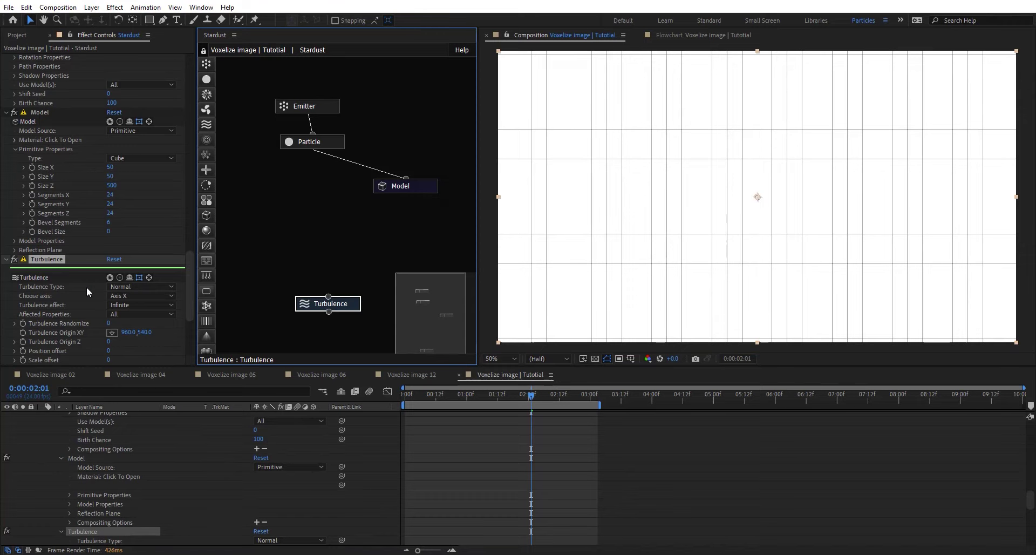
left_click(136, 286)
left_click(80, 332)
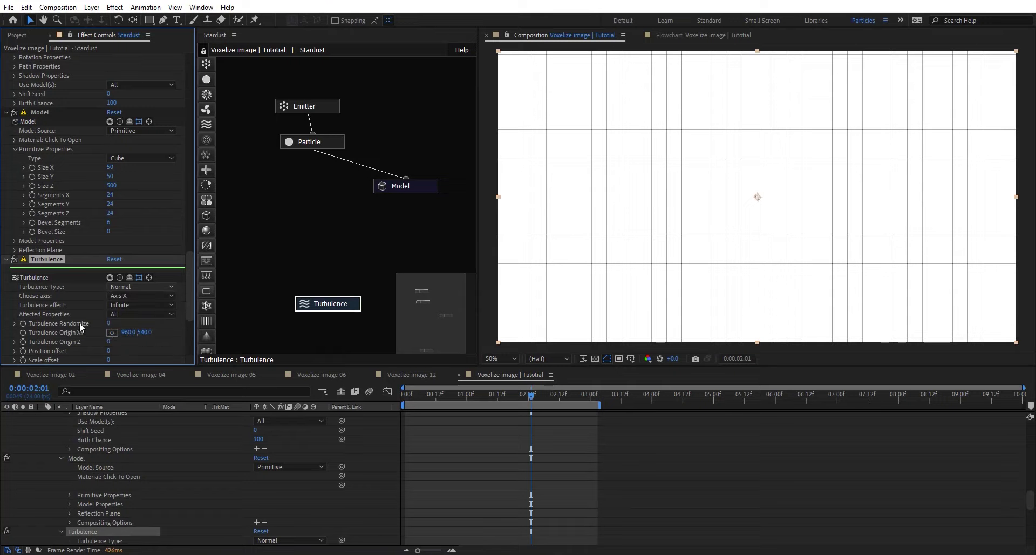
scroll(85, 317, "down", 2)
scroll(116, 298, "down", 1)
left_click(135, 238)
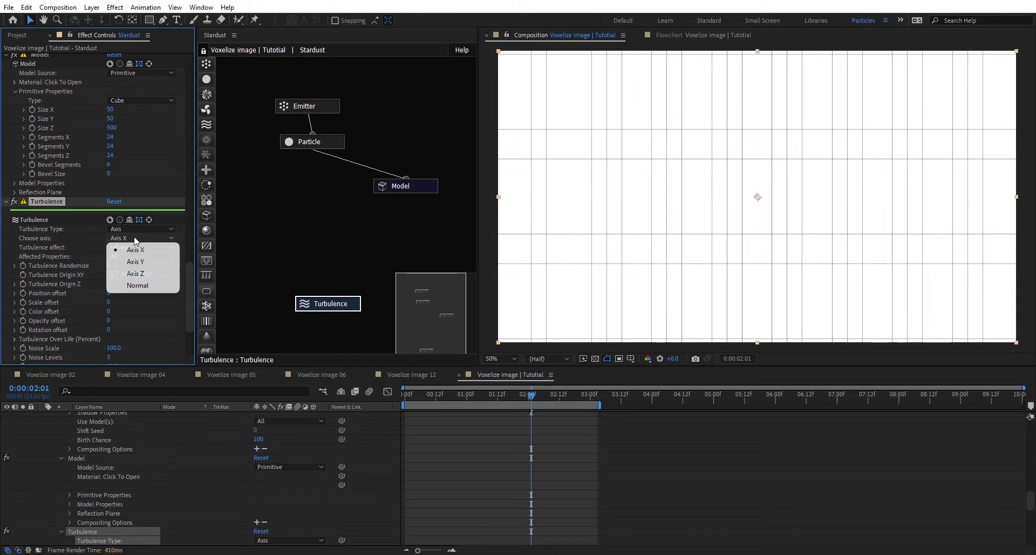
left_click(135, 273)
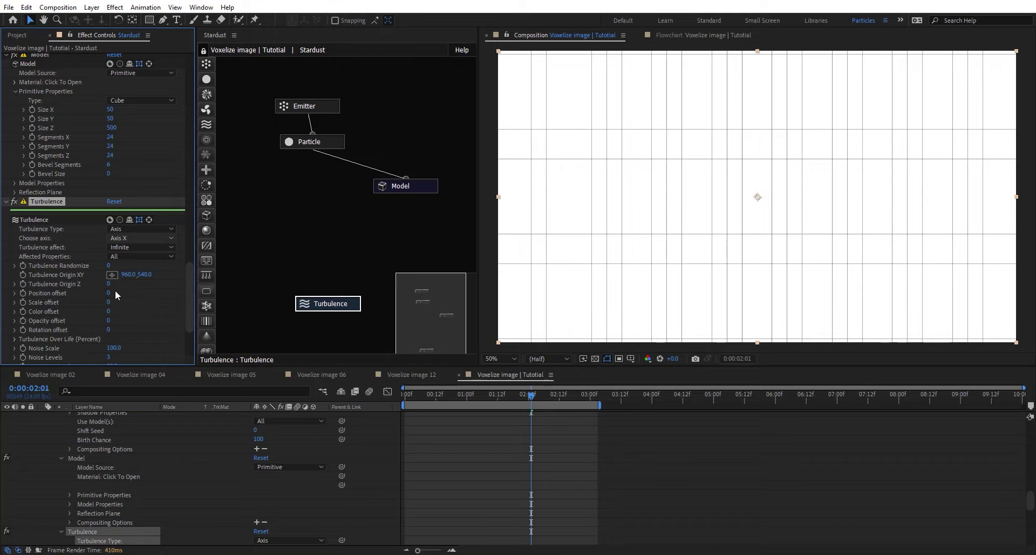
Set the Turbulence node's Position offset to 250 and scrub the timeline to preview the cubes.
left_click(108, 293)
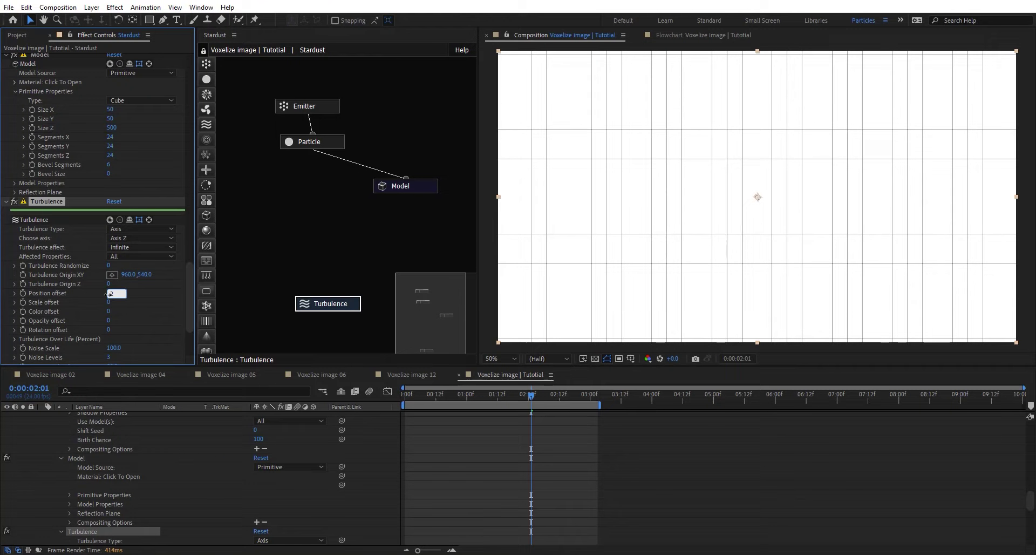
key("Return")
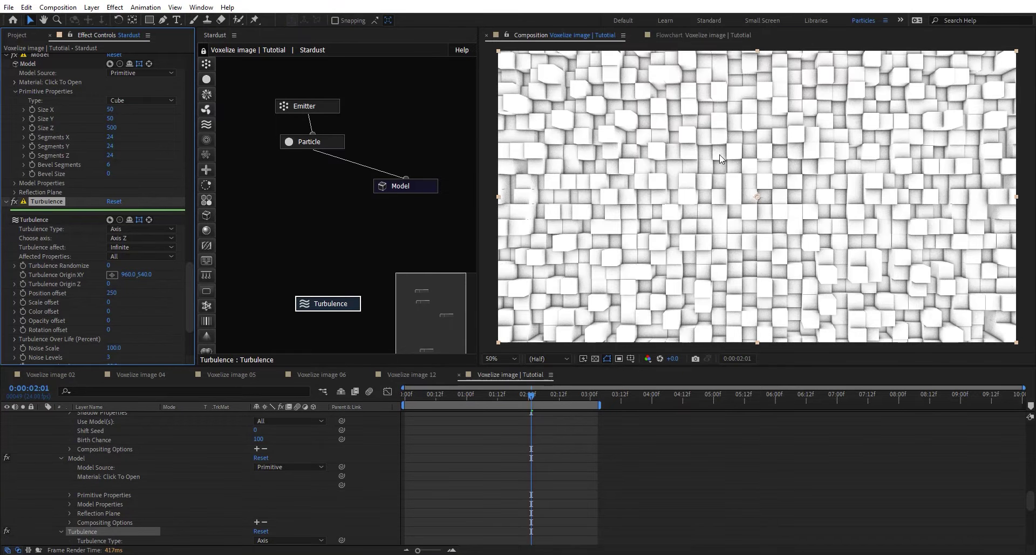
left_click_drag(500, 393, 481, 394)
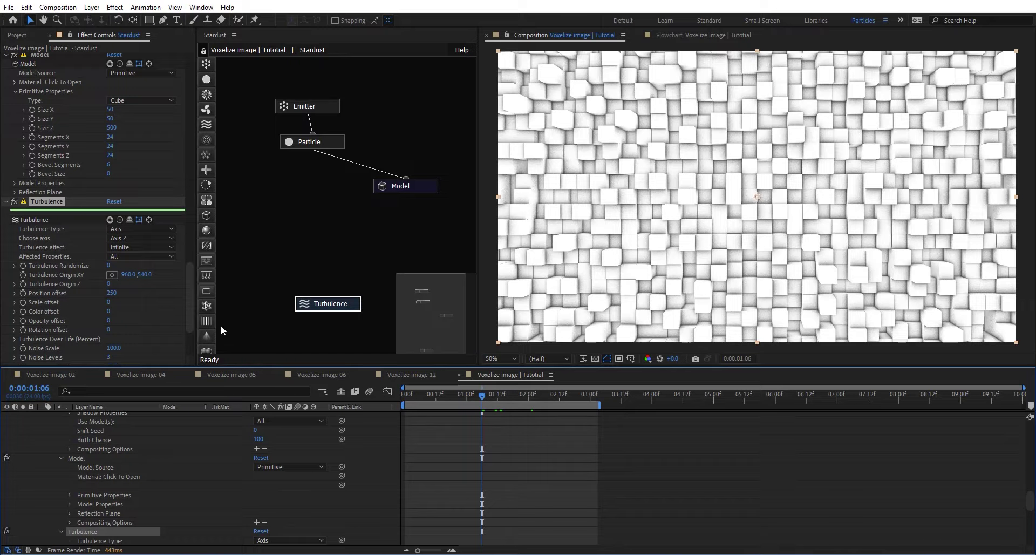
Animate the turbulence with a Fractal Speed of 20 and scrub the timeline to preview the motion.
scroll(56, 299, "down", 5)
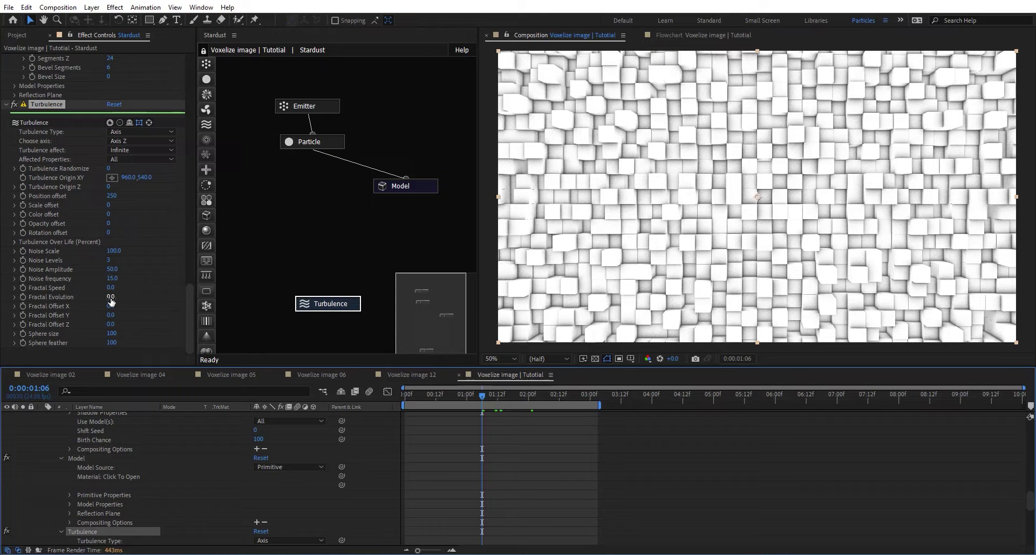
left_click(111, 287)
type("250")
key("Return")
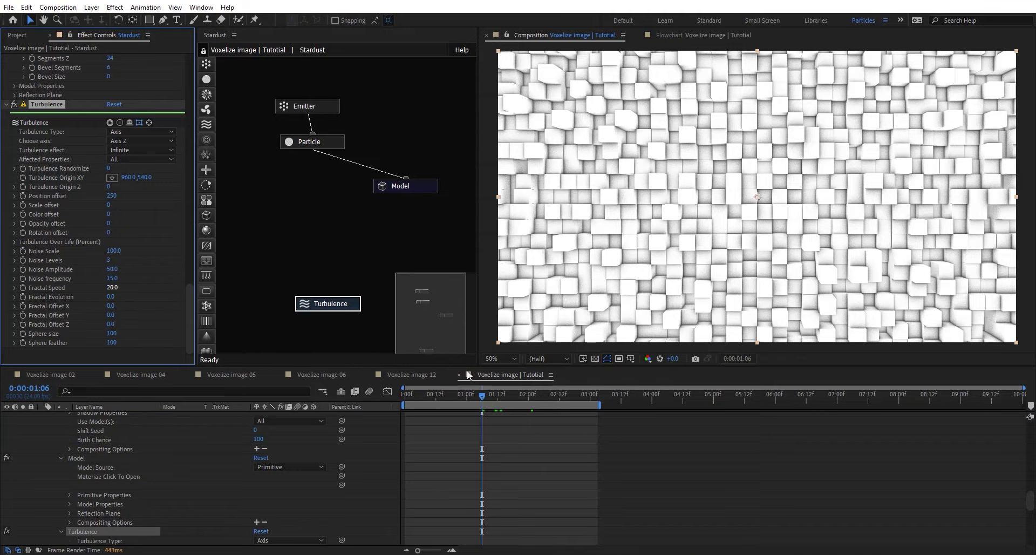
left_click_drag(540, 395, 500, 398)
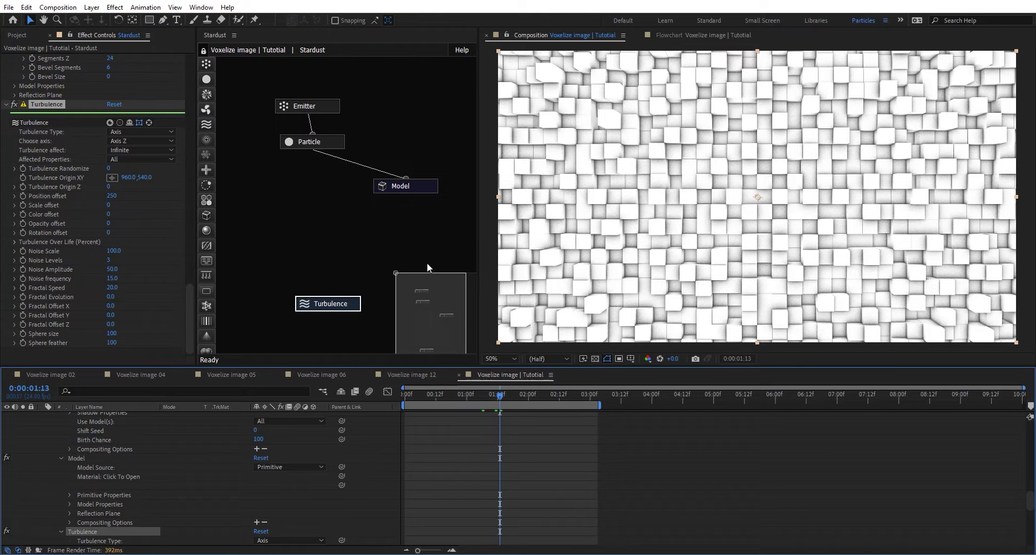
Add a Field node connected to the Particle node and set its Field Type to Maps.
left_click_drag(207, 140, 281, 181)
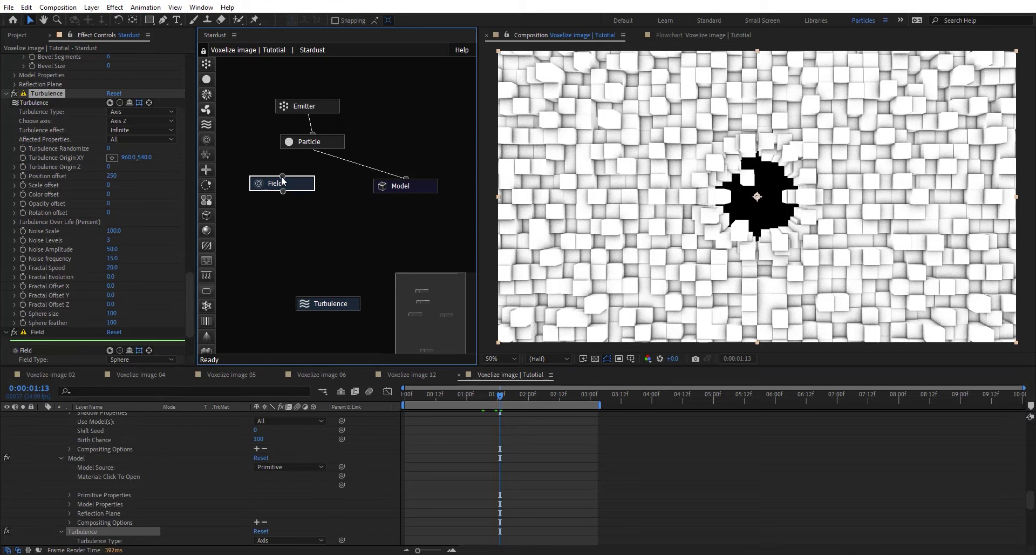
left_click_drag(311, 149, 299, 184)
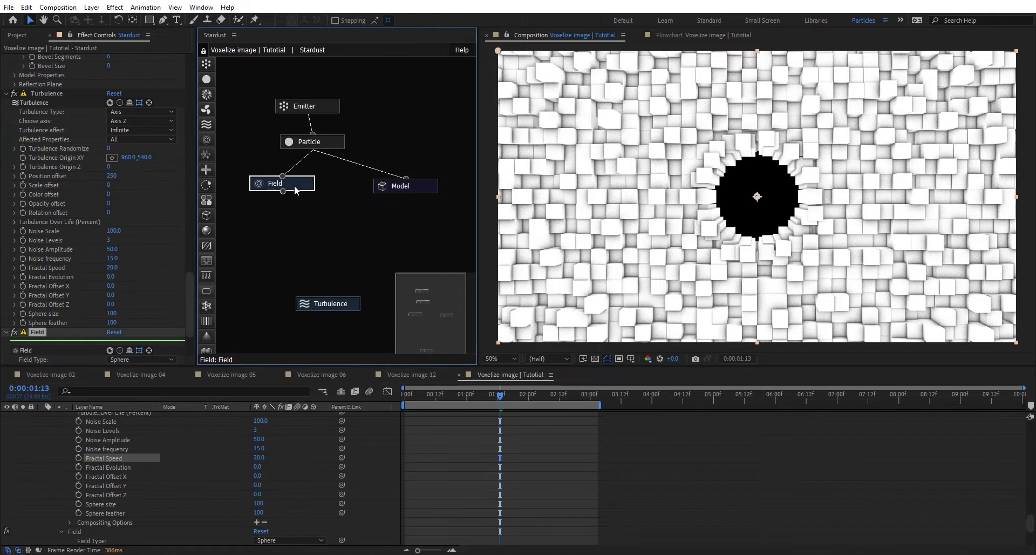
scroll(70, 234, "down", 3)
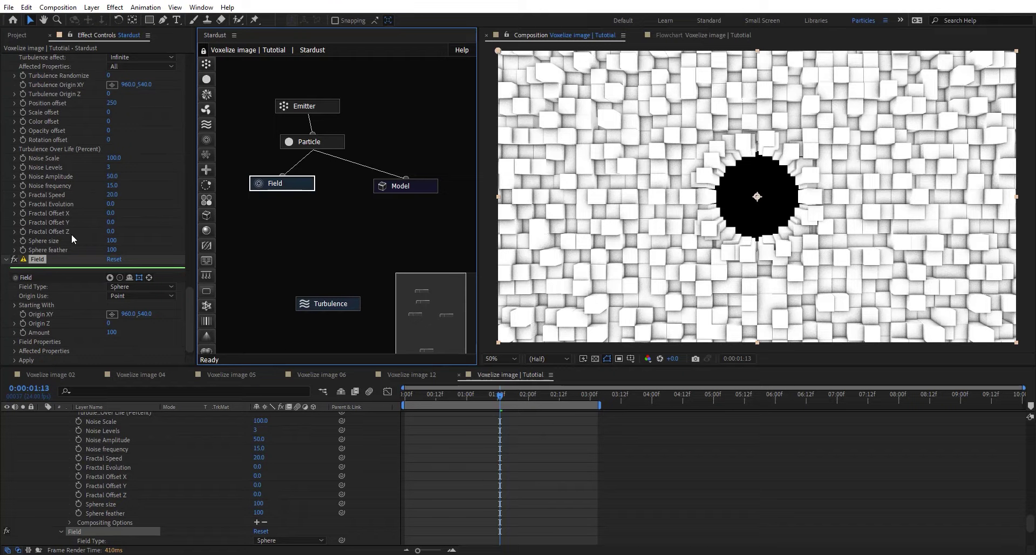
left_click(138, 289)
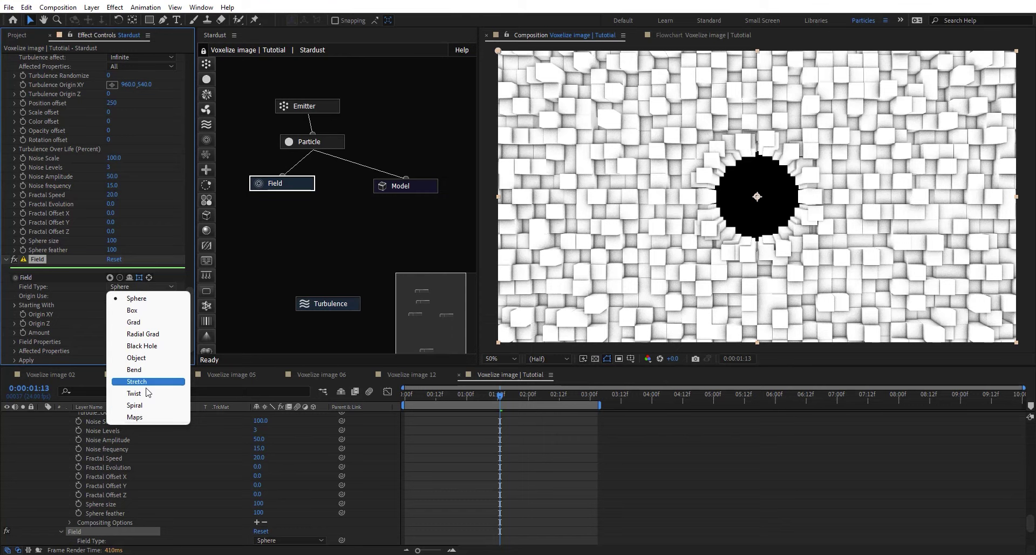
left_click(136, 417)
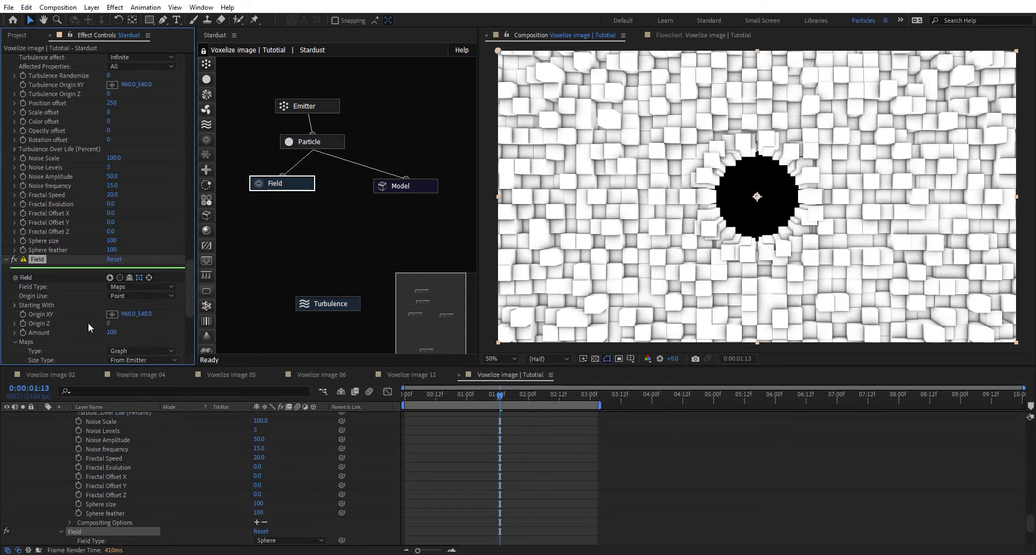
Add the Map 1 composition as a layer below the Stardust layer and hide it.
left_click(17, 35)
left_click_drag(54, 225, 89, 495)
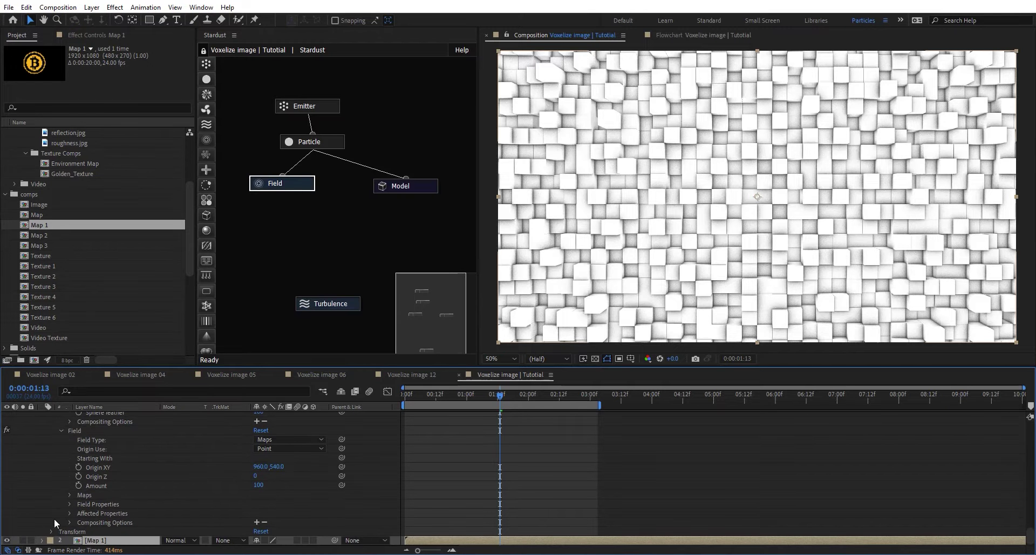
left_click(7, 540)
Set the Field node's Maps Type to Layer and choose Map 1 as its layer.
scroll(112, 469, "up", 5)
left_click(268, 186)
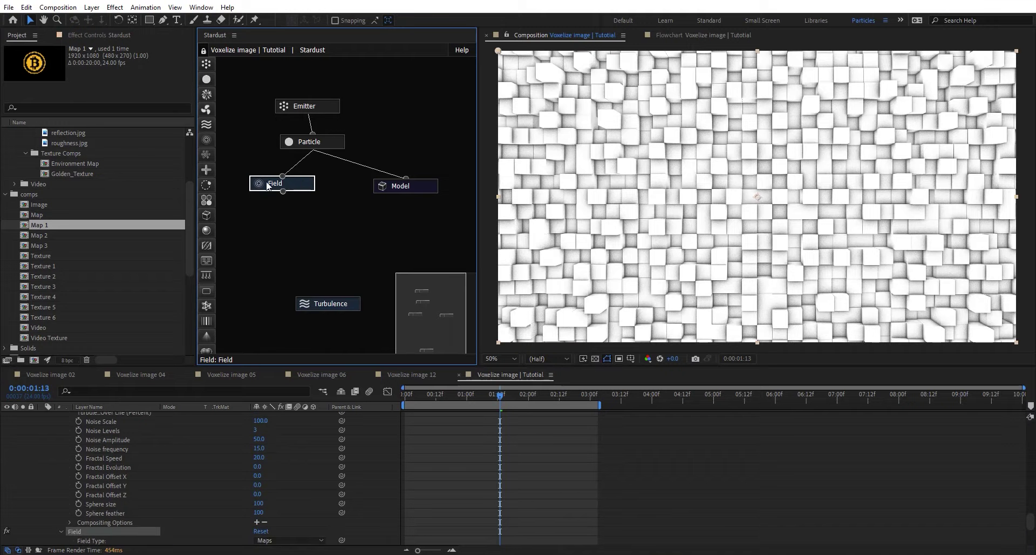
left_click(122, 37)
scroll(50, 259, "down", 5)
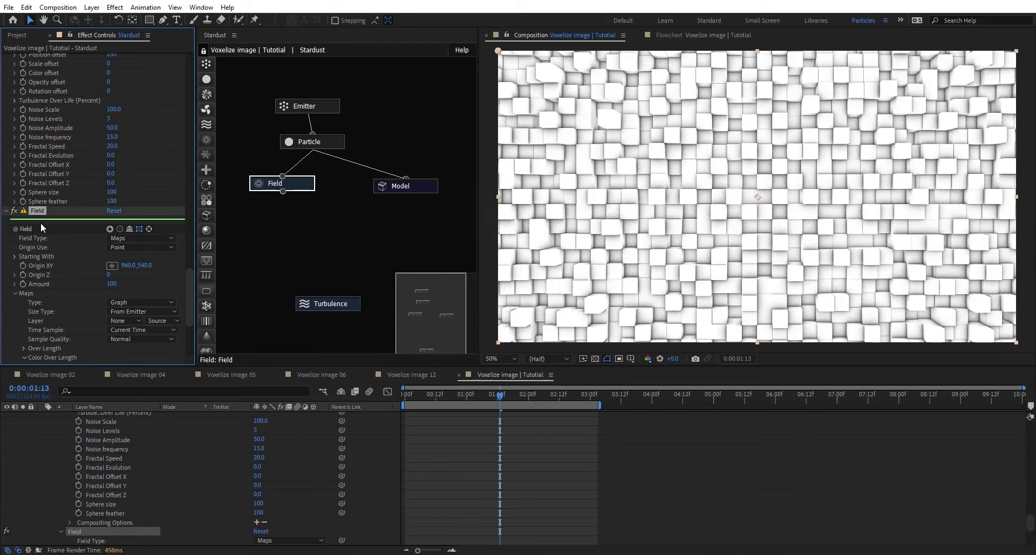
scroll(41, 218, "down", 1)
left_click(154, 277)
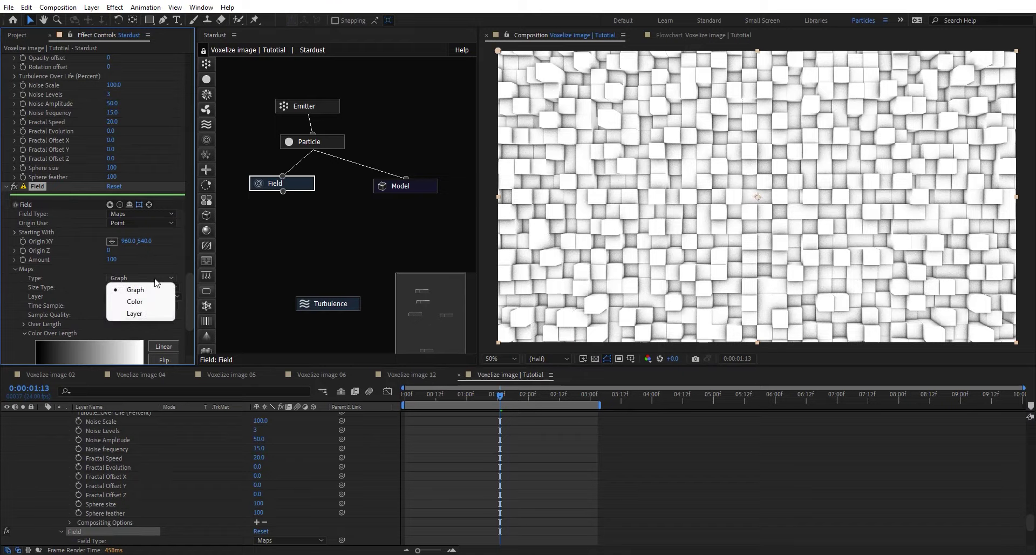
left_click(96, 299)
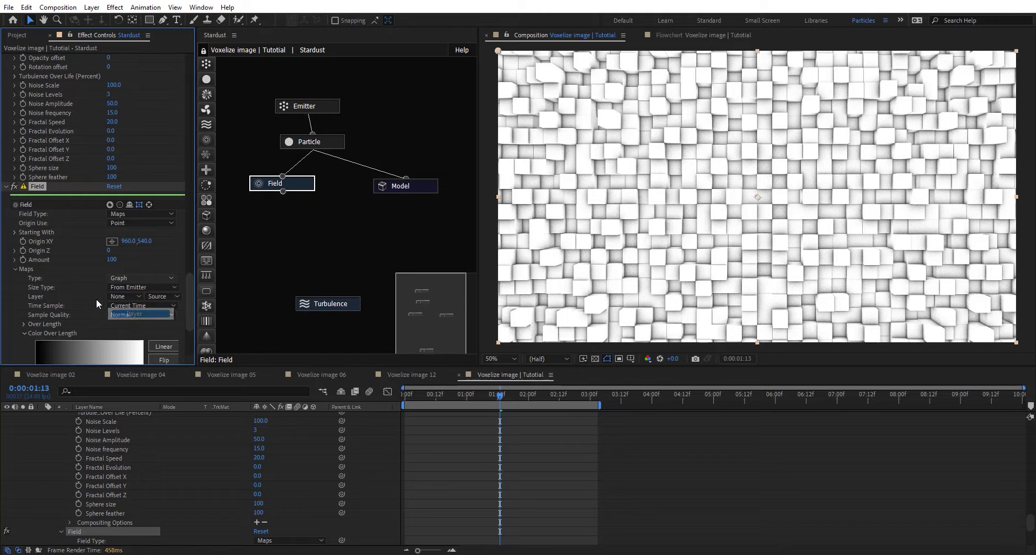
left_click(126, 297)
left_click(162, 336)
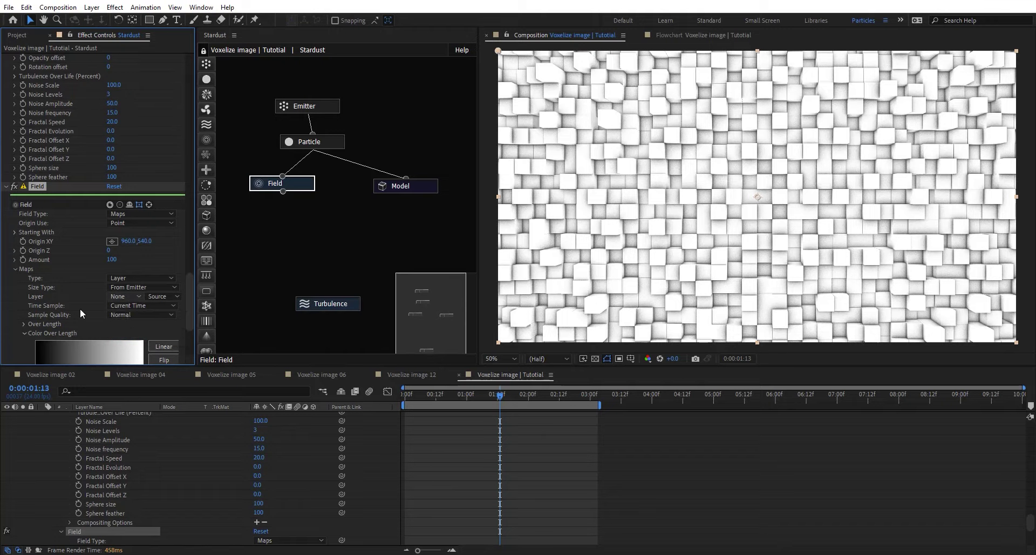
Set the Field's affected Position to 200 and disable the Turbulence node.
scroll(80, 308, "down", 5)
scroll(79, 306, "down", 1)
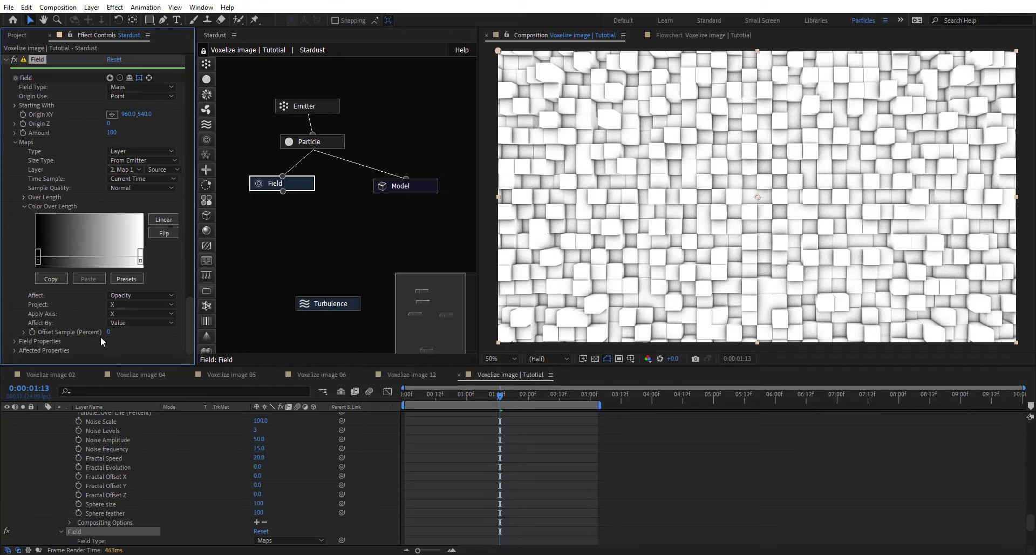
left_click(14, 350)
scroll(25, 354, "down", 2)
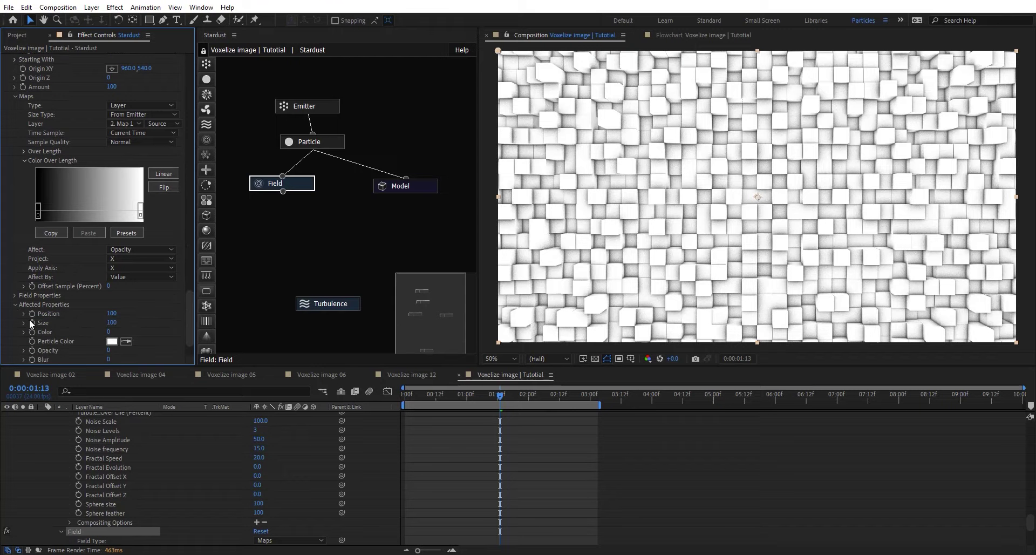
left_click(112, 313)
key("Return")
right_click(340, 301)
left_click(377, 283)
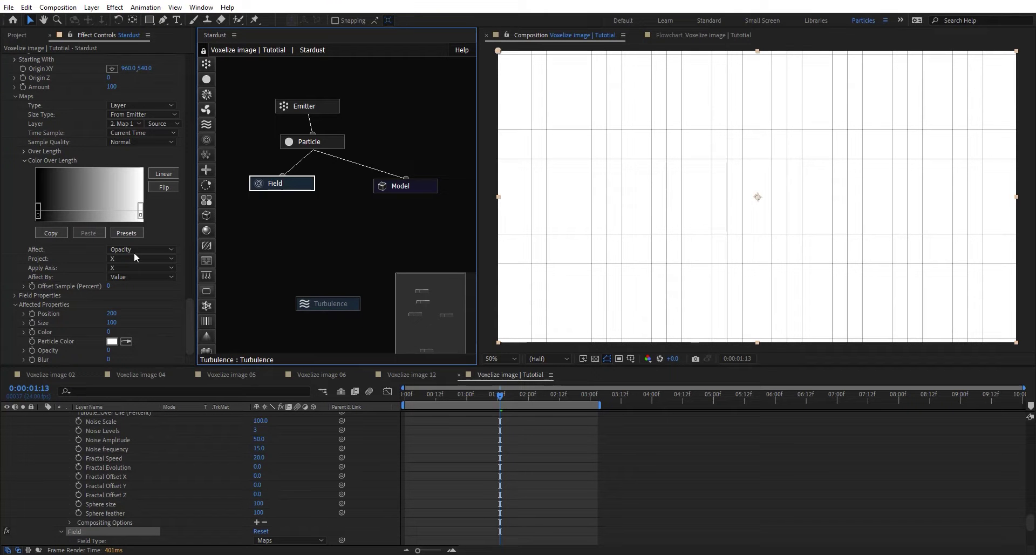
Make the Field map affect Position, projected on XY and applied along the Z axis.
left_click(157, 249)
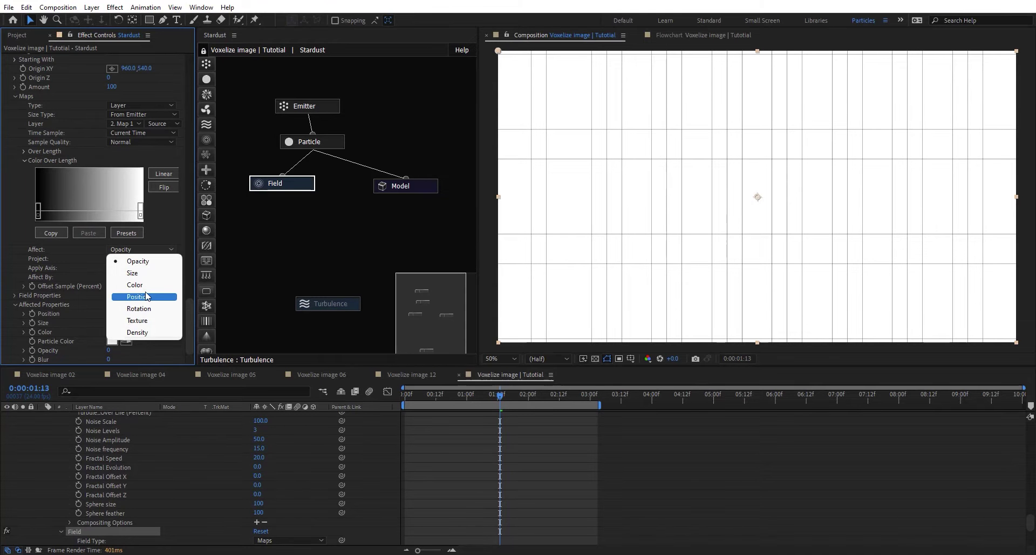
left_click(144, 295)
left_click(137, 260)
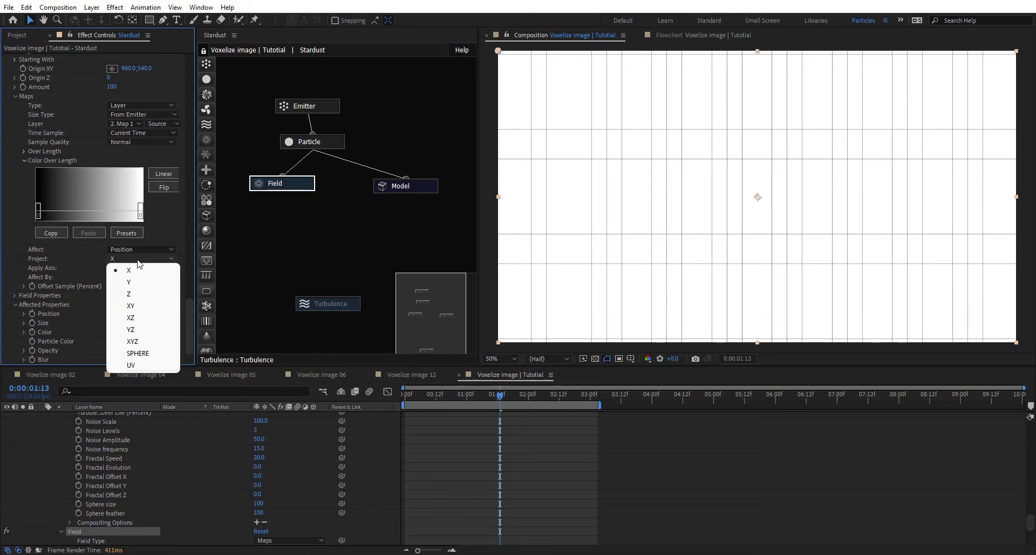
left_click(141, 306)
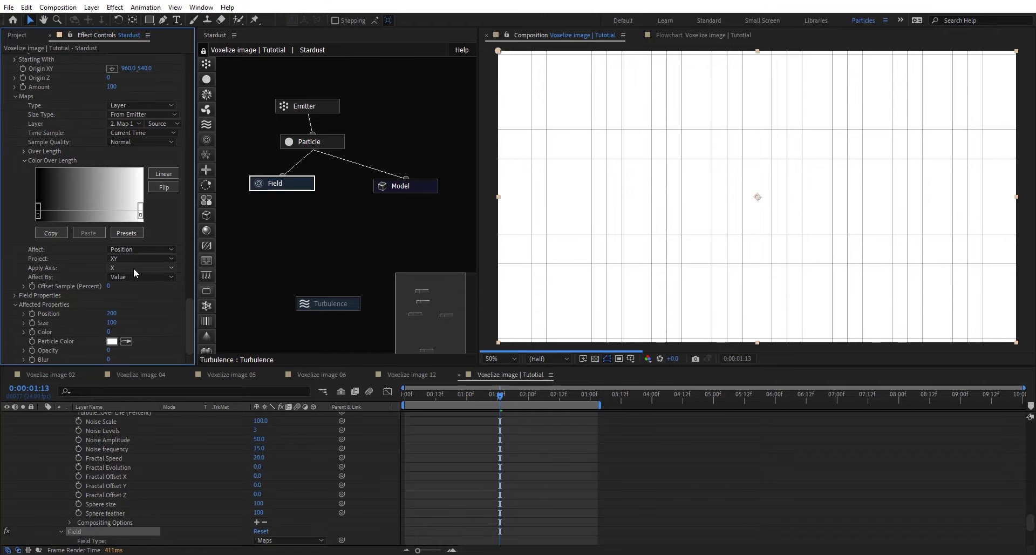
left_click(134, 268)
left_click(139, 304)
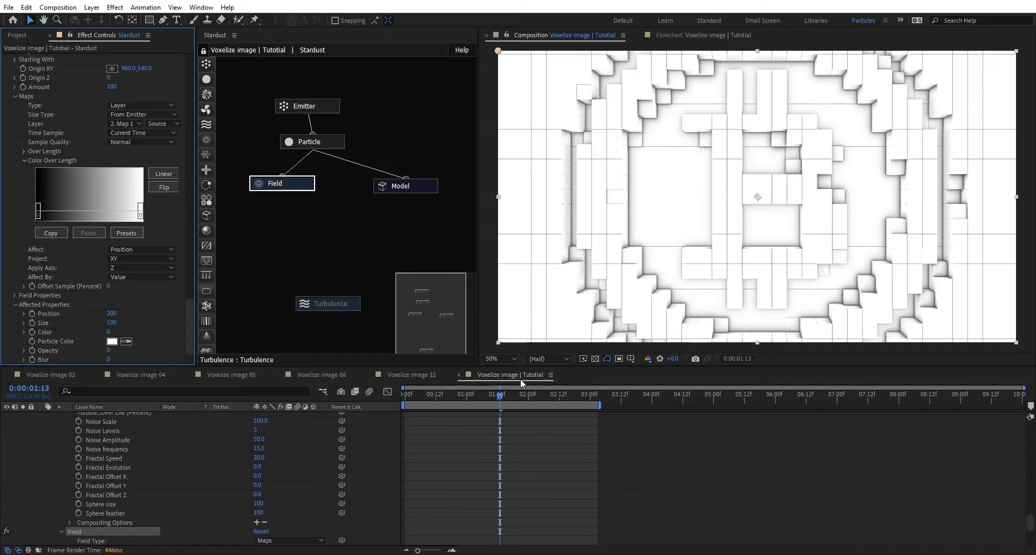
Open the Map 1 composition to examine the source logo and return to the Voxelize image | Tutorial composition.
scroll(181, 487, "down", 4)
double_click(96, 541)
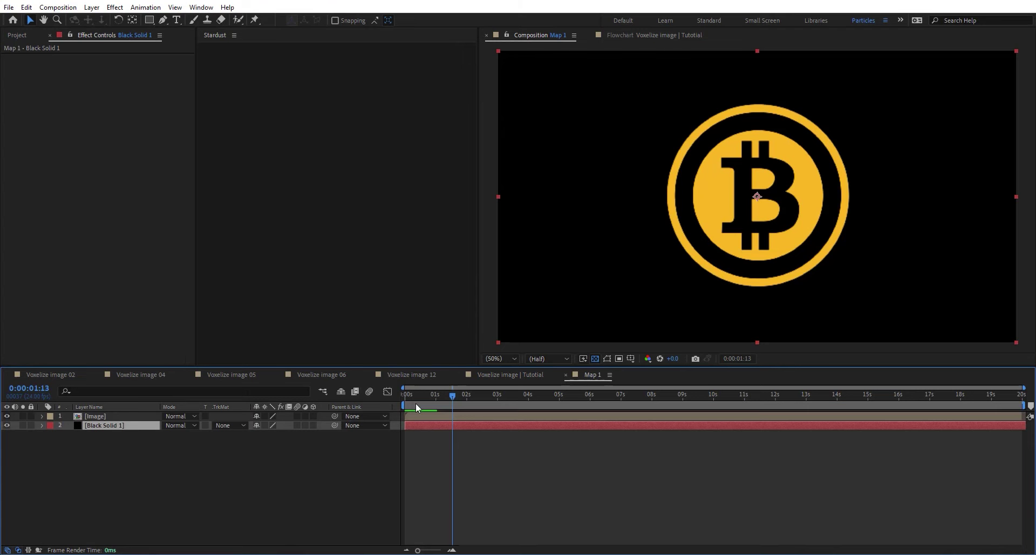
left_click(520, 380)
Add a camera to the composition and pull it back until the whole raised logo fits in the frame.
right_click(370, 443)
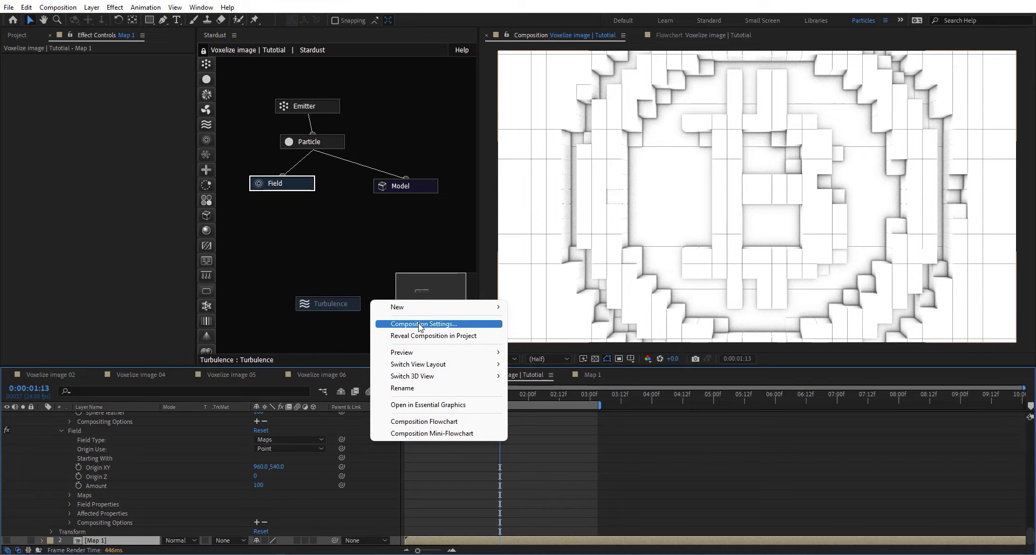
mouse_move(442, 307)
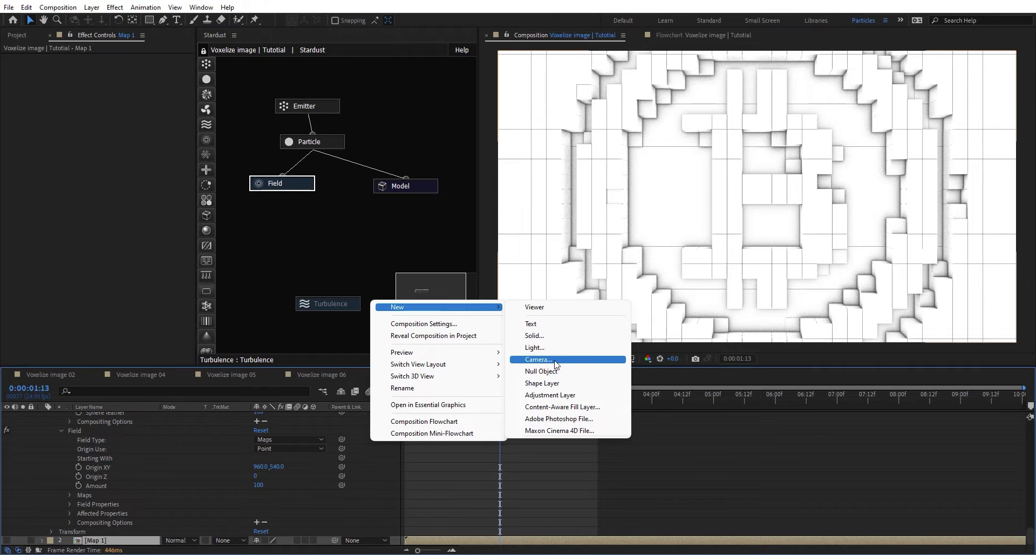
left_click(538, 358)
key("Return")
key("c")
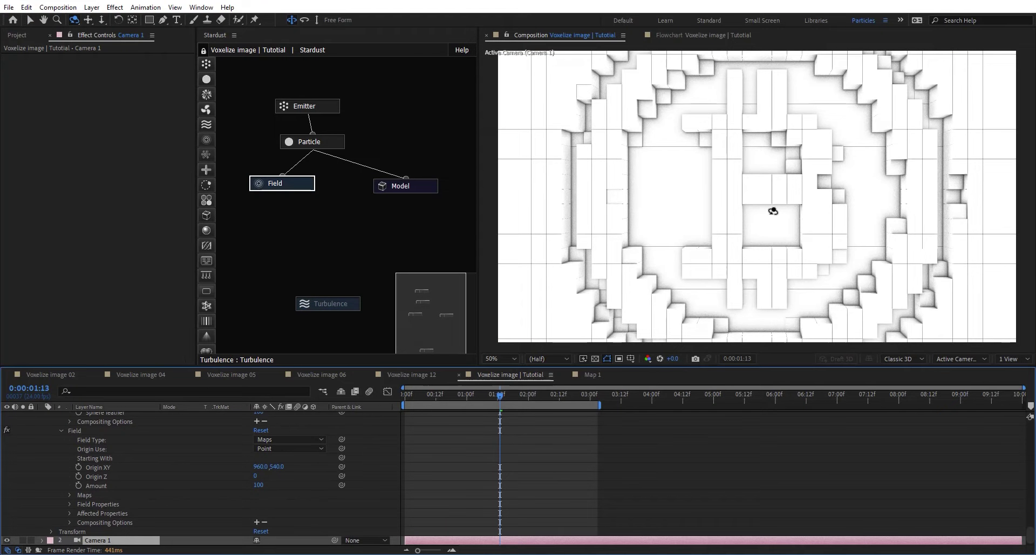
left_click_drag(759, 209, 756, 228)
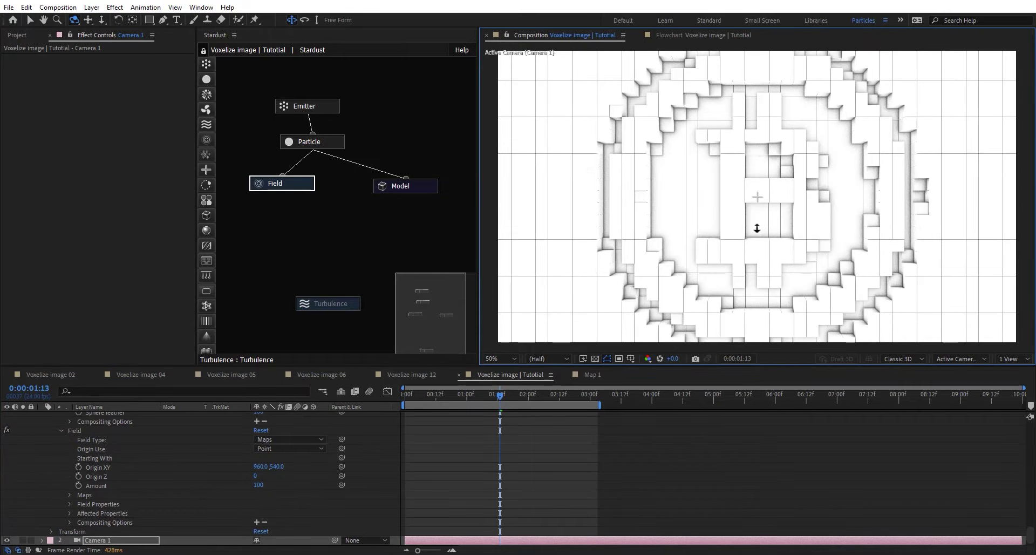
scroll(746, 268, "down", 2)
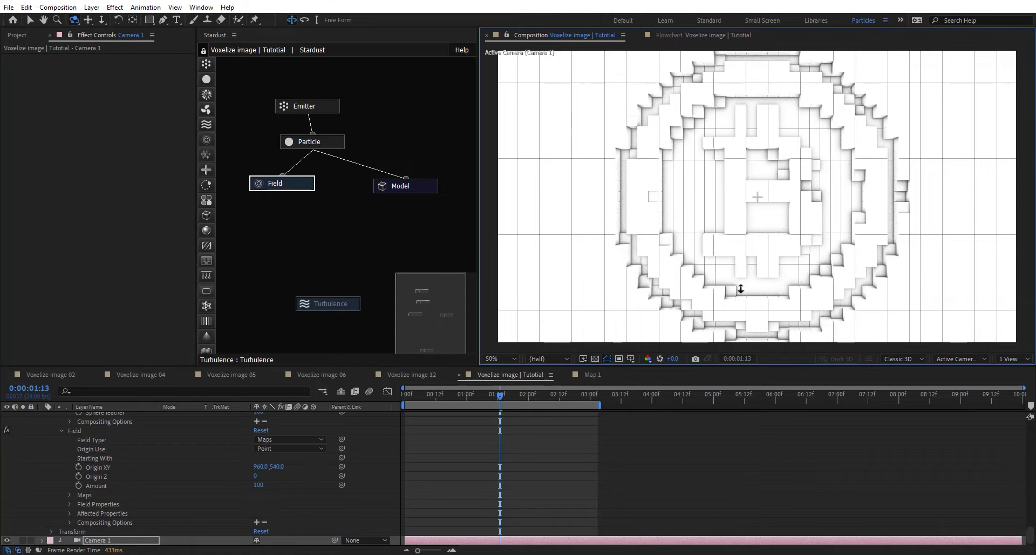
scroll(740, 288, "down", 1)
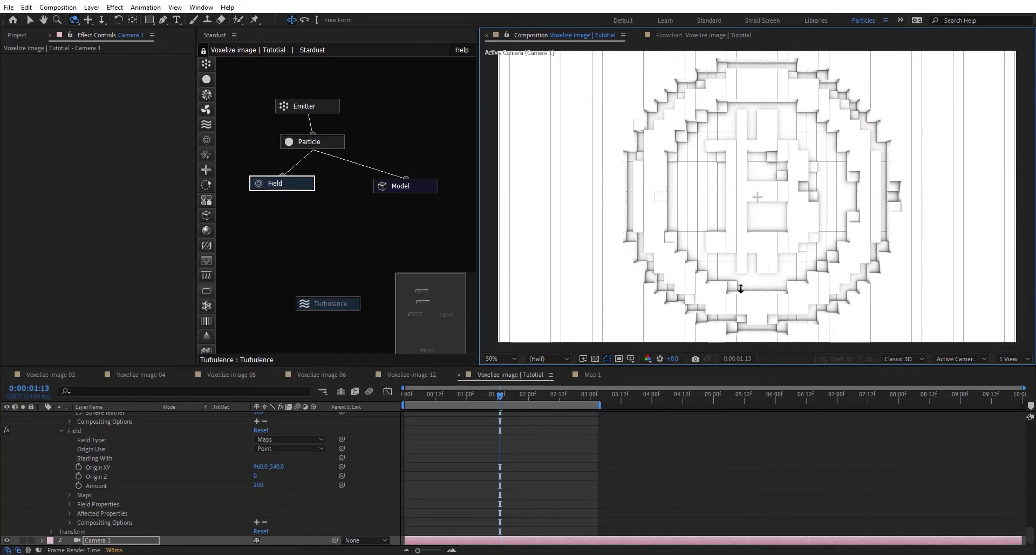
Re-enable the Turbulence node.
right_click(337, 308)
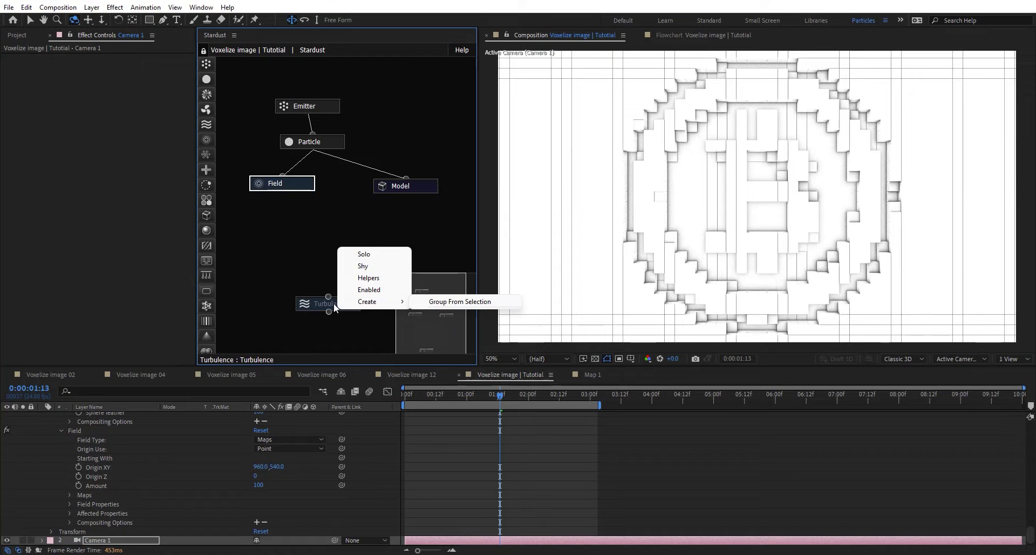
left_click(328, 303)
right_click(368, 298)
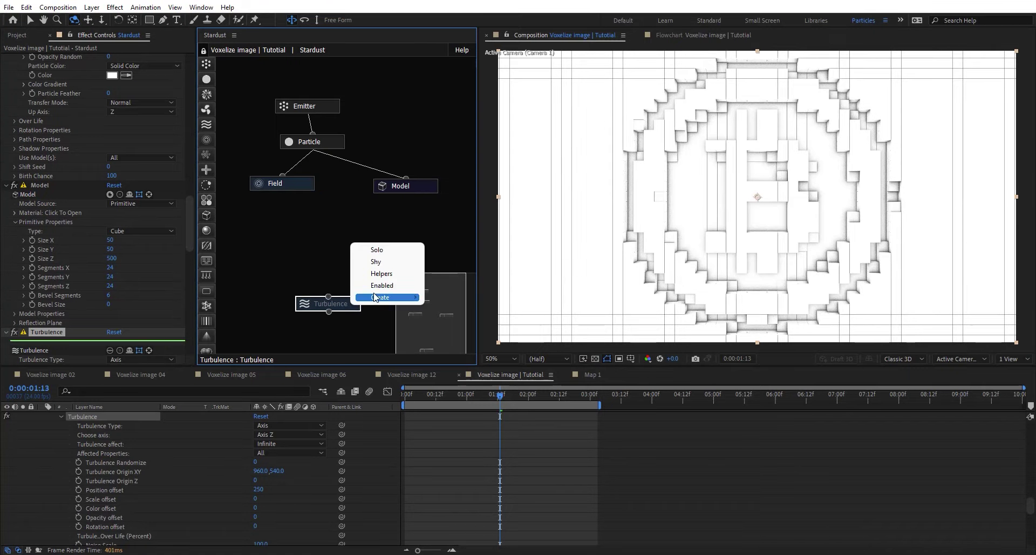
left_click(381, 285)
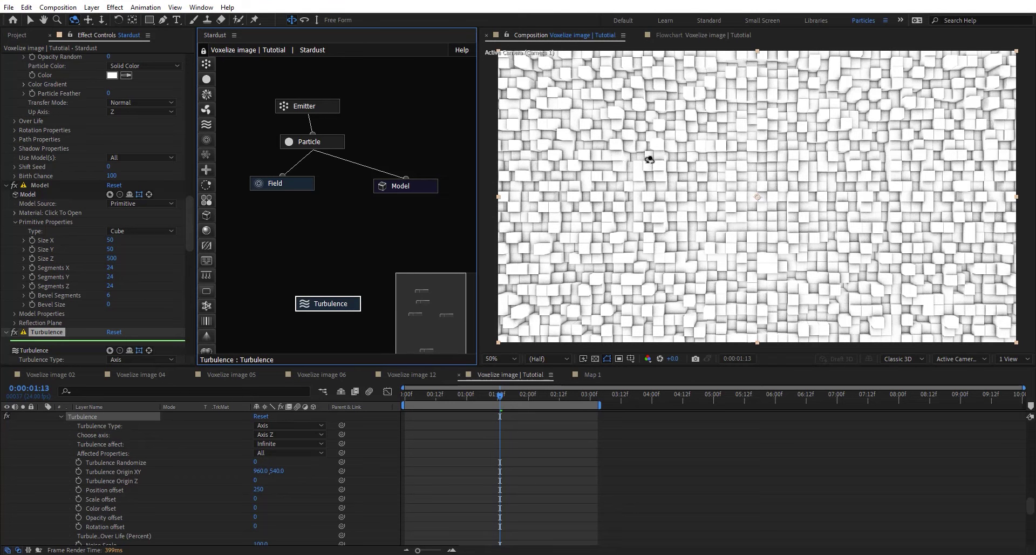
Set the Turbulence node's Noise Scale to 1000 and Position offset to 150, keeping Turbulence affect at Infinite.
scroll(79, 303, "down", 8)
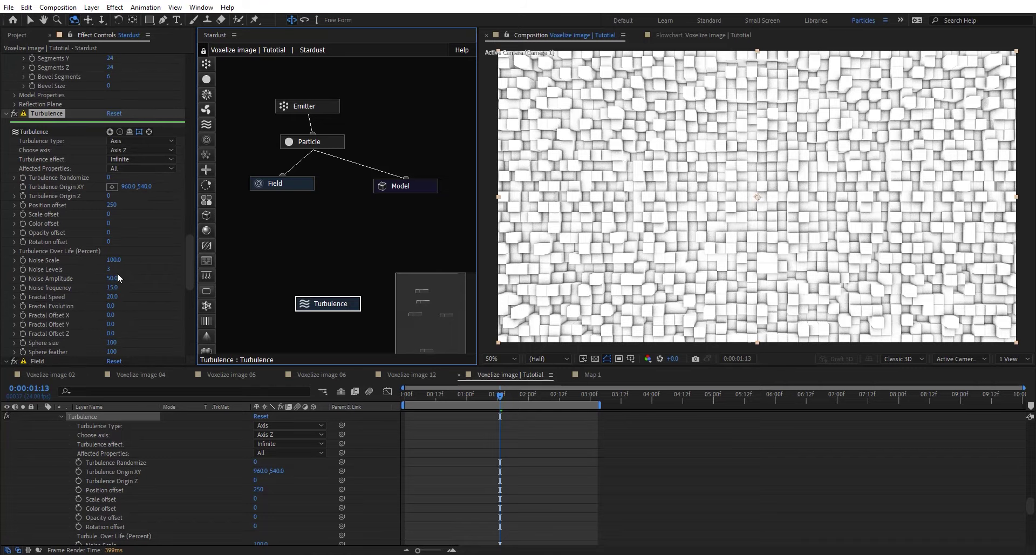
left_click(115, 260)
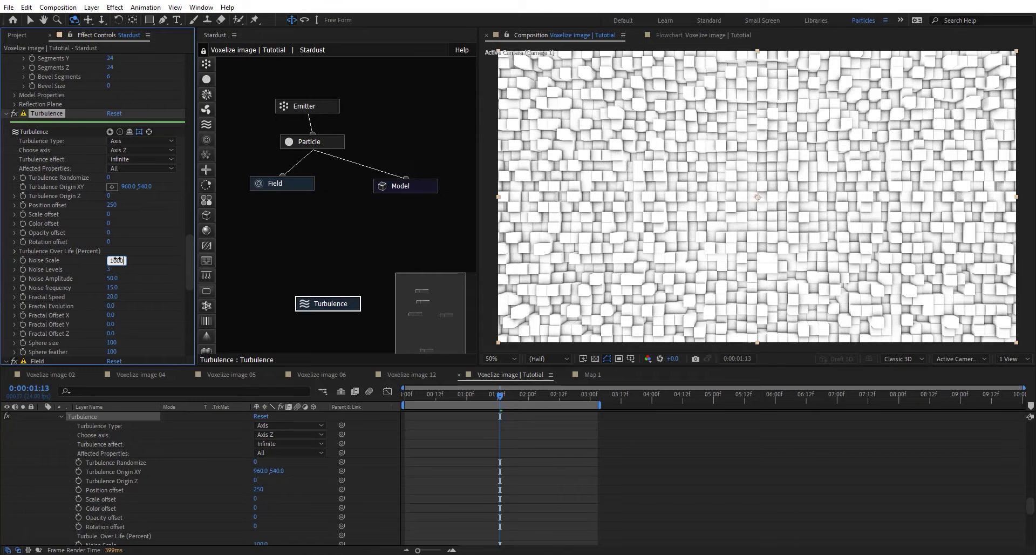
type("1000")
key("Return")
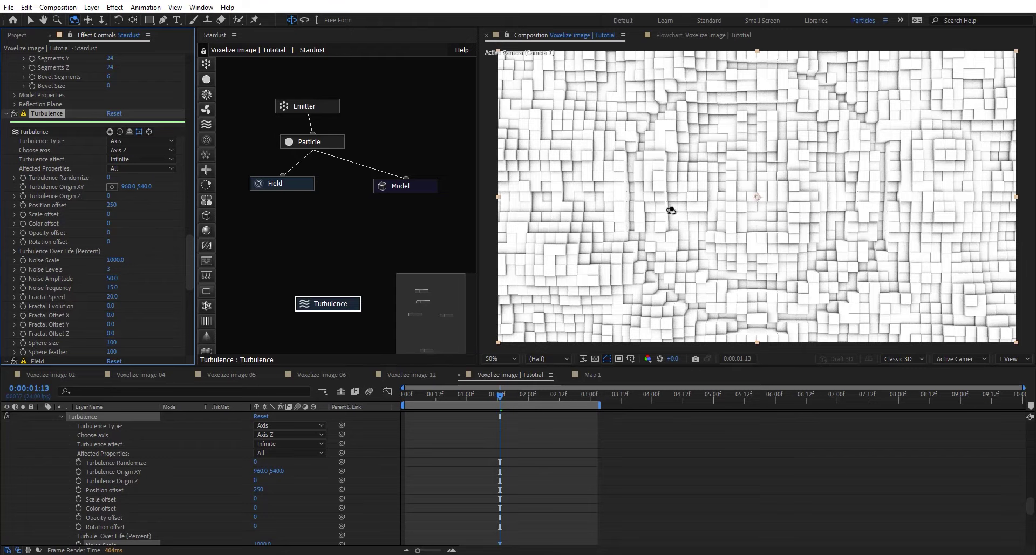
left_click(115, 205)
key("Return")
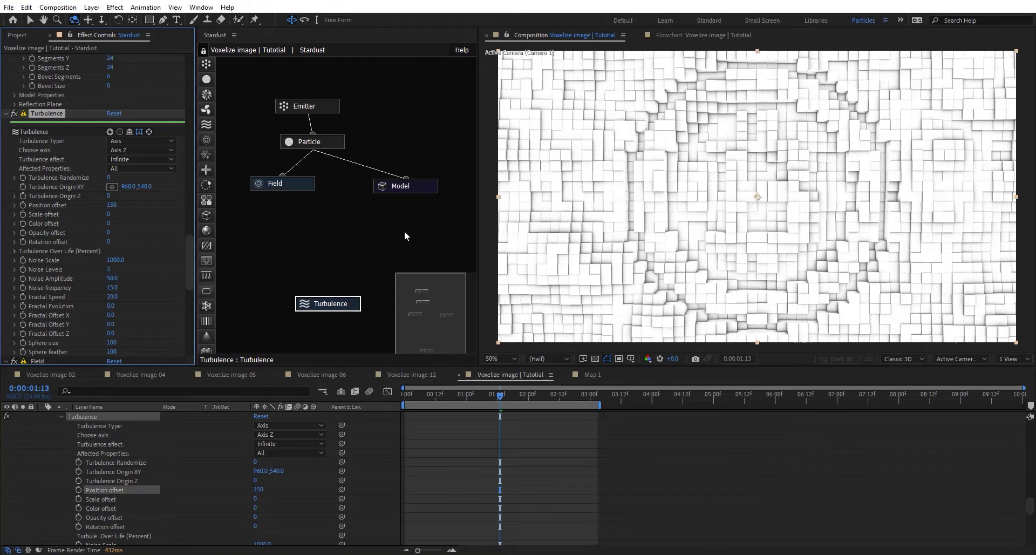
left_click(131, 159)
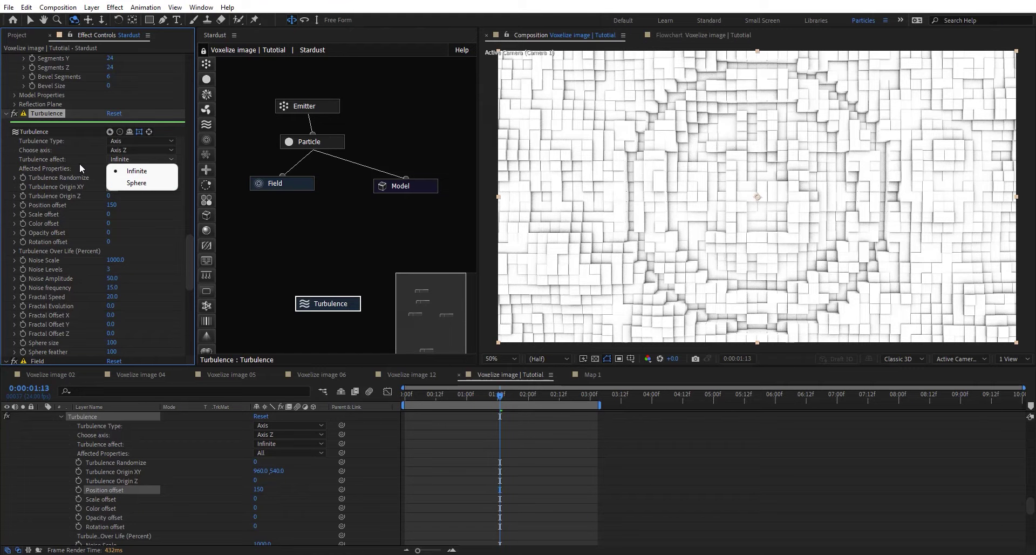
left_click(130, 171)
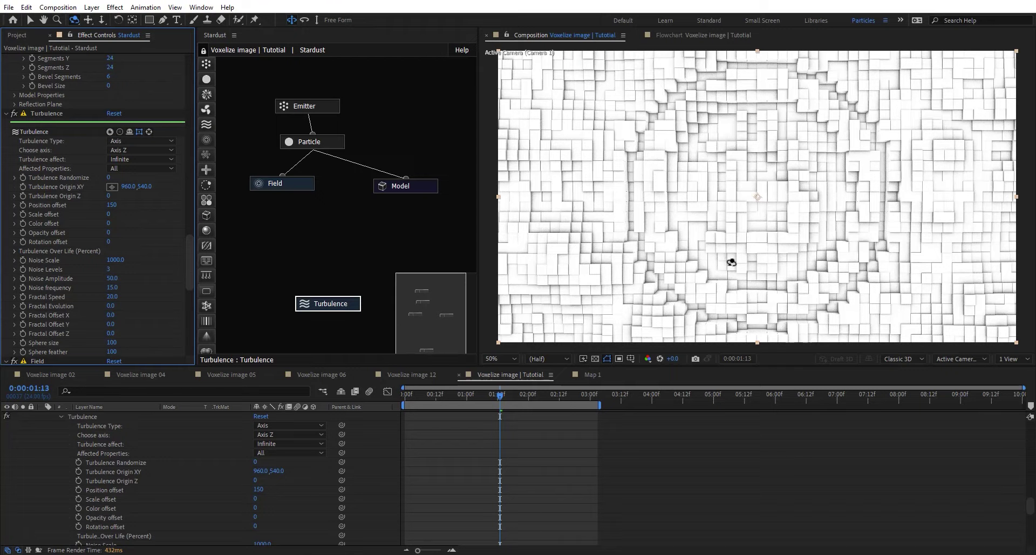
Duplicate the Field node and connect the copy, Field 2, beneath the original Field.
left_click(302, 184)
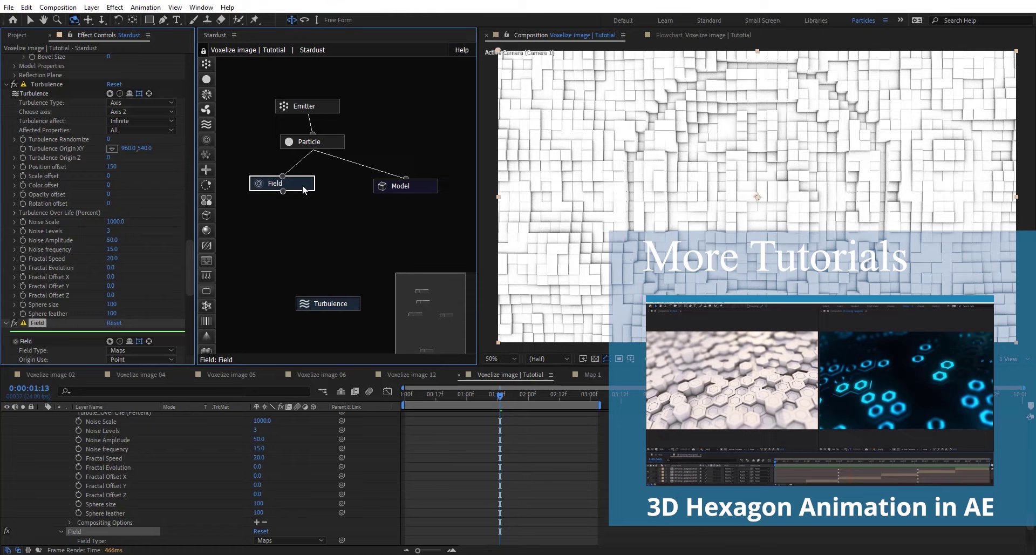
key("ctrl+d")
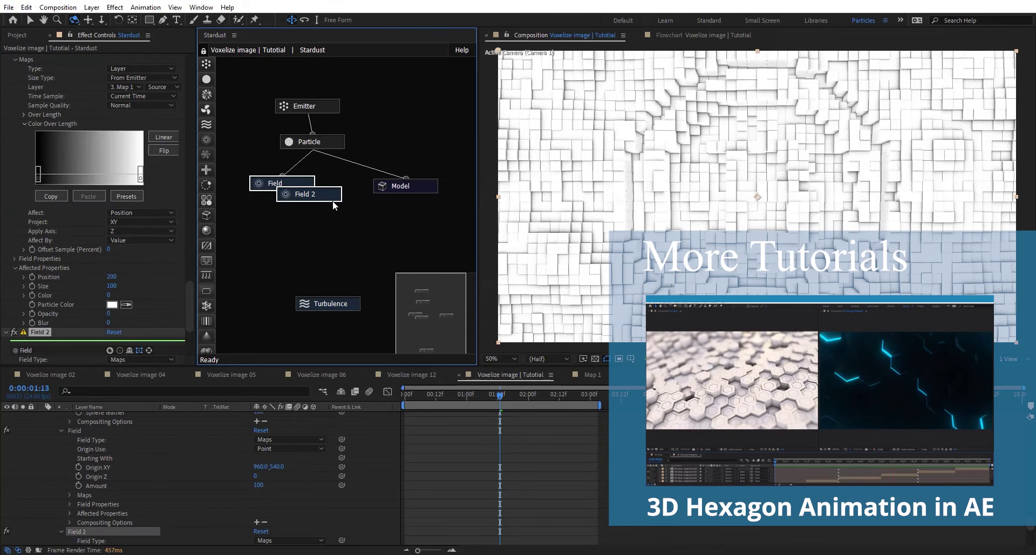
left_click_drag(333, 197, 287, 184)
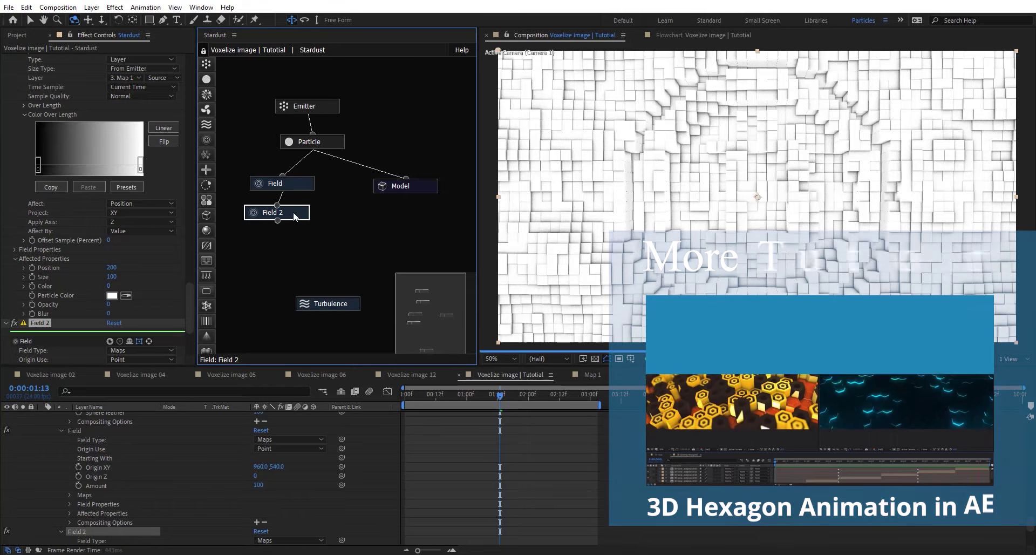
Change what the Field 2 map affects to Color.
scroll(62, 268, "down", 3)
scroll(62, 271, "down", 1)
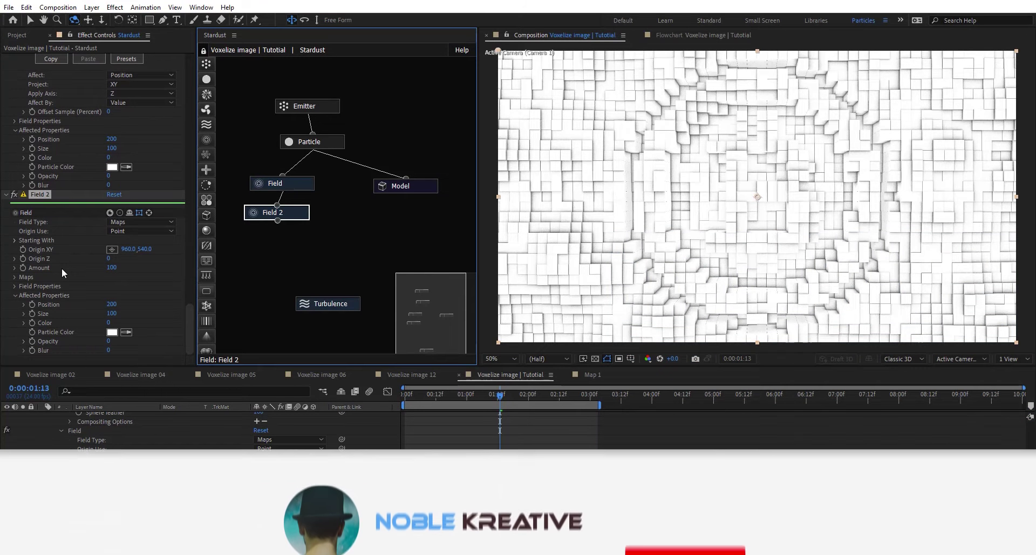
left_click(15, 277)
scroll(96, 277, "down", 3)
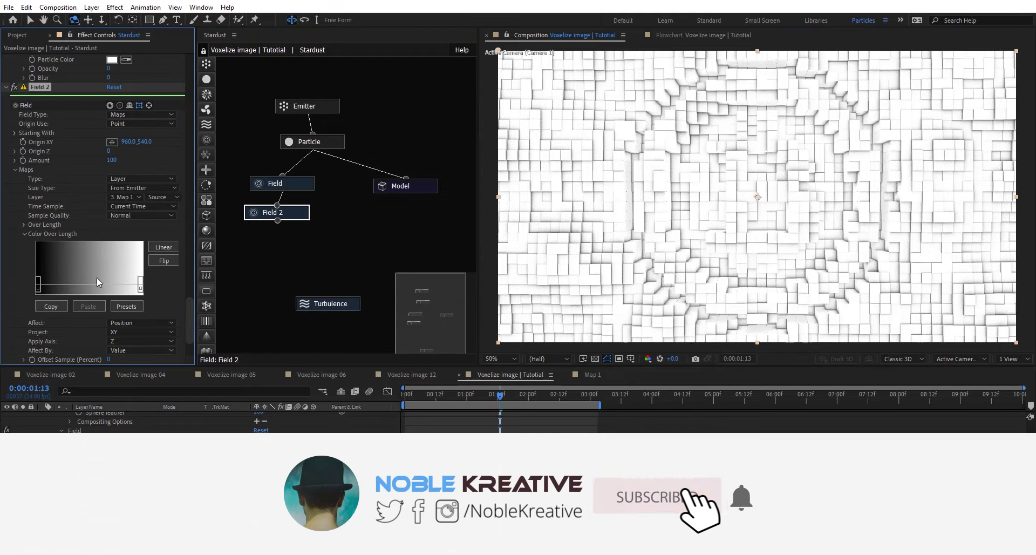
left_click(141, 322)
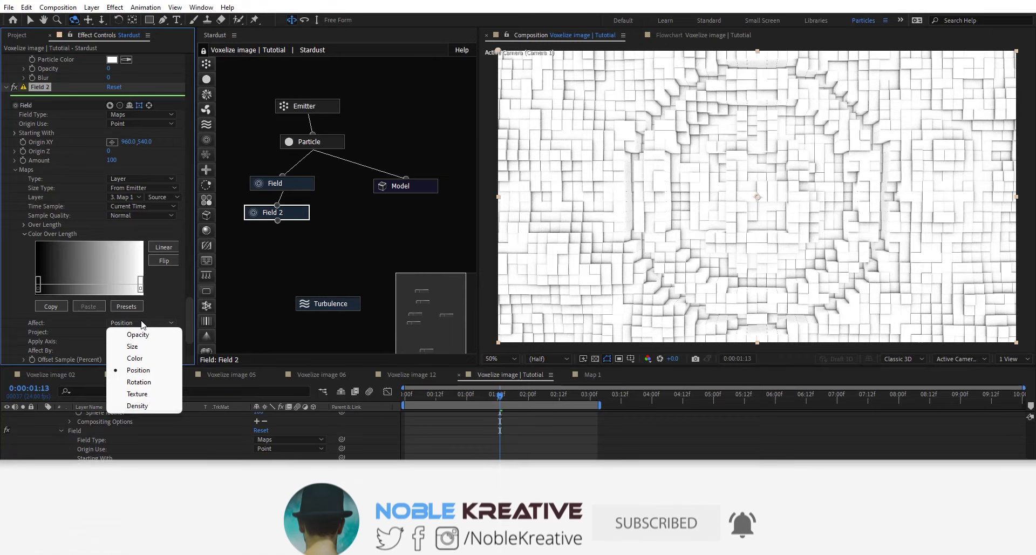
left_click(141, 357)
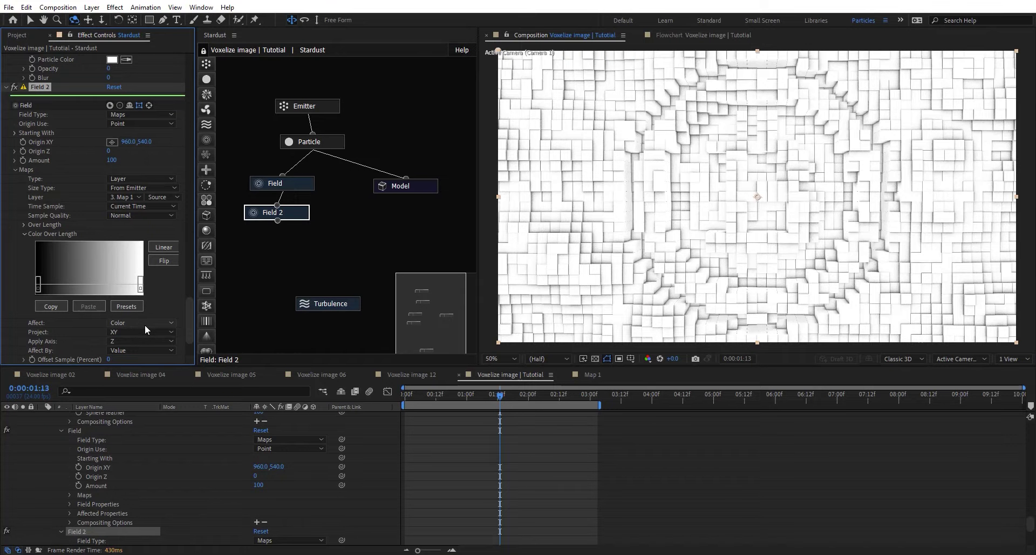
Set the Field 2 map to affect Color and check its source image in the Map 1 composition.
left_click(145, 325)
left_click(145, 333)
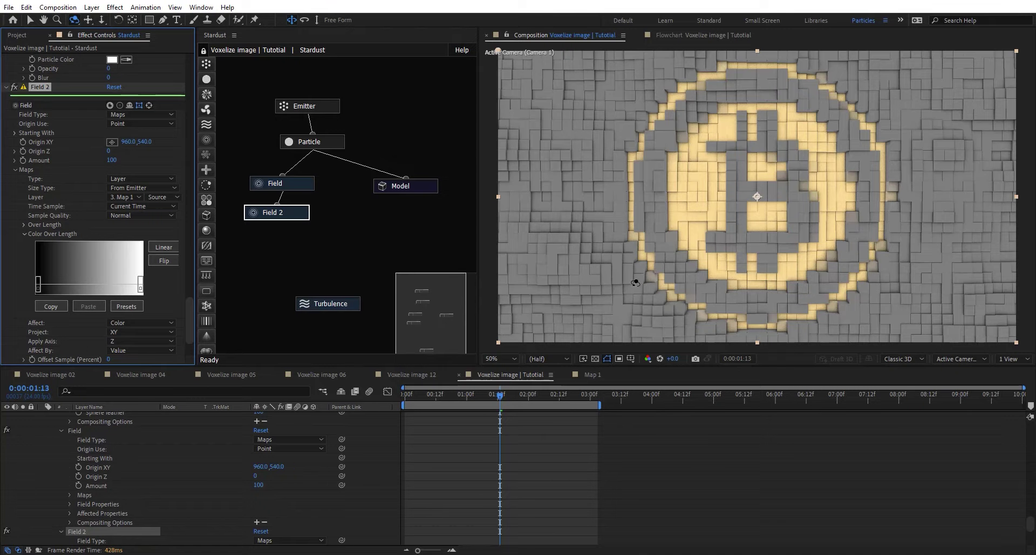
left_click(592, 374)
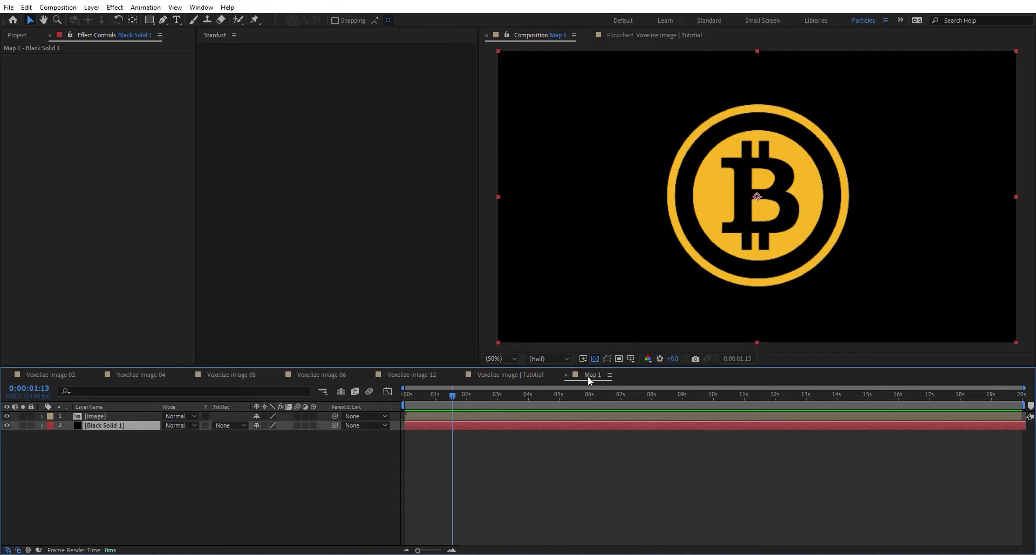
left_click(504, 375)
Open the Texture 1 composition, show the Image layer's effects and set the preview resolution to Full.
left_click(22, 35)
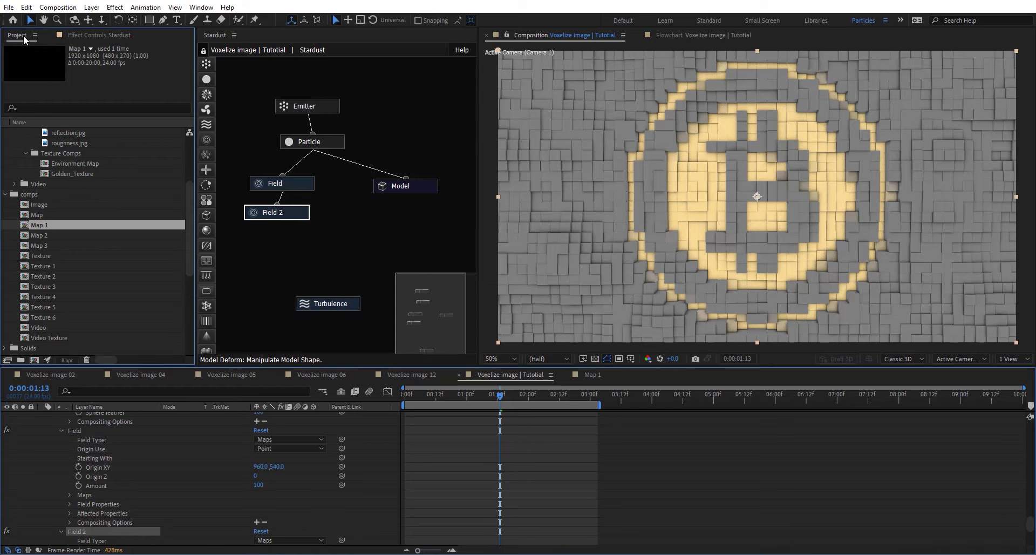
double_click(68, 266)
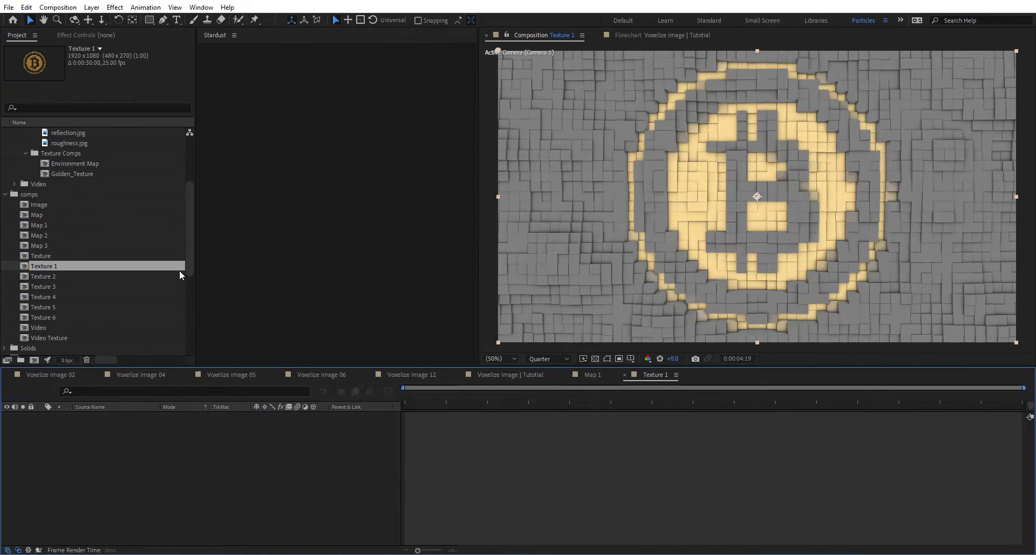
left_click(556, 419)
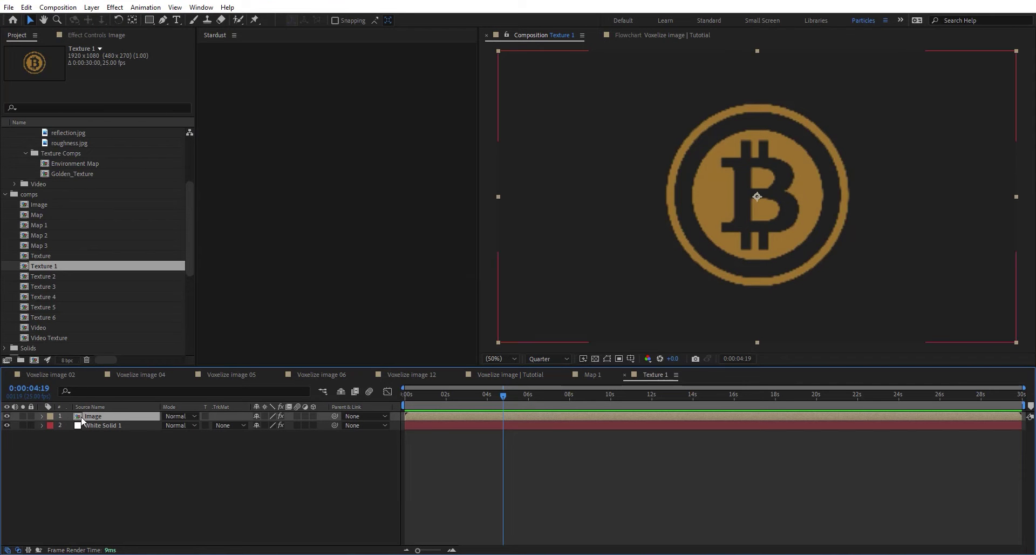
left_click(97, 35)
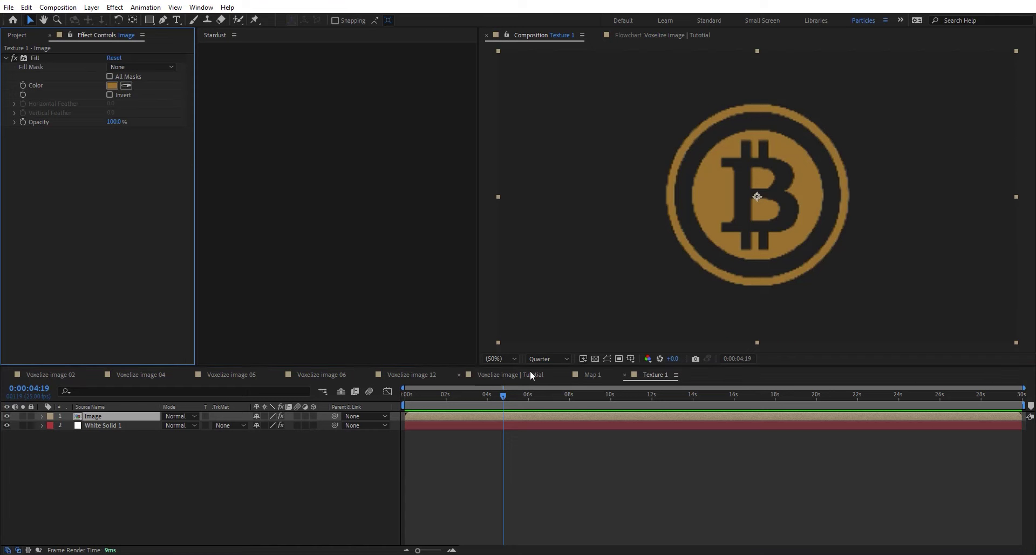
left_click(554, 358)
left_click(561, 377)
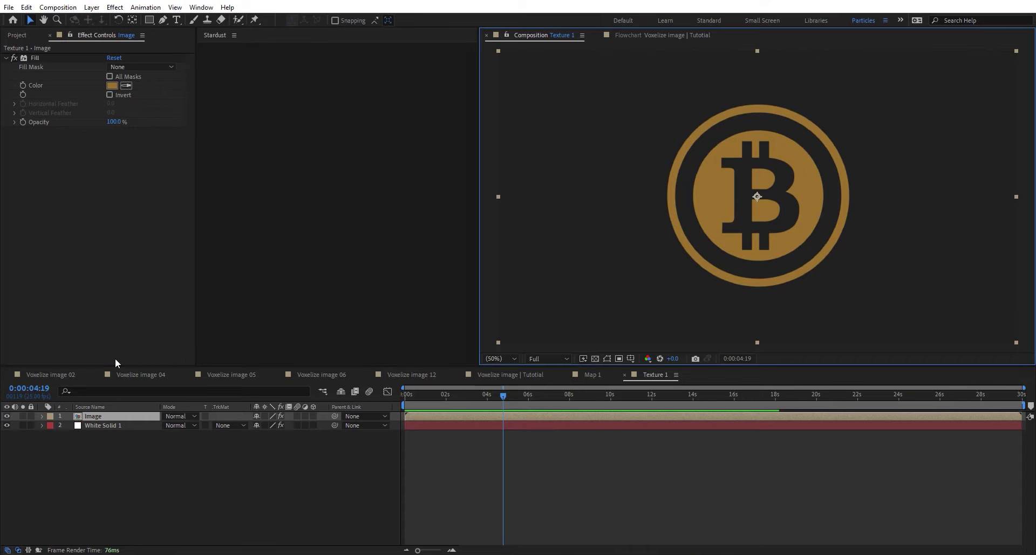
Examine the Texture 1 layers by toggling the Image layer's visibility and its Fill effect, and inspecting White Solid 1's Fill.
left_click(7, 416)
left_click(91, 425)
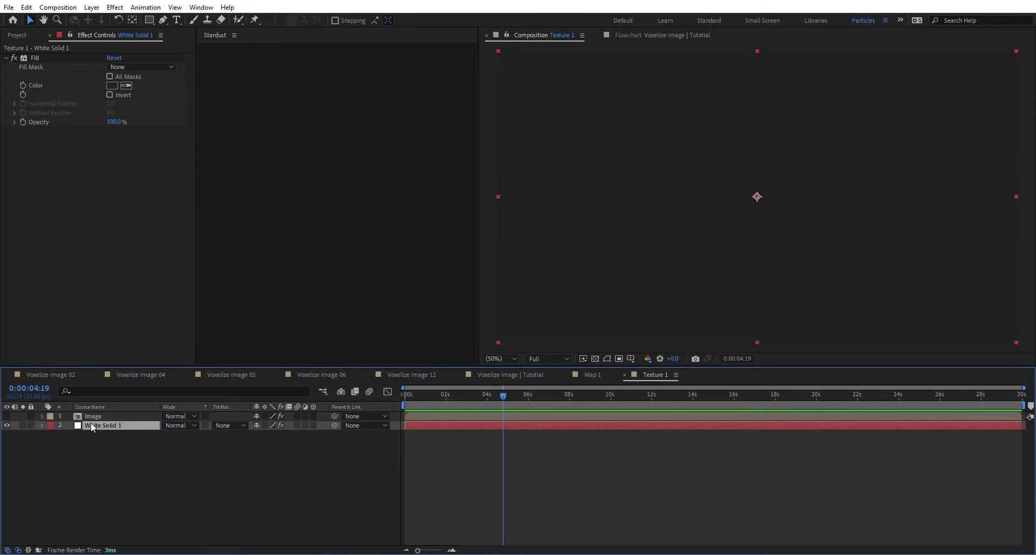
left_click(96, 415)
left_click(7, 416)
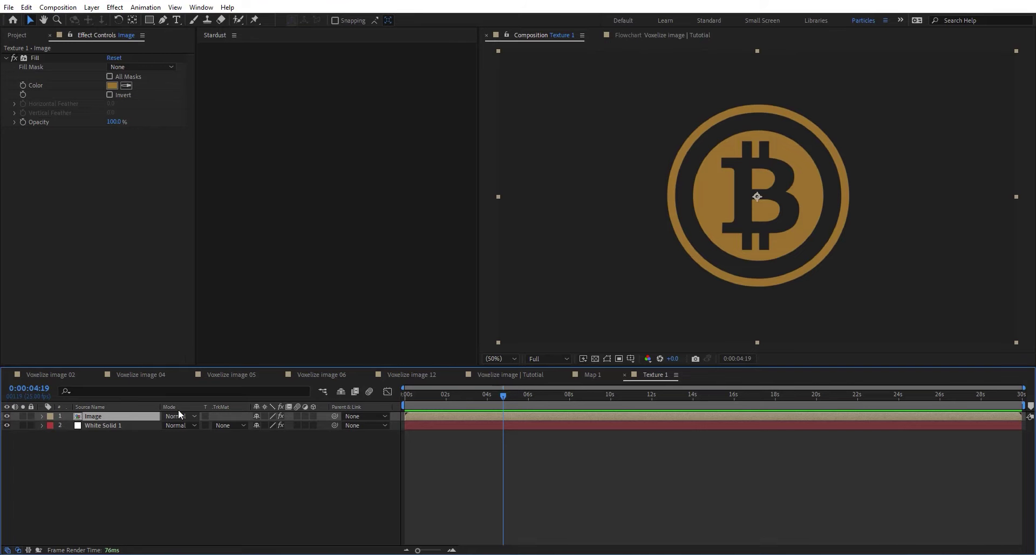
left_click(15, 59)
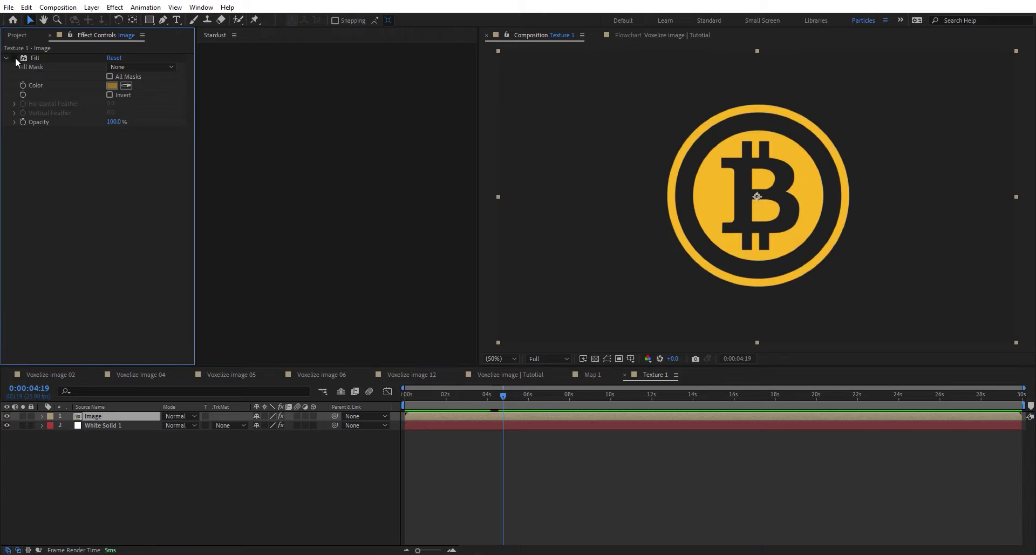
left_click(15, 59)
left_click(15, 59)
left_click(14, 59)
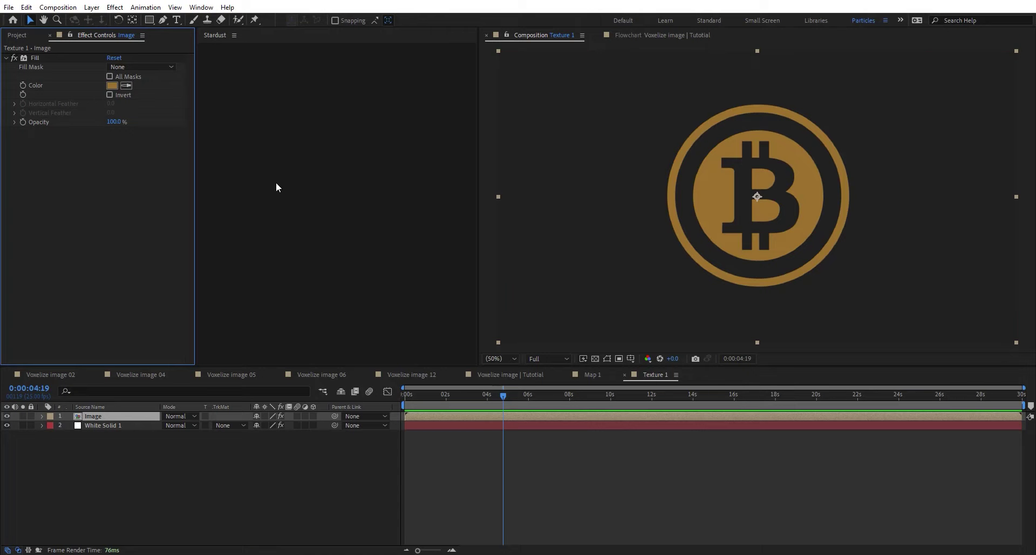
Add Texture 1 as a hidden layer in the Voxelize image | Tutorial composition, between Camera 1 and Map 1.
right_click(447, 456)
left_click(488, 351)
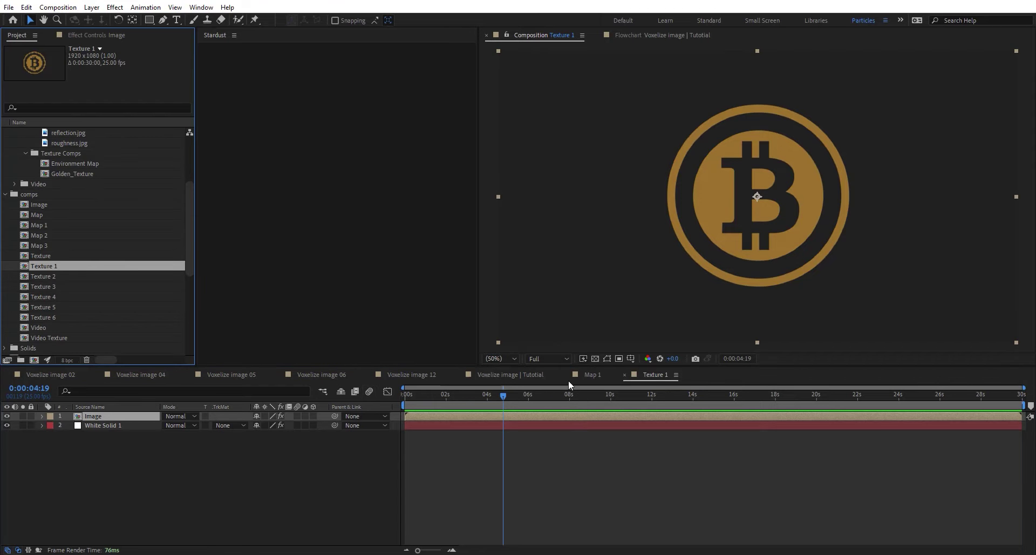
left_click(475, 375)
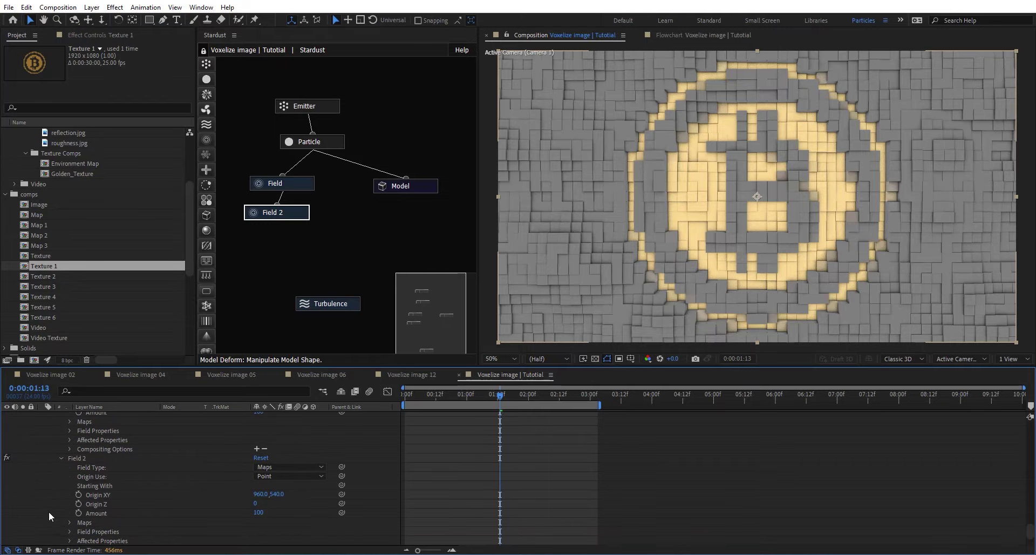
scroll(48, 510, "down", 5)
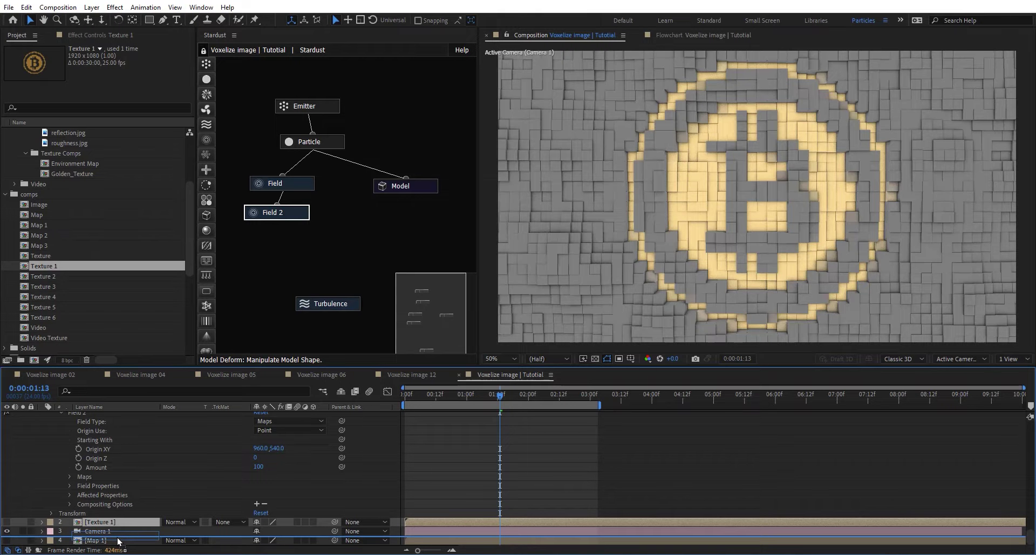
scroll(118, 461, "up", 7)
scroll(107, 456, "up", 6)
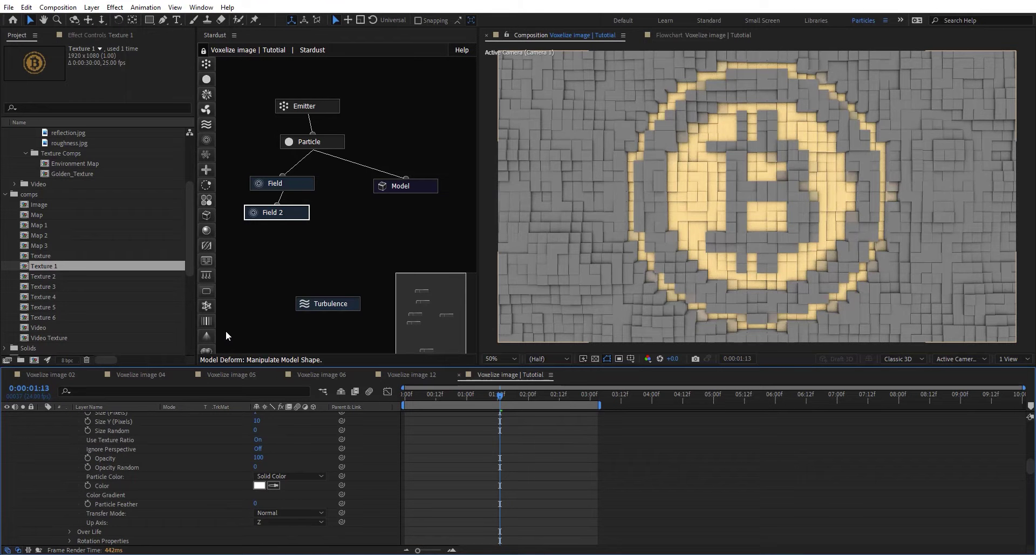
Set the Field 2 map's source layer to Texture 1.
left_click(301, 212)
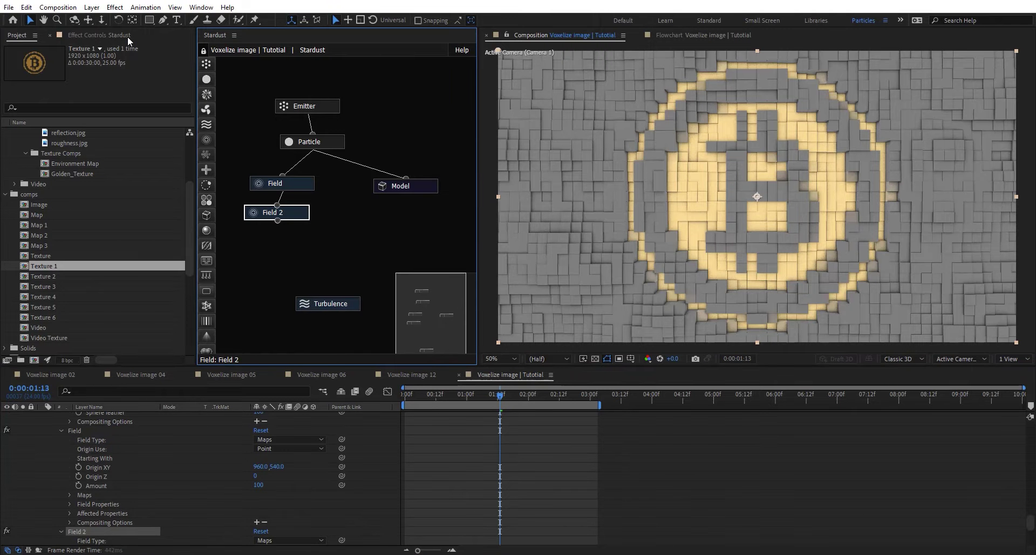
left_click(127, 35)
scroll(44, 221, "up", 4)
scroll(46, 228, "down", 4)
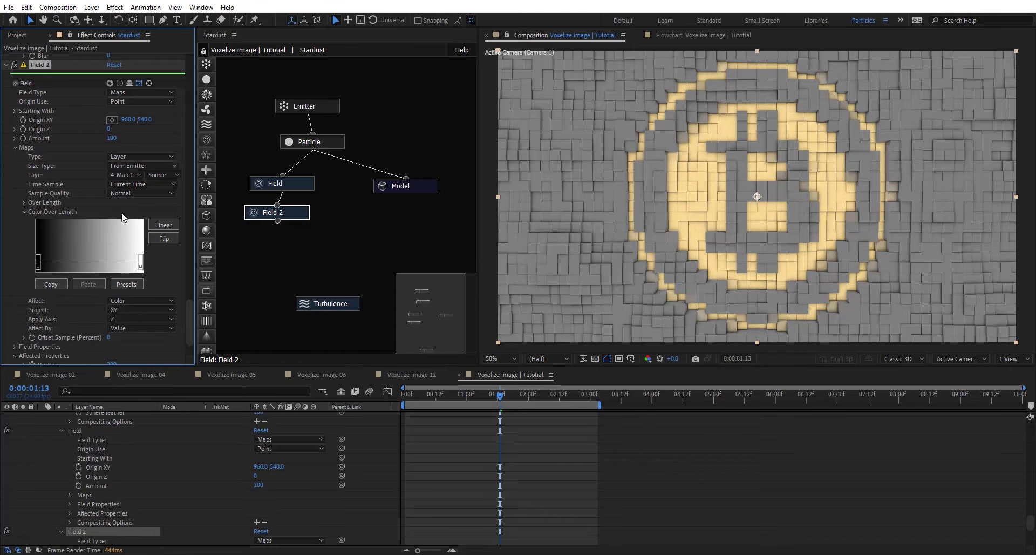
left_click(126, 176)
left_click(157, 215)
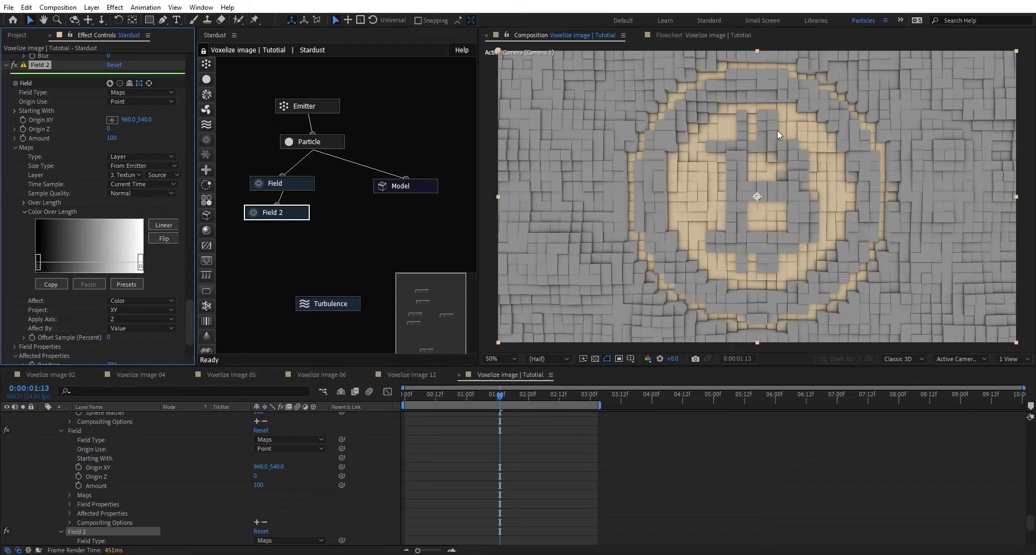
Add a Material node beneath the Model node and connect the Model to it.
left_click_drag(206, 230, 409, 201)
left_click(416, 186)
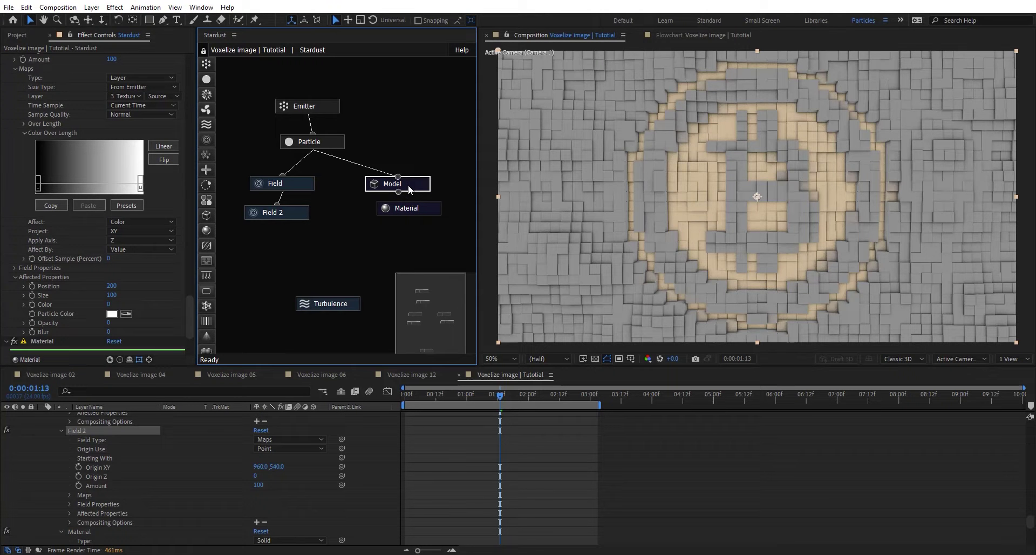
left_click_drag(401, 192, 419, 210)
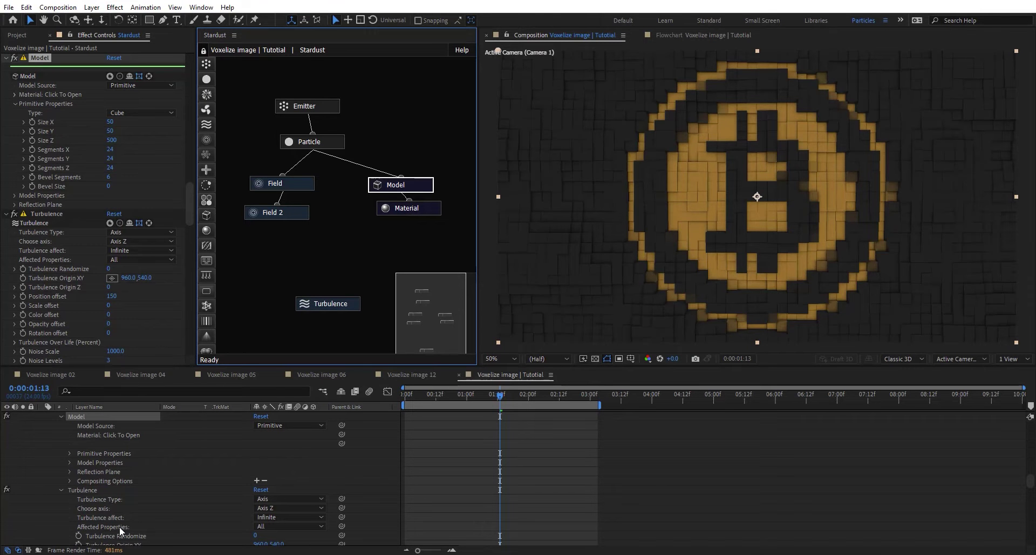
Try a blue-violet Fill color on White Solid 1 in Texture 1 and view it in the Voxelize image | Tutorial composition.
scroll(119, 525, "down", 15)
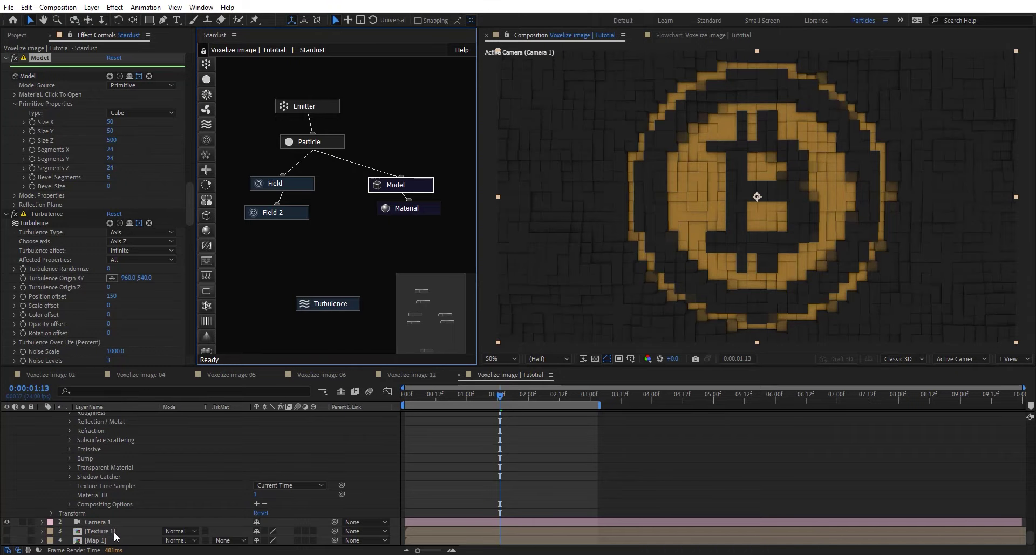
double_click(115, 531)
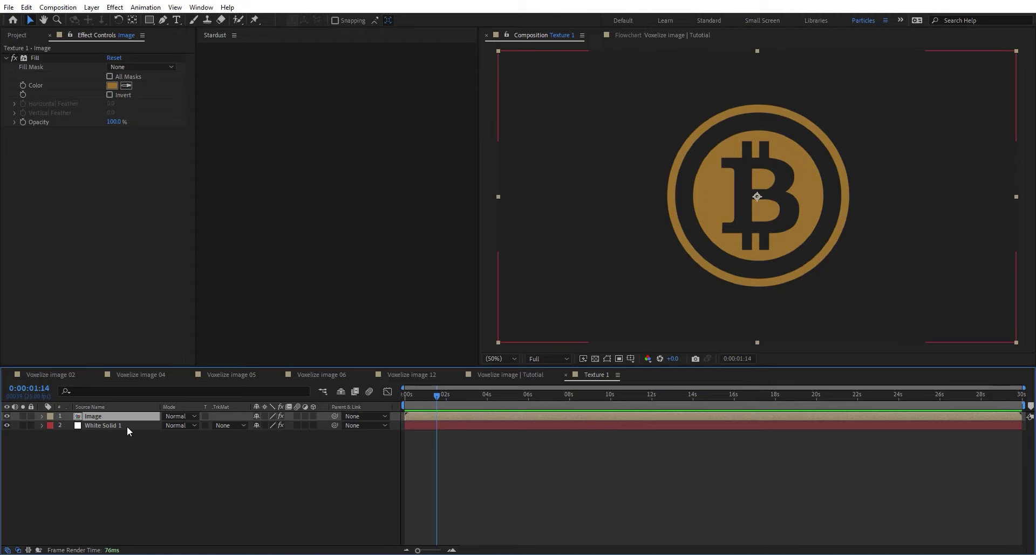
left_click(127, 425)
left_click(114, 84)
left_click(446, 286)
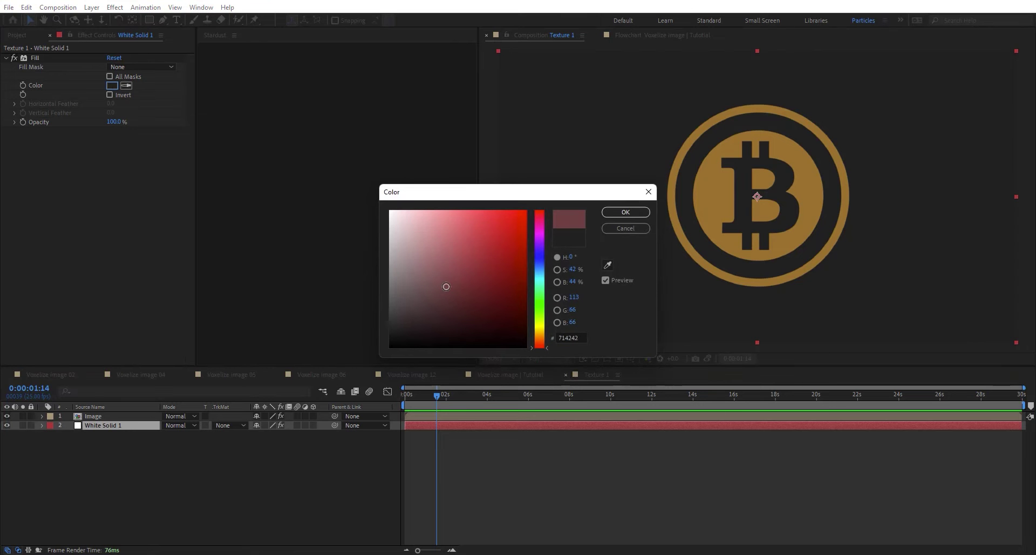
left_click_drag(517, 291, 537, 324)
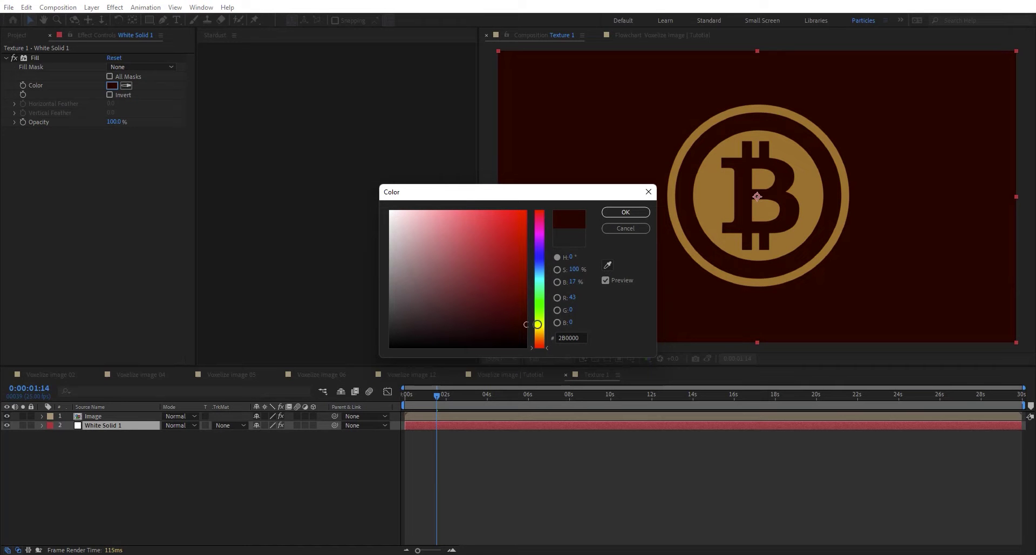
left_click_drag(542, 267, 492, 237)
left_click(635, 217)
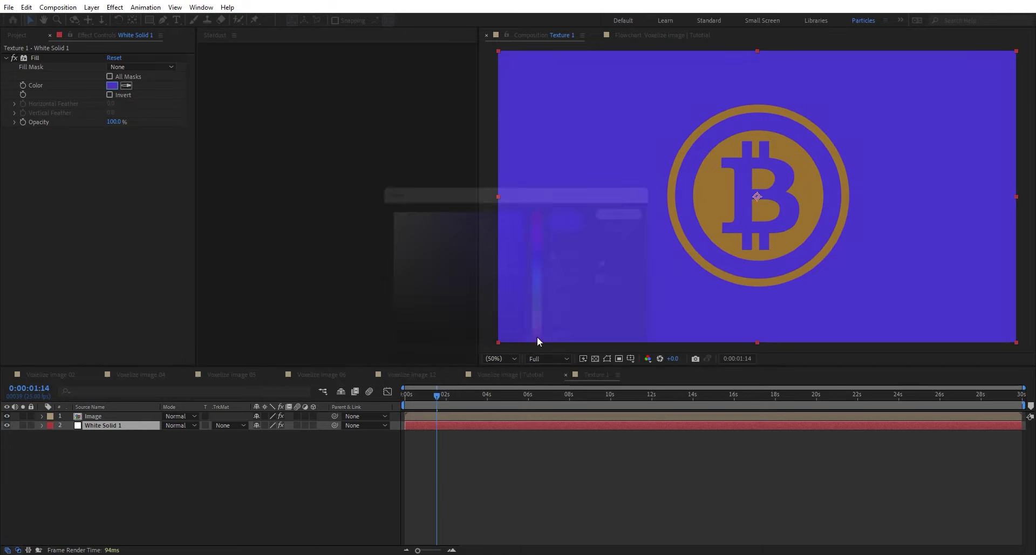
left_click(532, 376)
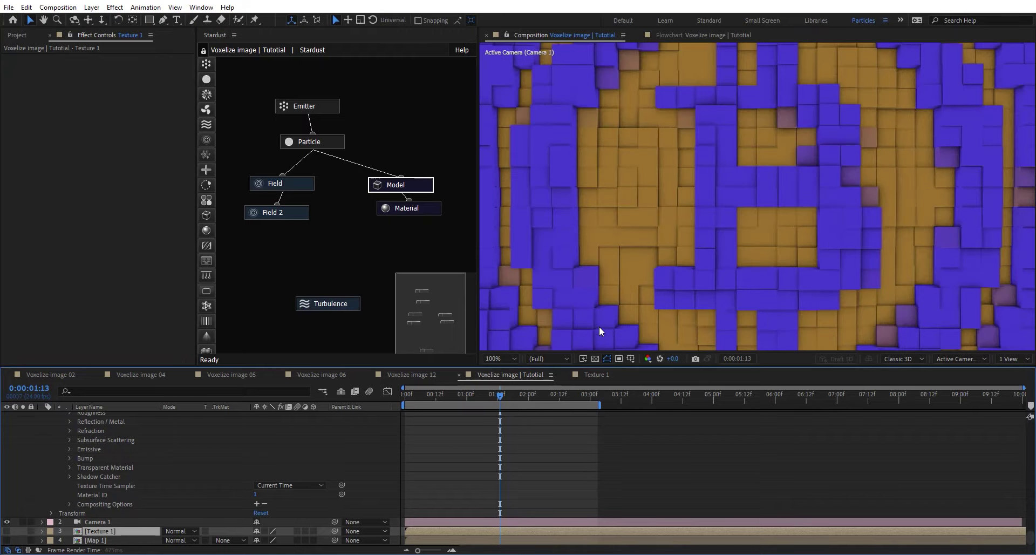
Undo White Solid 1's Fill color change and close the Texture 1 composition.
left_click(597, 374)
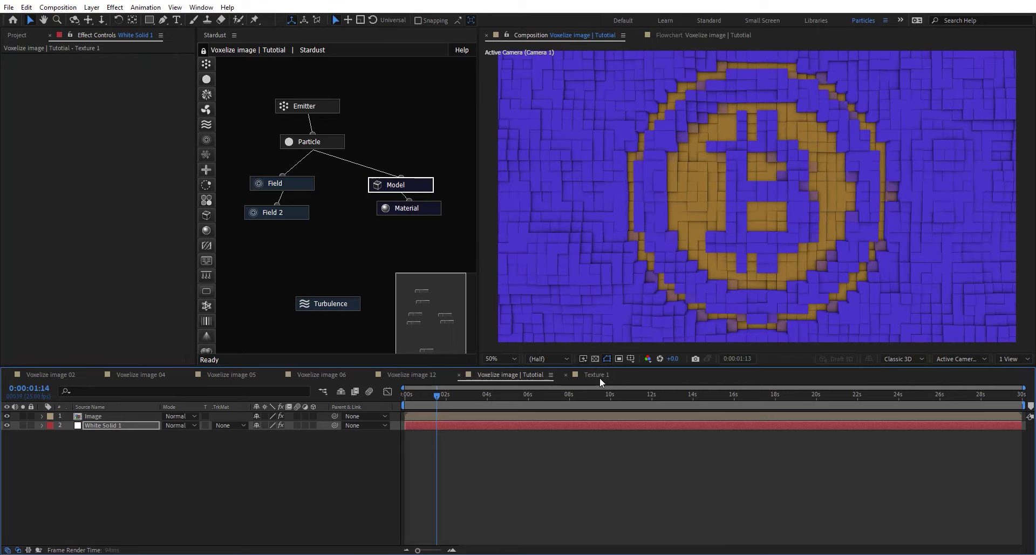
key("ctrl+z")
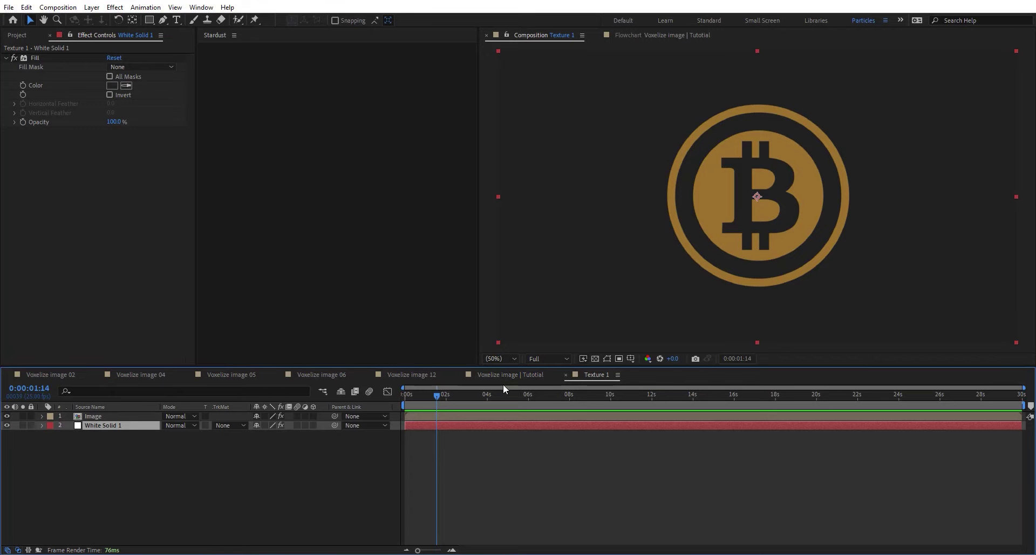
left_click(565, 374)
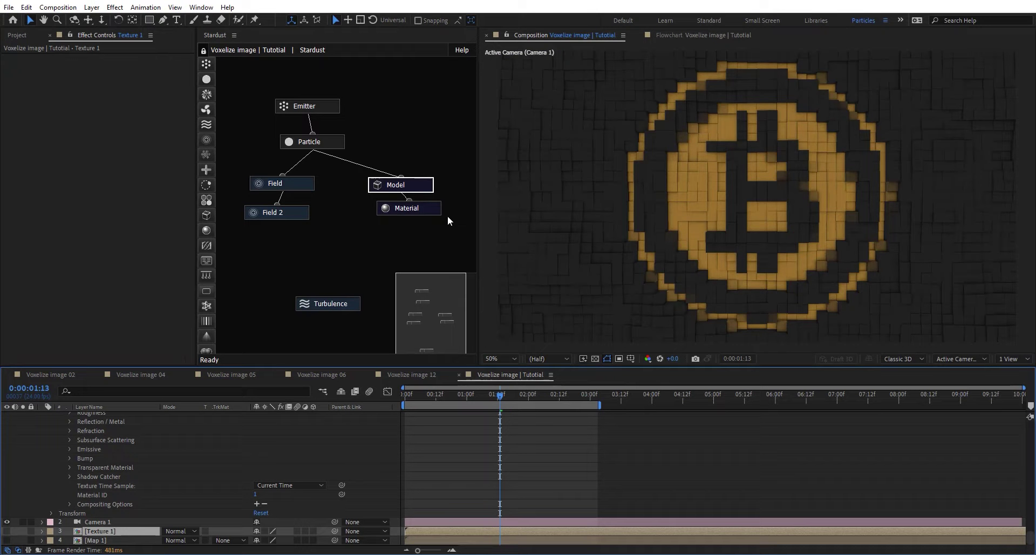
Set the Model node's cube Bevel Segments to 10 and Bevel Size to 4.
left_click(429, 209)
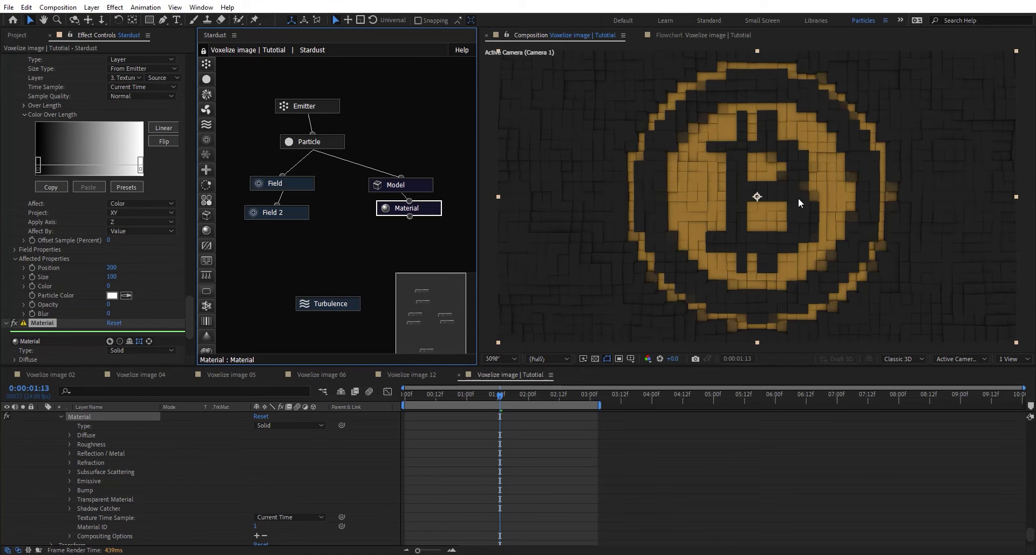
key("period")
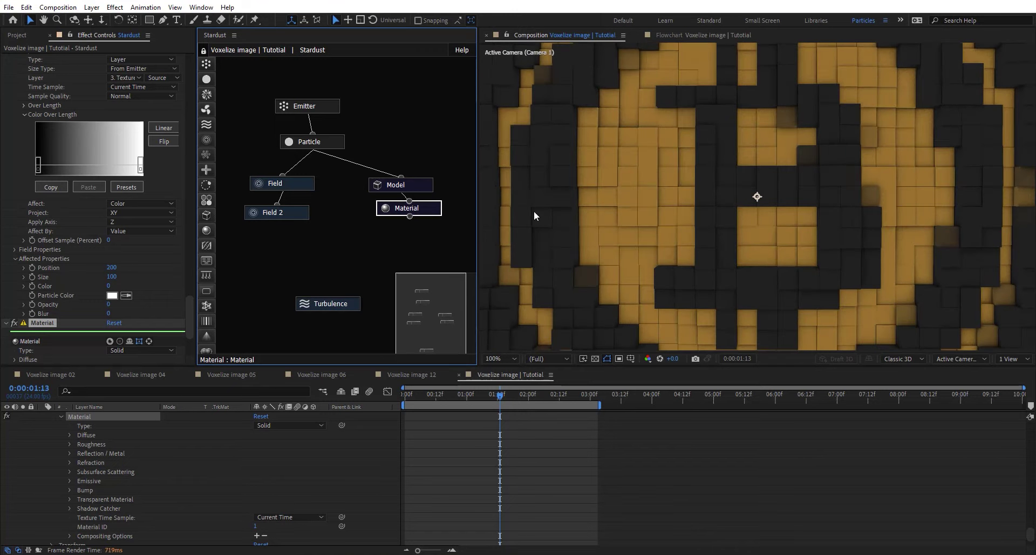
left_click(410, 184)
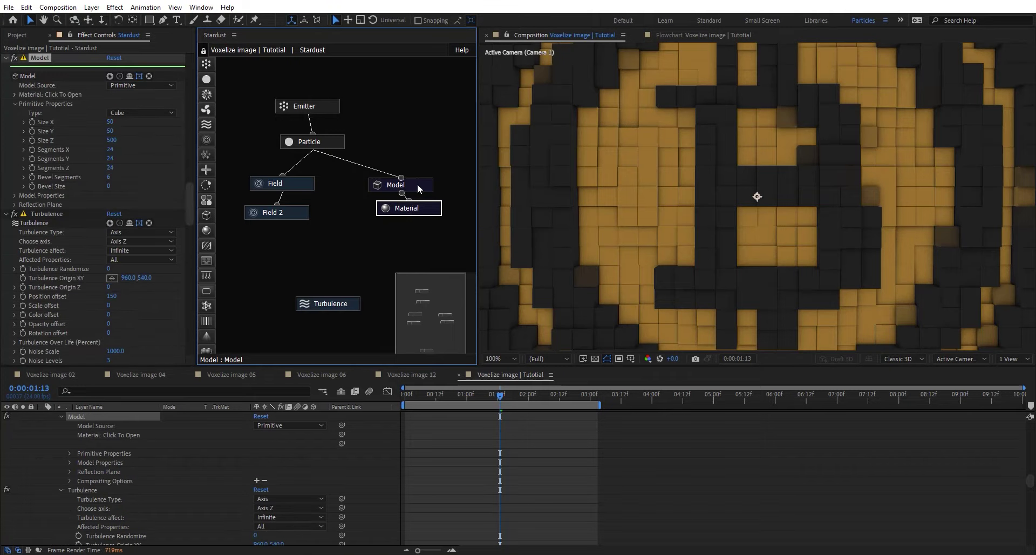
left_click(109, 177)
type("10")
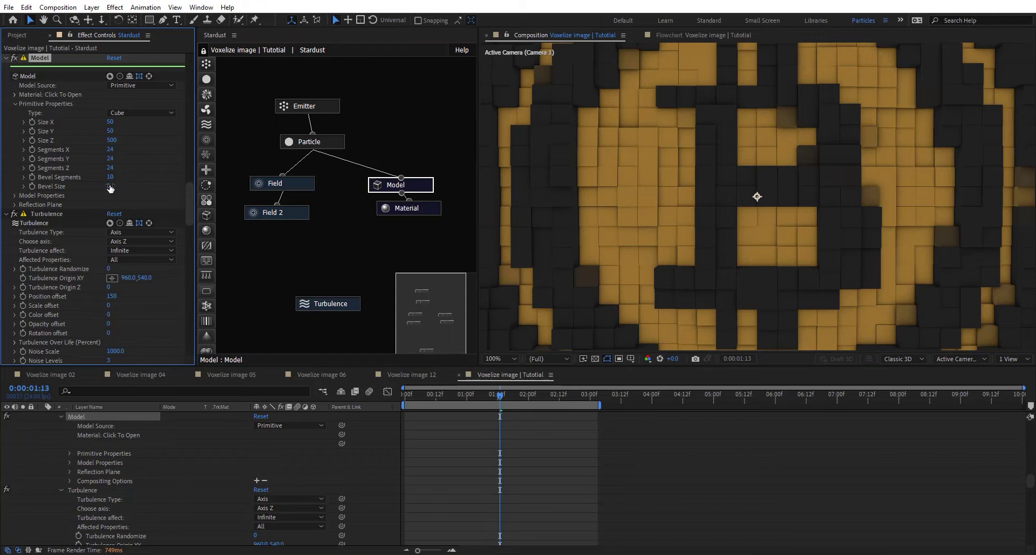
left_click(110, 186)
key("Return")
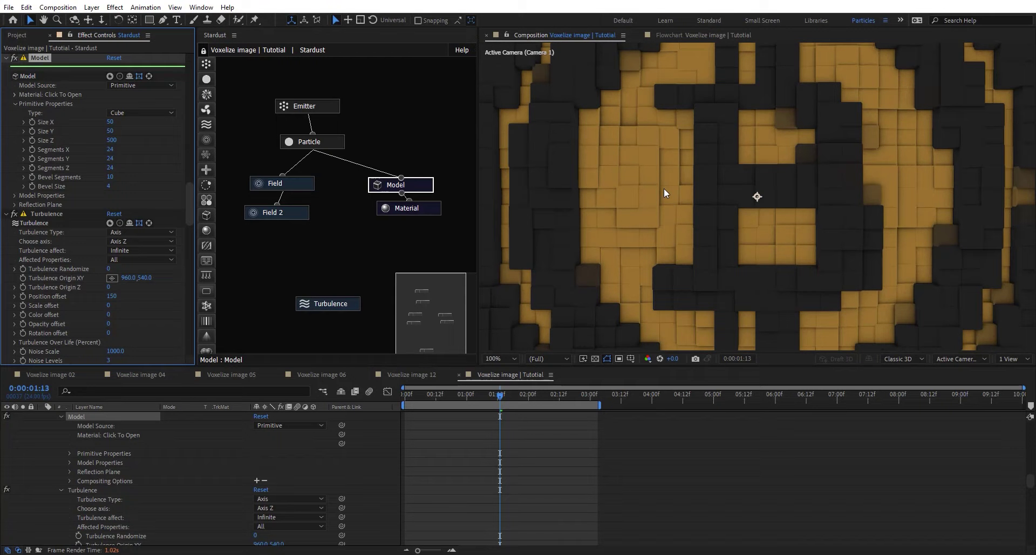
Set the Emitter node's Grid X to 71 and Grid Y to 40.
left_click(303, 106)
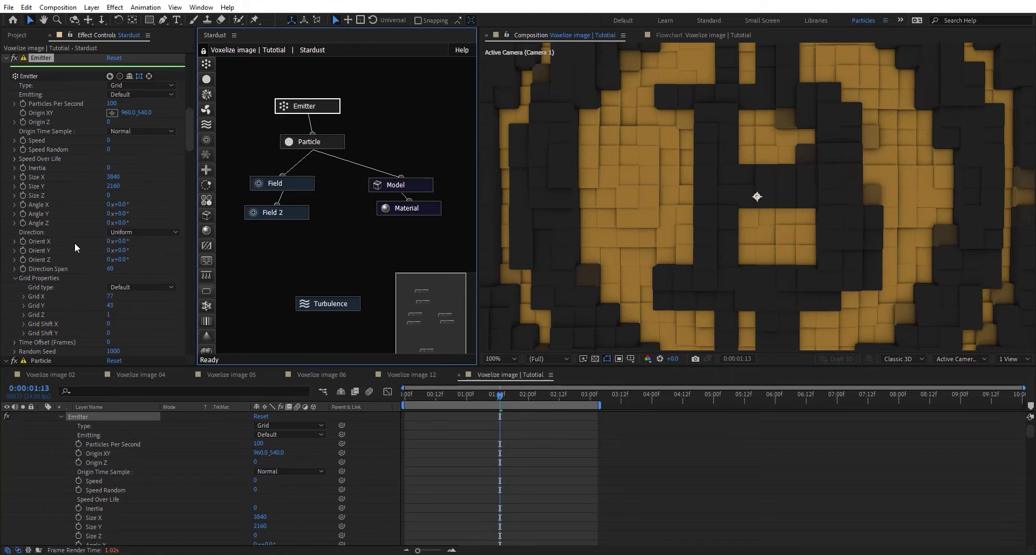
scroll(75, 242, "down", 2)
left_click(110, 249)
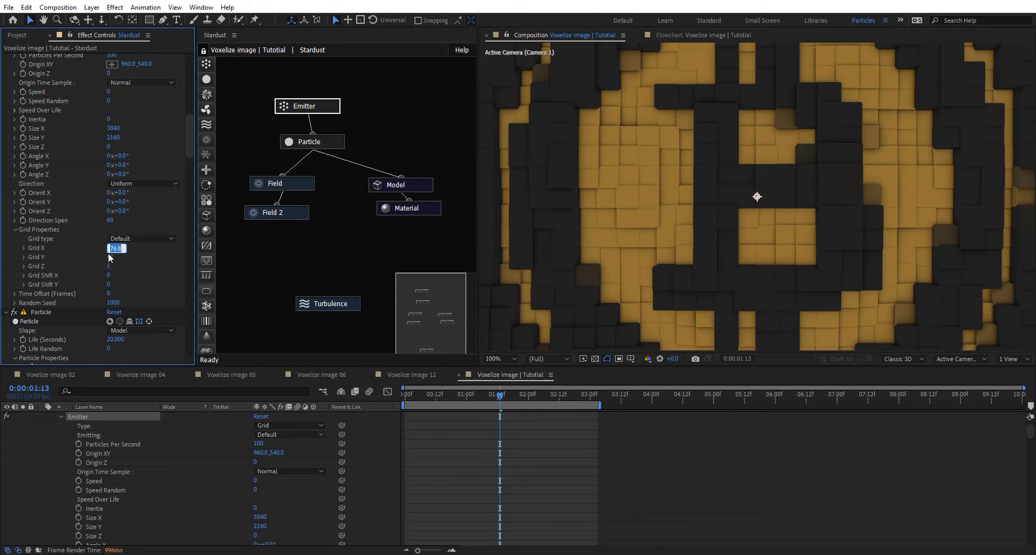
type("71")
key("Return")
left_click(110, 257)
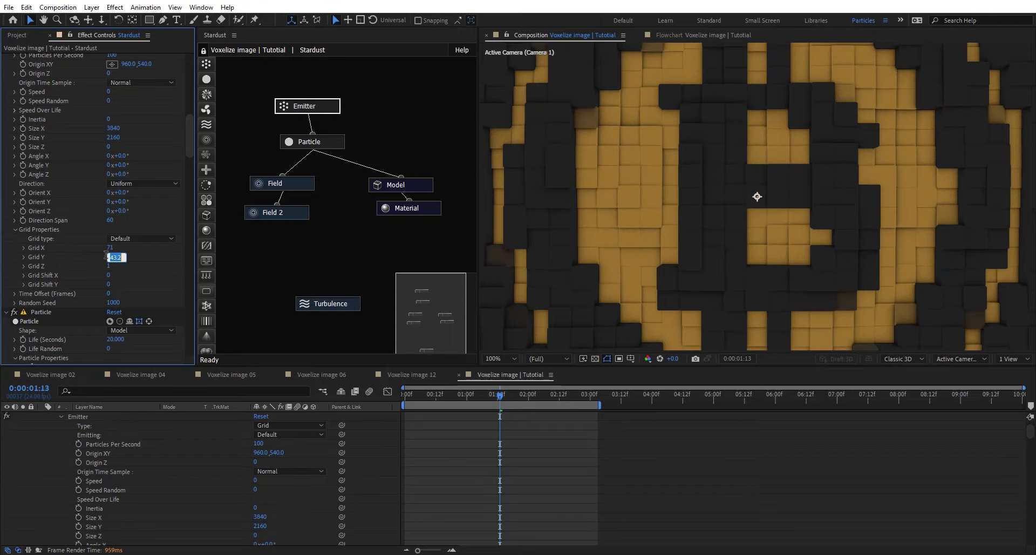
type("40")
key("Return")
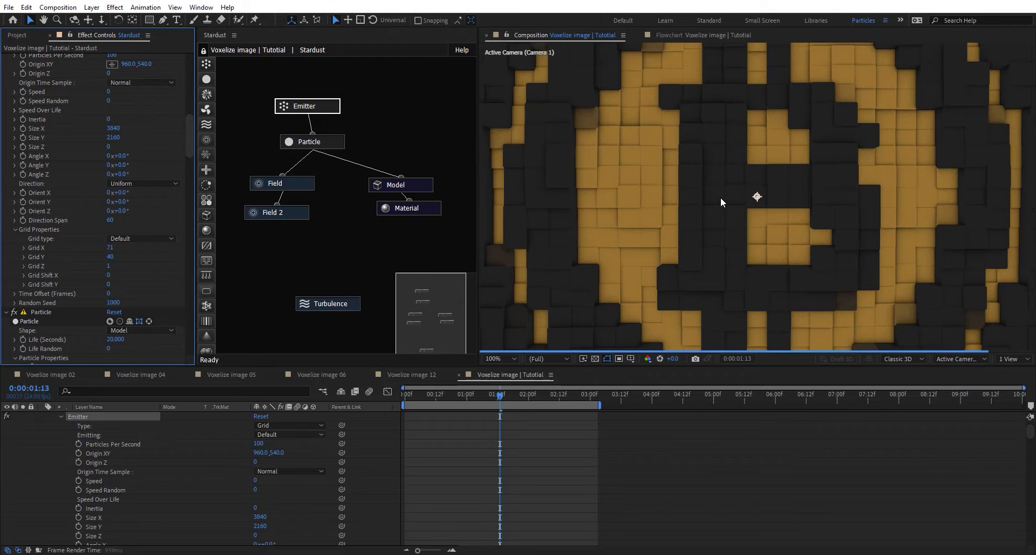
scroll(729, 188, "down", 2)
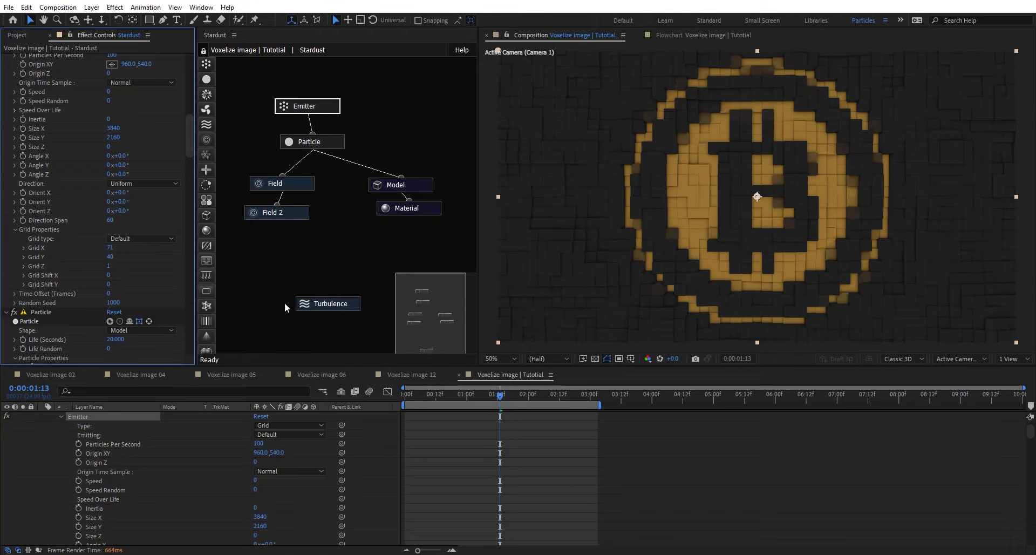
Preview the glossiness, height and reflection images in the Gold Textures folder for use in the Material node.
left_click(426, 204)
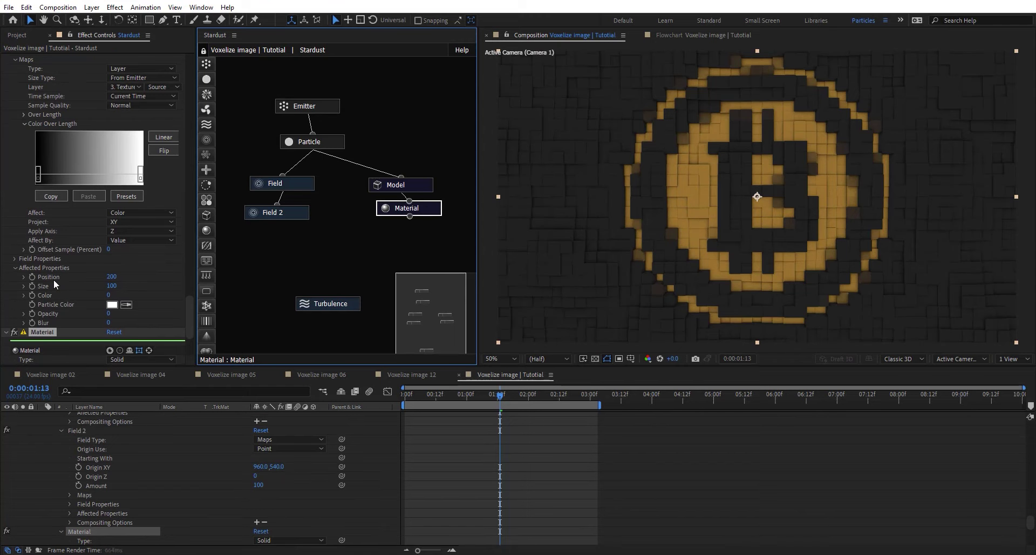
scroll(54, 279, "down", 5)
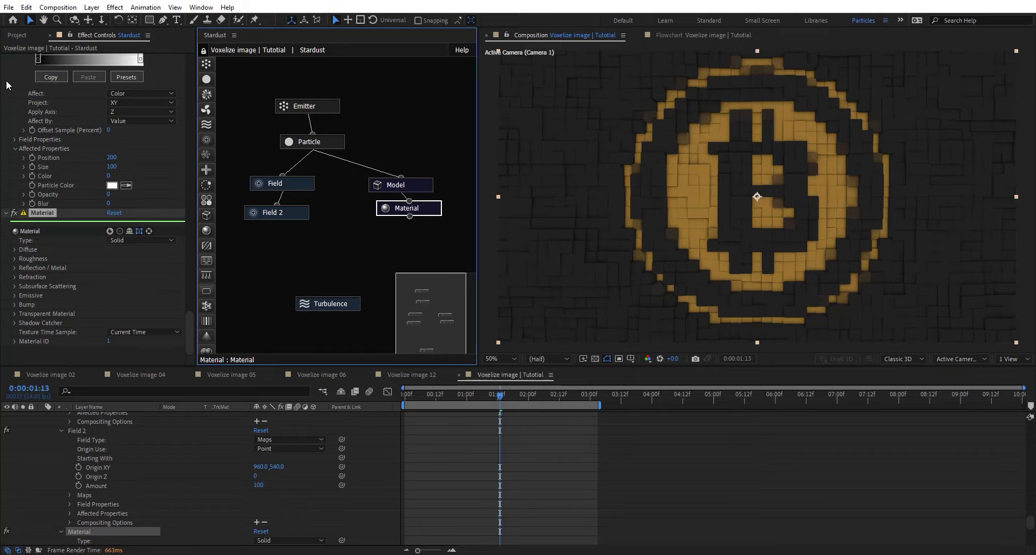
left_click(17, 35)
left_click(77, 204)
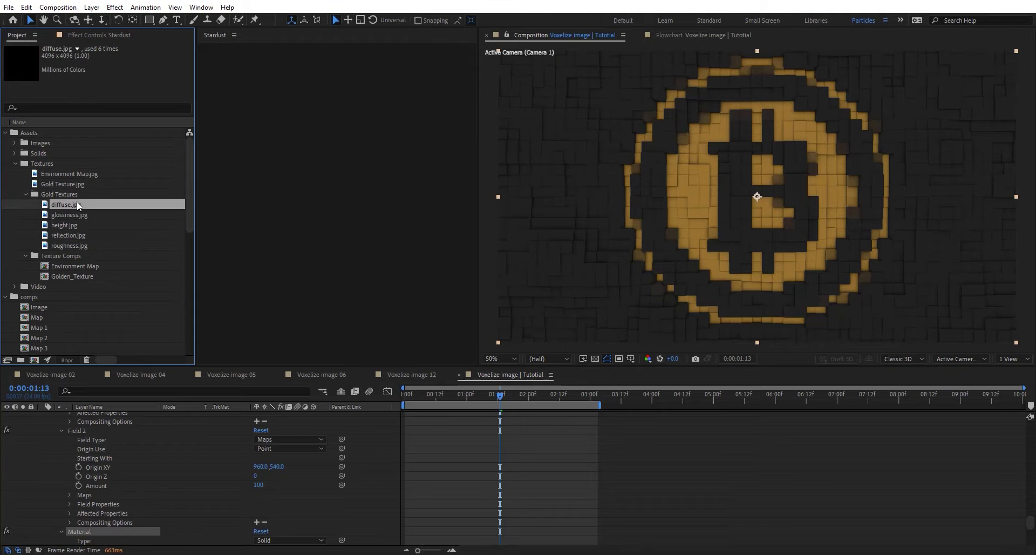
double_click(76, 214)
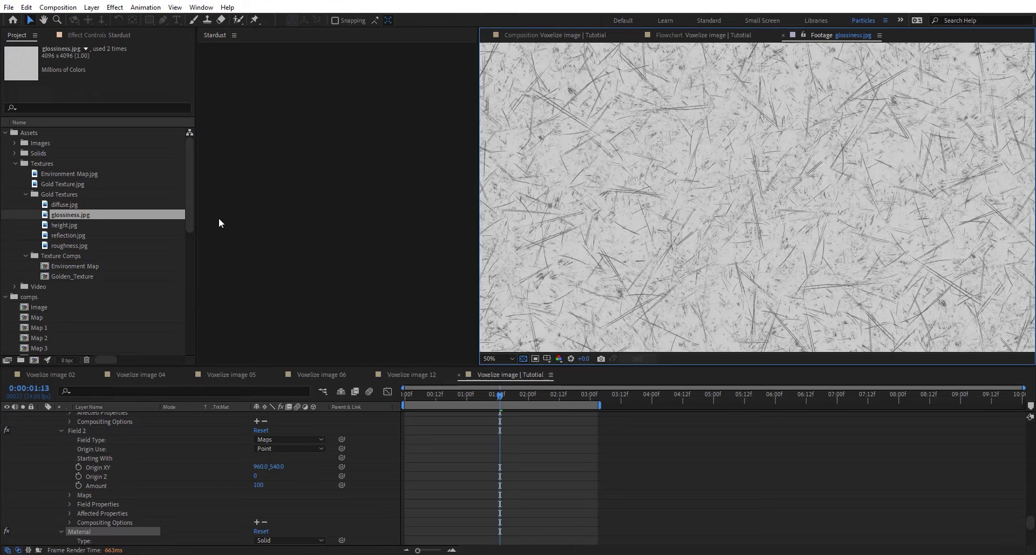
double_click(72, 224)
double_click(95, 234)
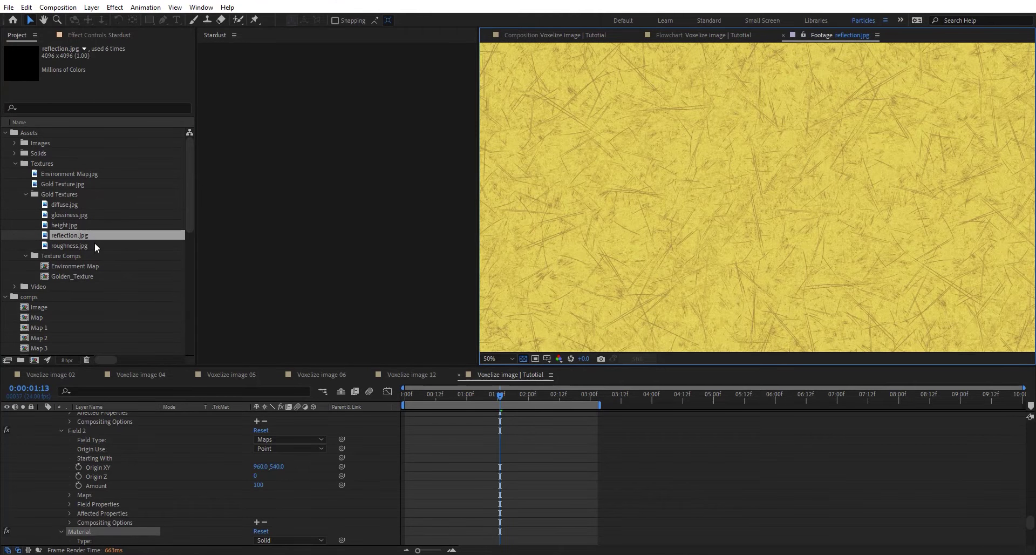
Add glossiness.jpg, height.jpg, reflection.jpg and roughness.jpg from Gold Textures to the Voxelize image | Tutorial composition.
left_click(95, 245)
left_click(76, 217, "shift")
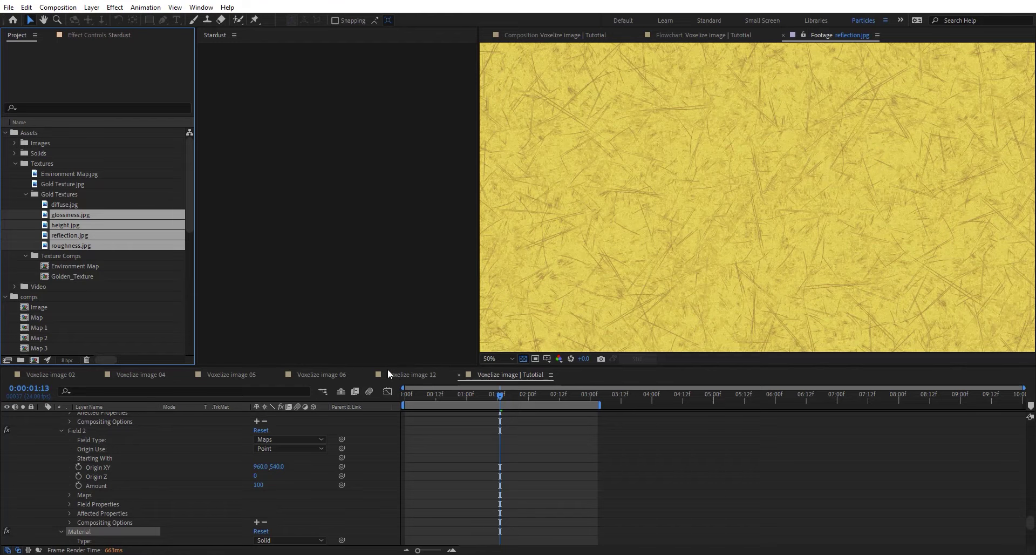
left_click(407, 374)
left_click(506, 374)
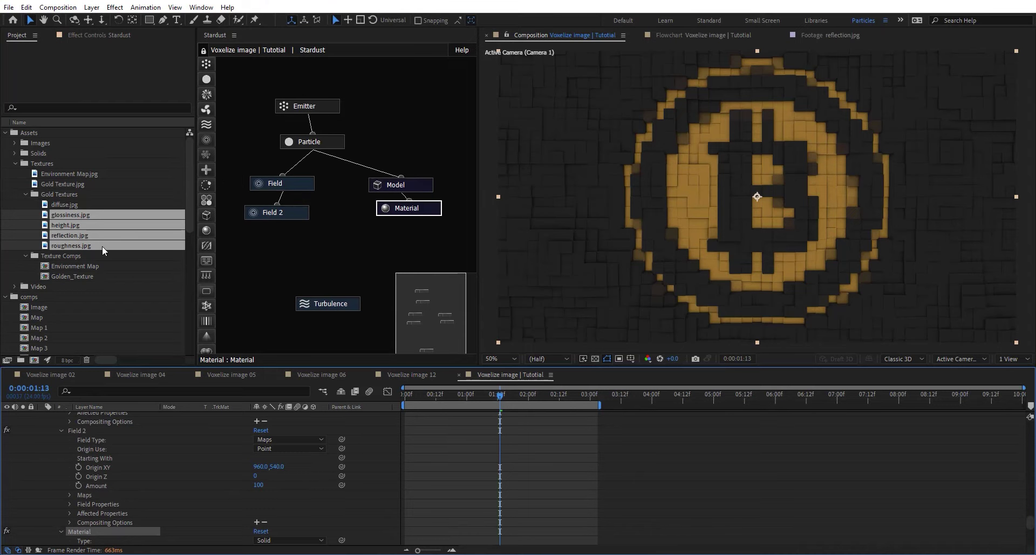
left_click_drag(102, 245, 137, 464)
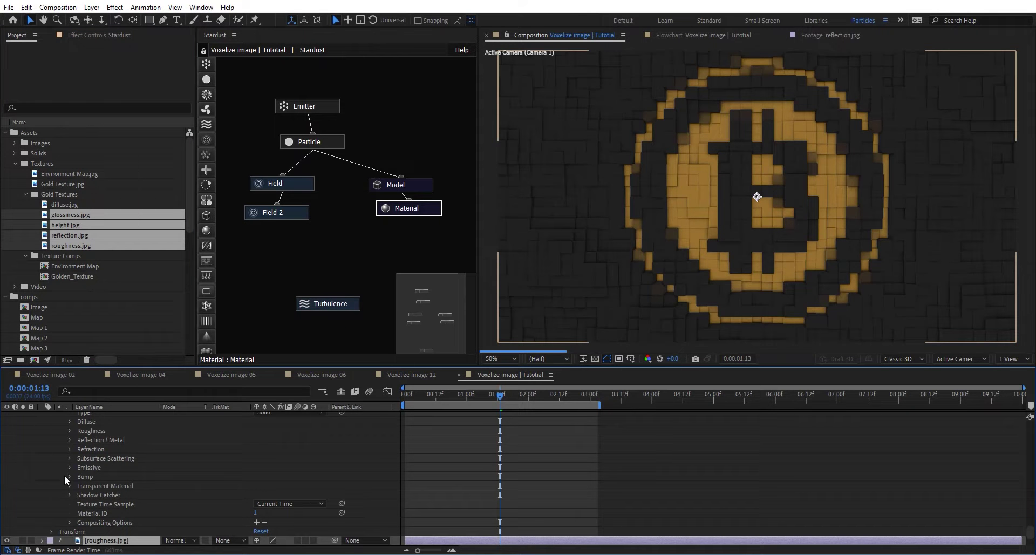
Hide the four gold texture layers and place them directly beneath Camera 1 in the layer order.
scroll(28, 505, "down", 2)
left_click_drag(13, 487, 12, 513)
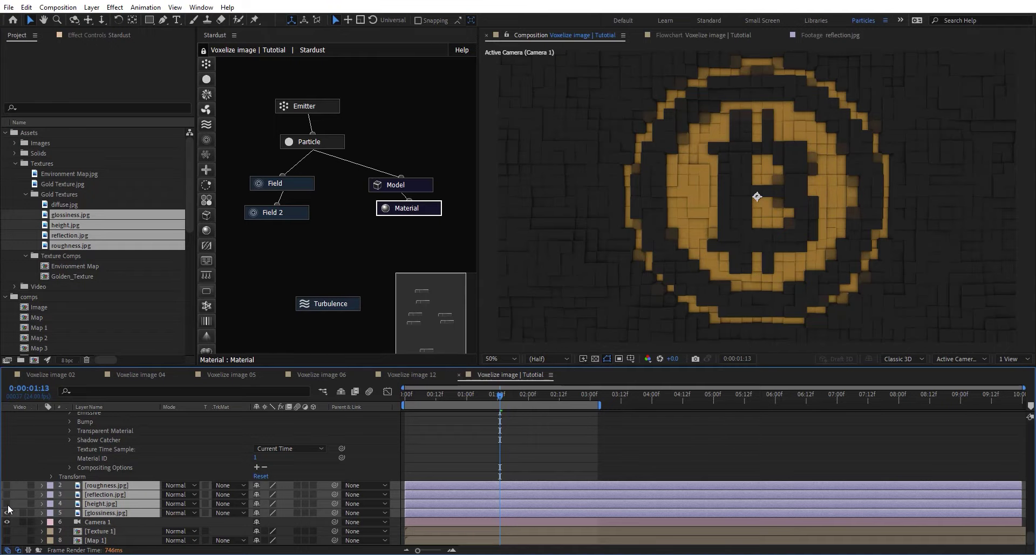
left_click_drag(99, 515, 110, 526)
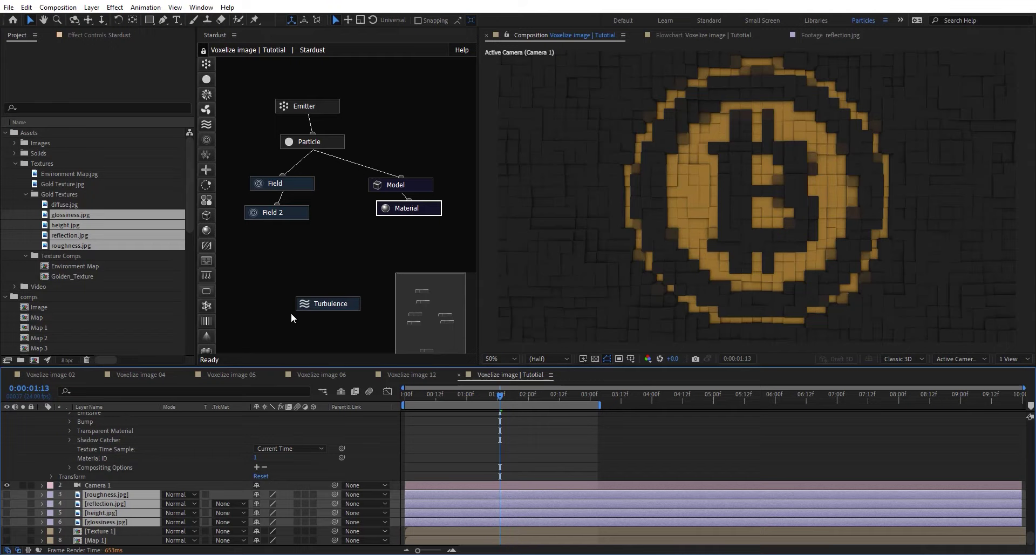
Assign glossiness.jpg as the Material node's Roughness Texture.
left_click(408, 207)
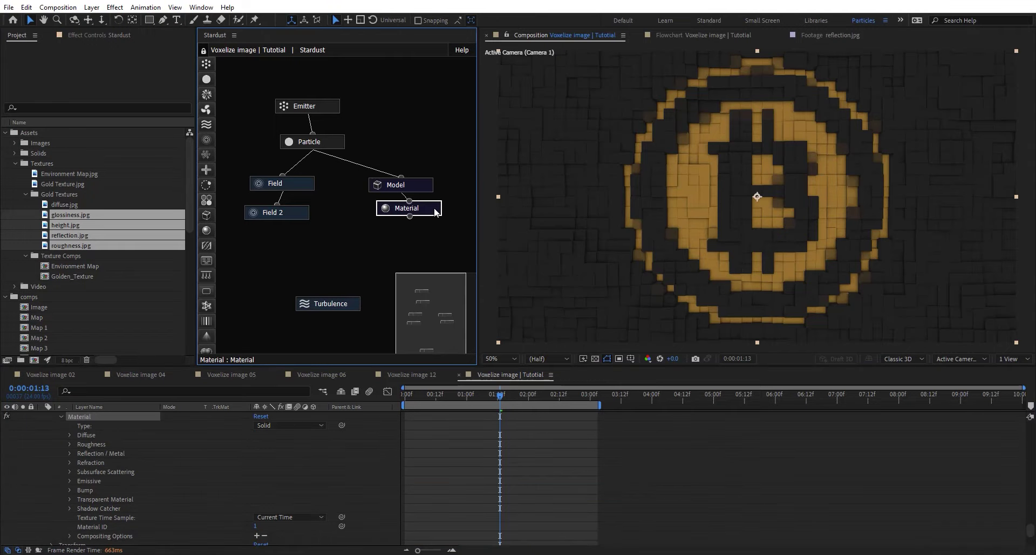
left_click(123, 32)
scroll(43, 299, "down", 4)
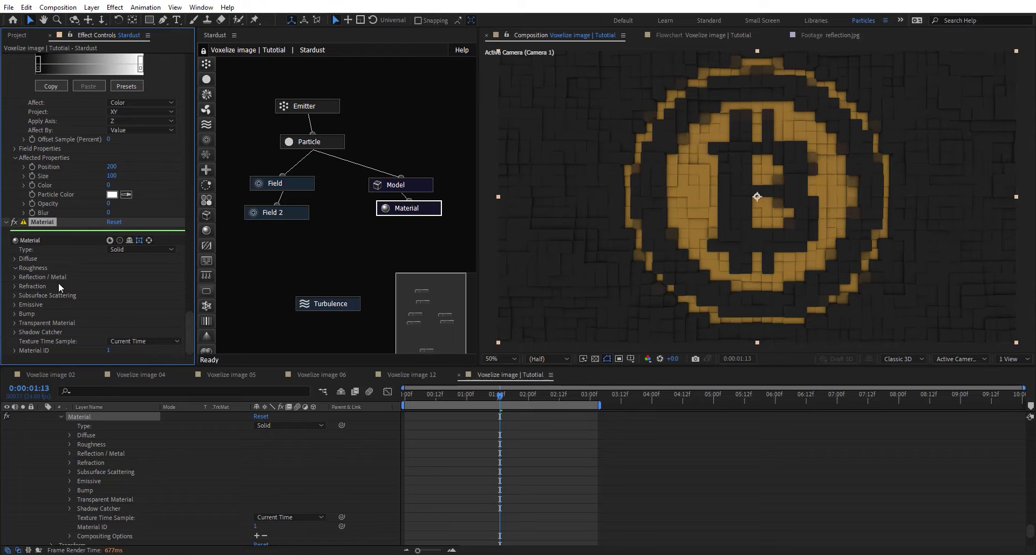
left_click(15, 268)
left_click(125, 286)
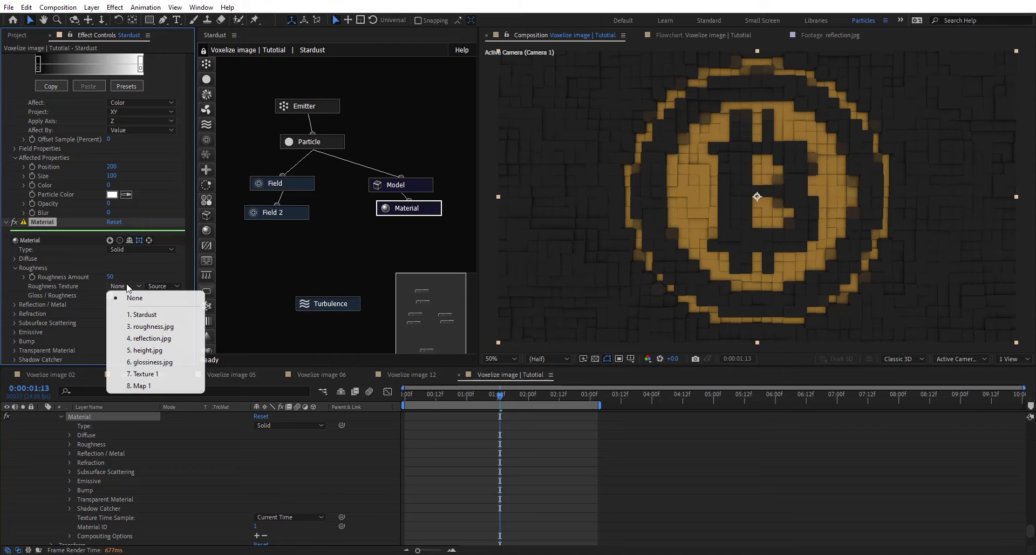
left_click(158, 362)
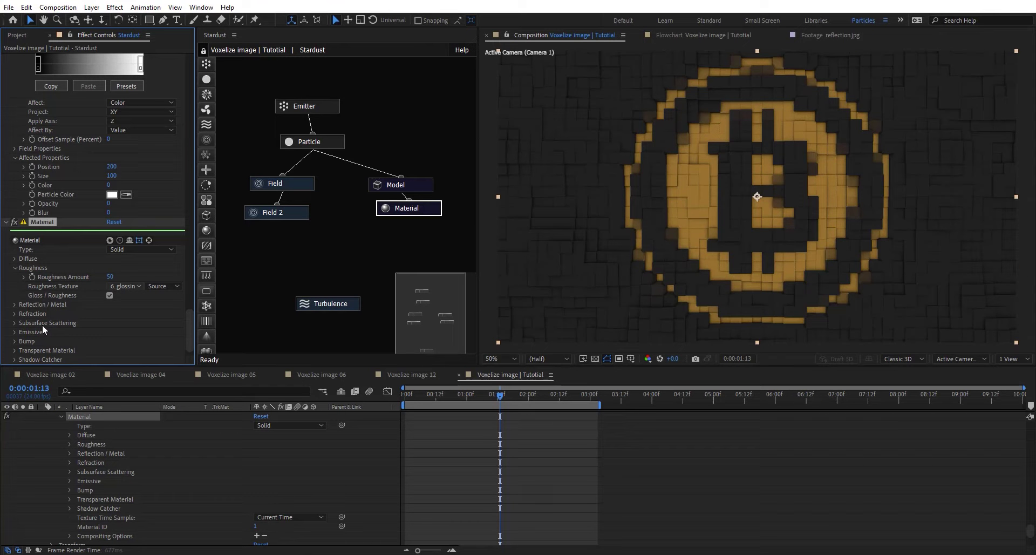
Assign height.jpg as the Material node's Bump Texture and set the Bump Amount to 100.
left_click(14, 341)
scroll(85, 316, "down", 2)
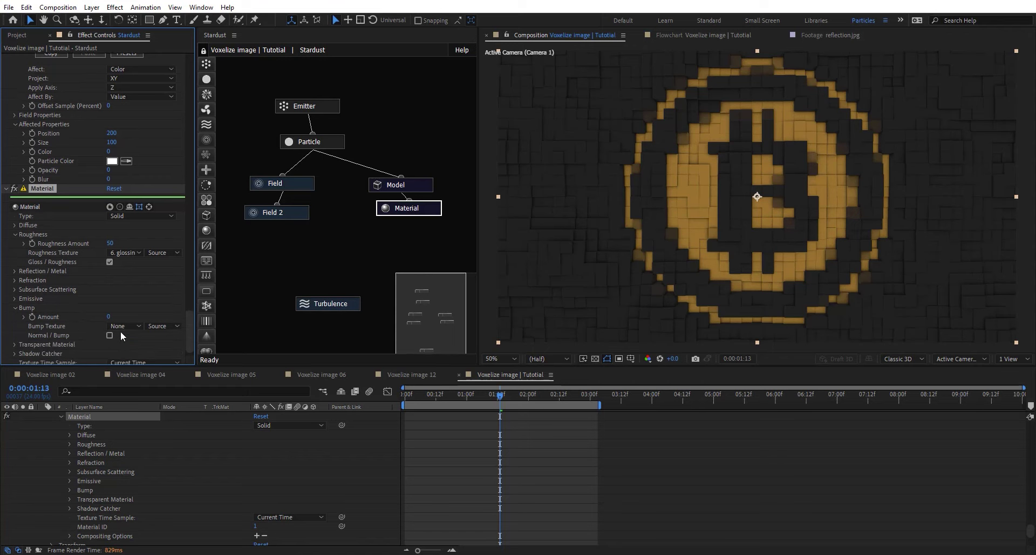
left_click(121, 326)
left_click(135, 400)
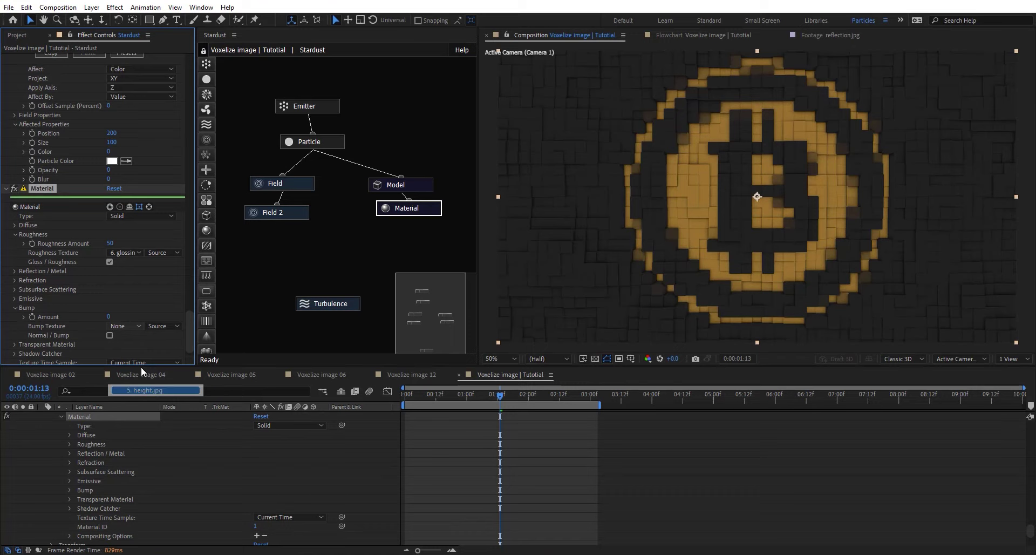
left_click(110, 317)
key("Return")
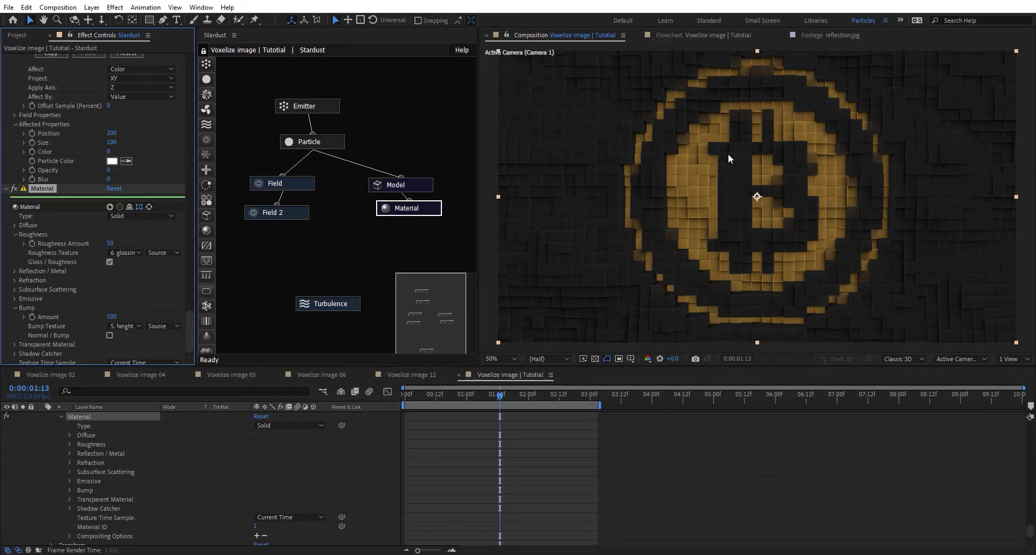
Try a Bump Amount of 261 on the Material, inspect the cubes up close, and restore it to 100.
left_click_drag(114, 319, 214, 306)
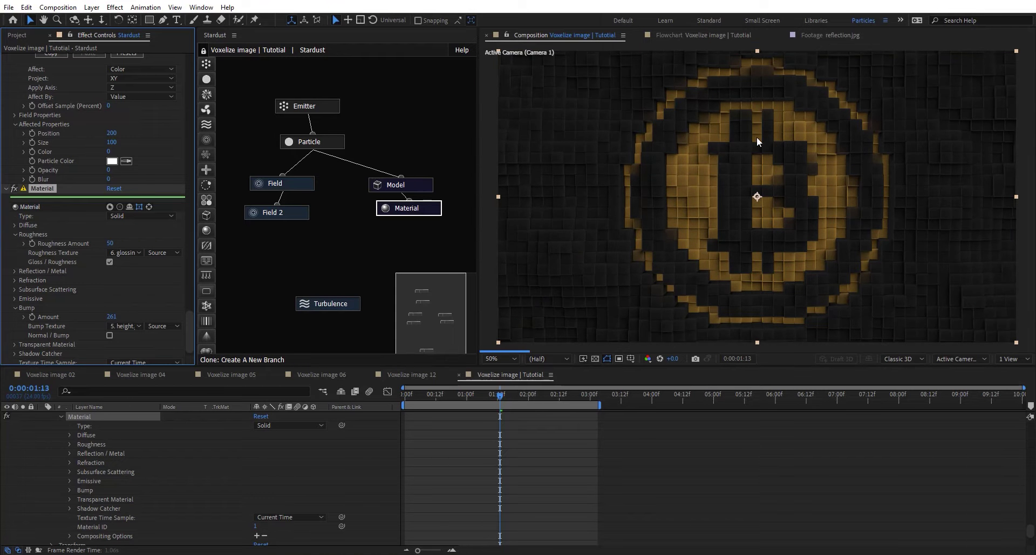
key("period")
key("period")
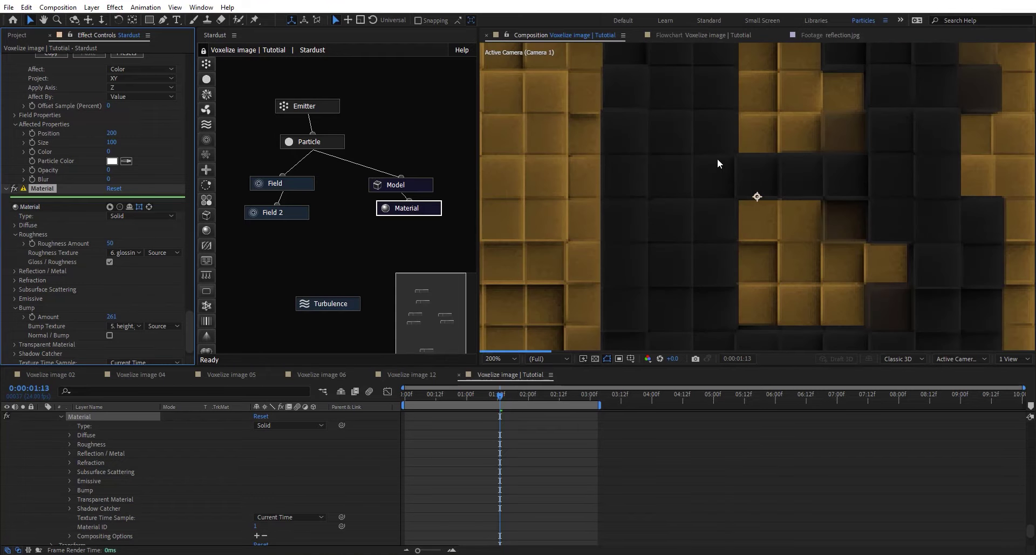
left_click(111, 317)
type("100")
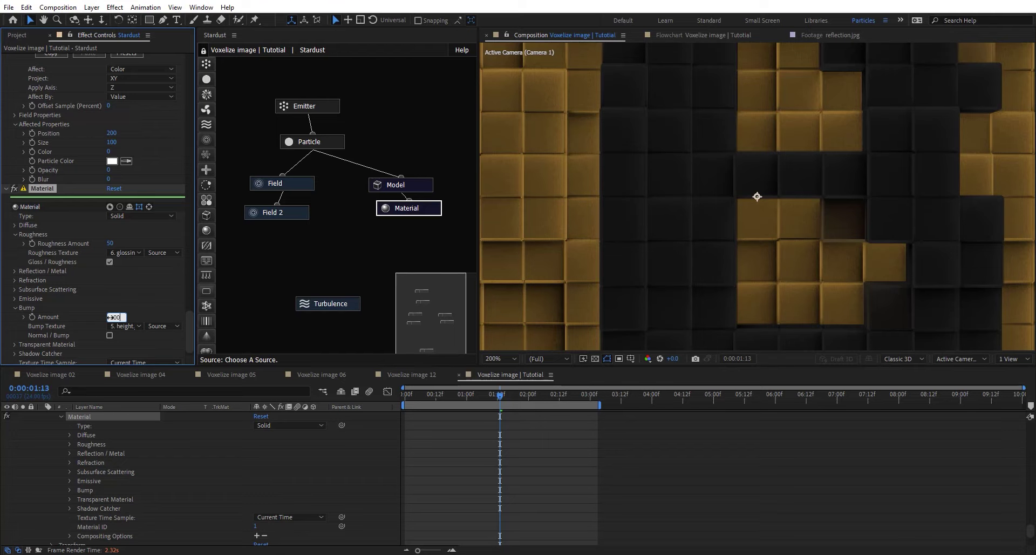
key("Return")
Assign reflection.jpg as the Material's Reflection Texture and set both the Reflections Amount and Specular Amount to 500.
left_click(24, 270)
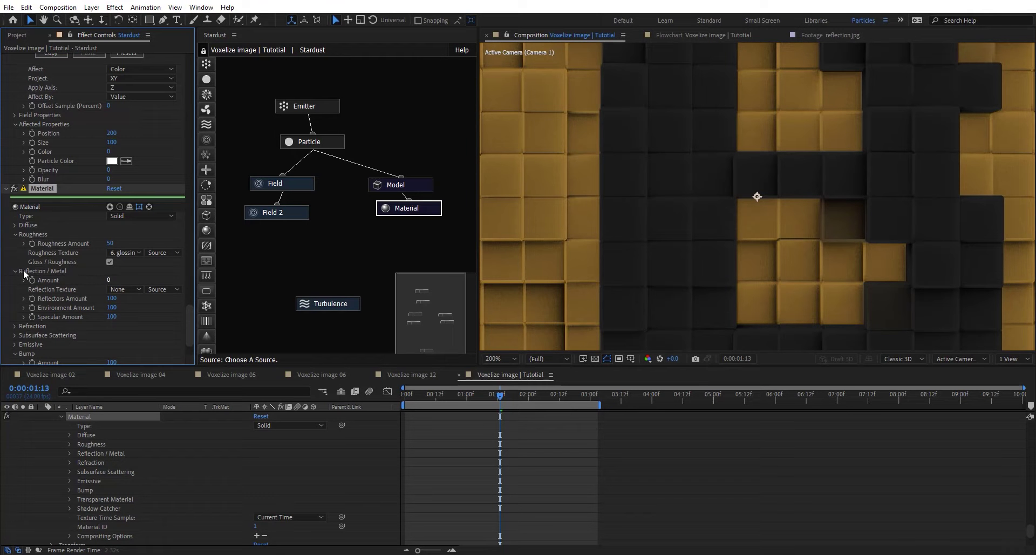
left_click(119, 292)
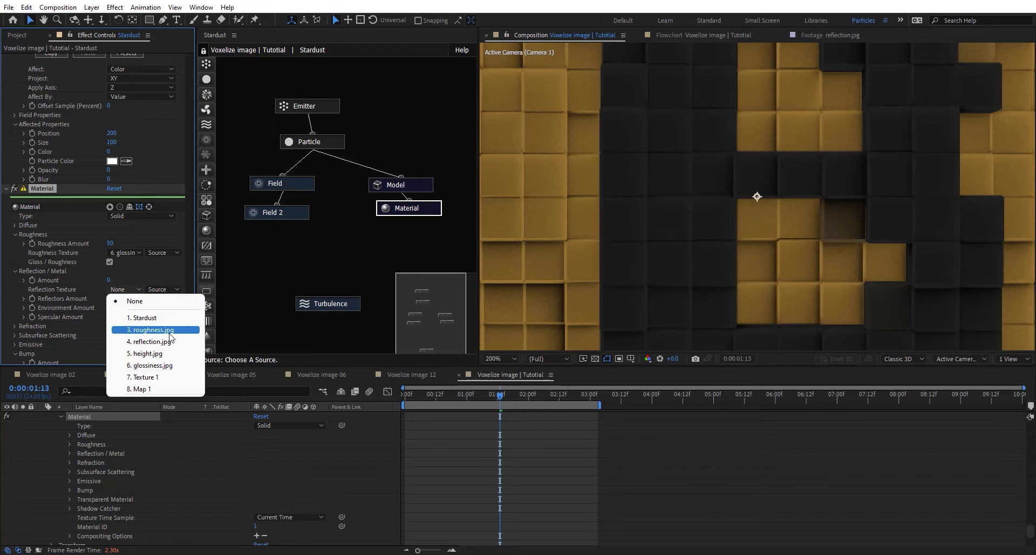
left_click(112, 301)
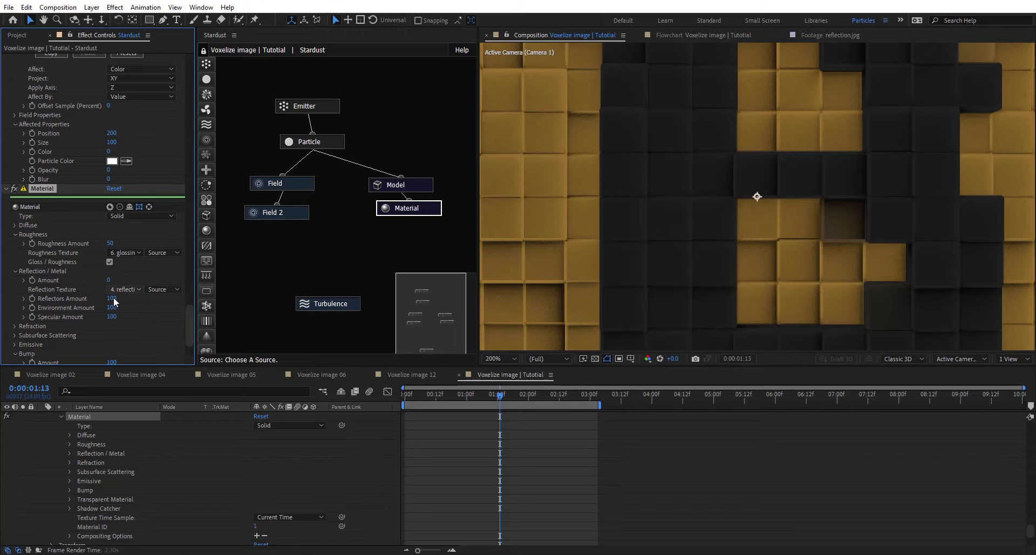
left_click(112, 298)
type("500")
left_click(114, 318)
type("500")
left_click(543, 276)
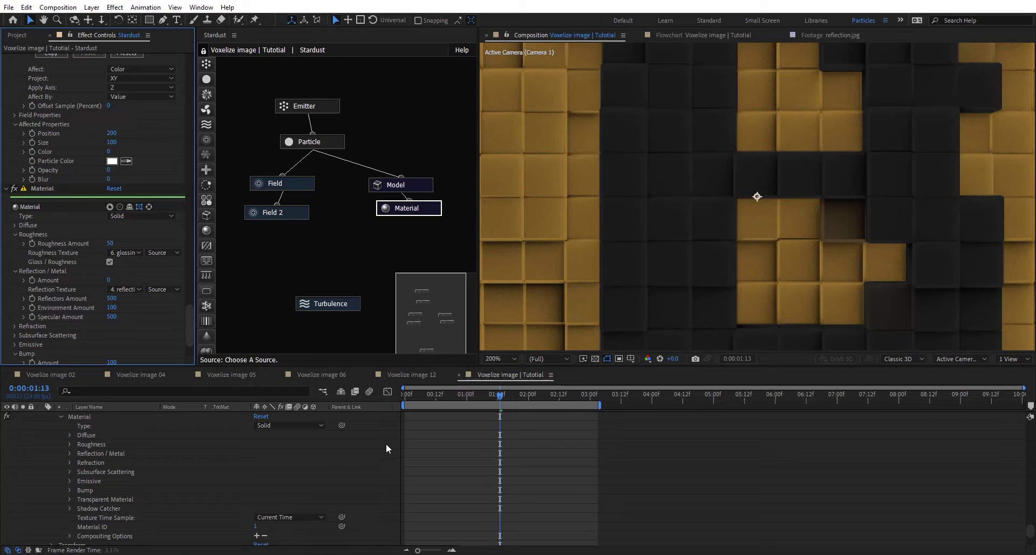
Add a white point light at 100% intensity with no falloff or shadows to the composition.
key("ctrl+alt+shift+l")
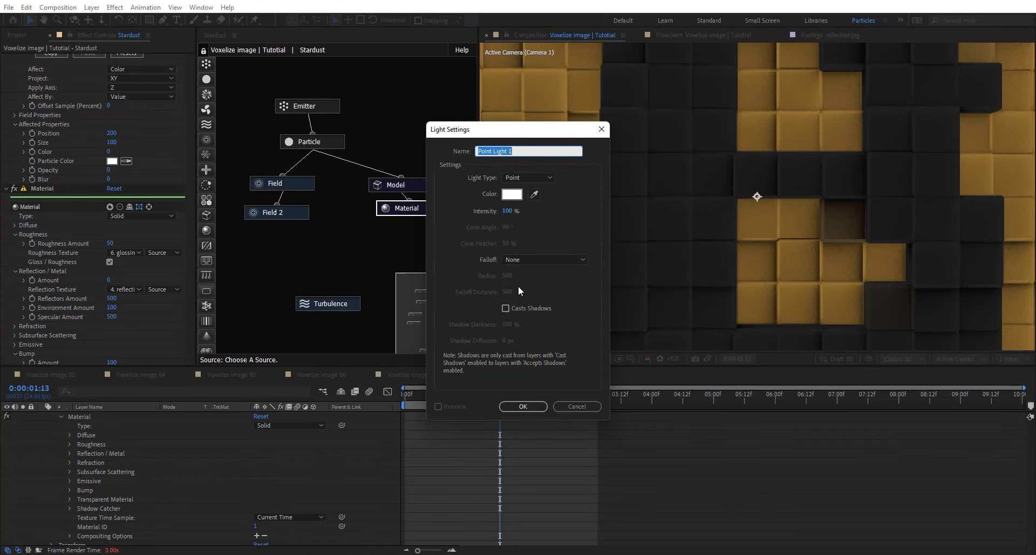
left_click(523, 406)
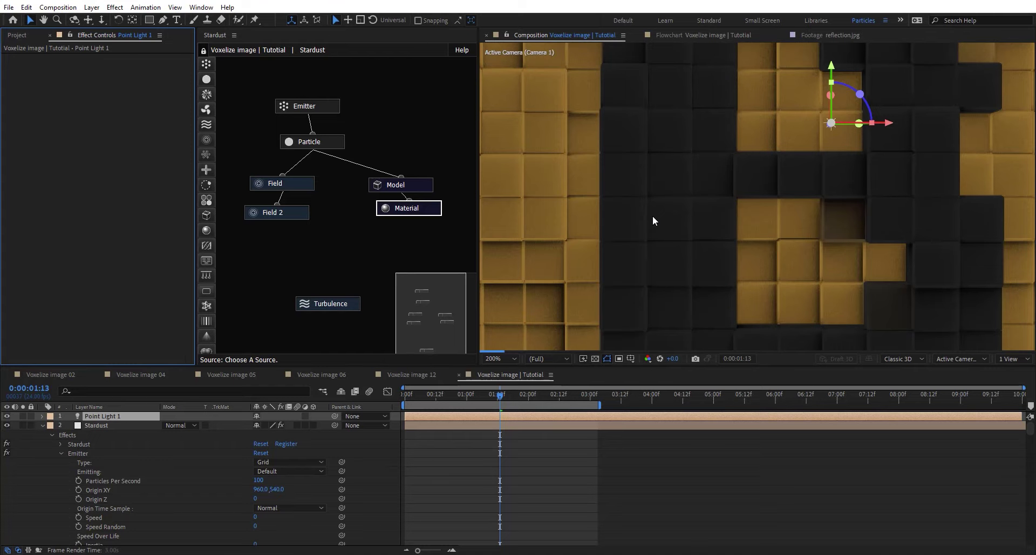
scroll(652, 215, "down", 2)
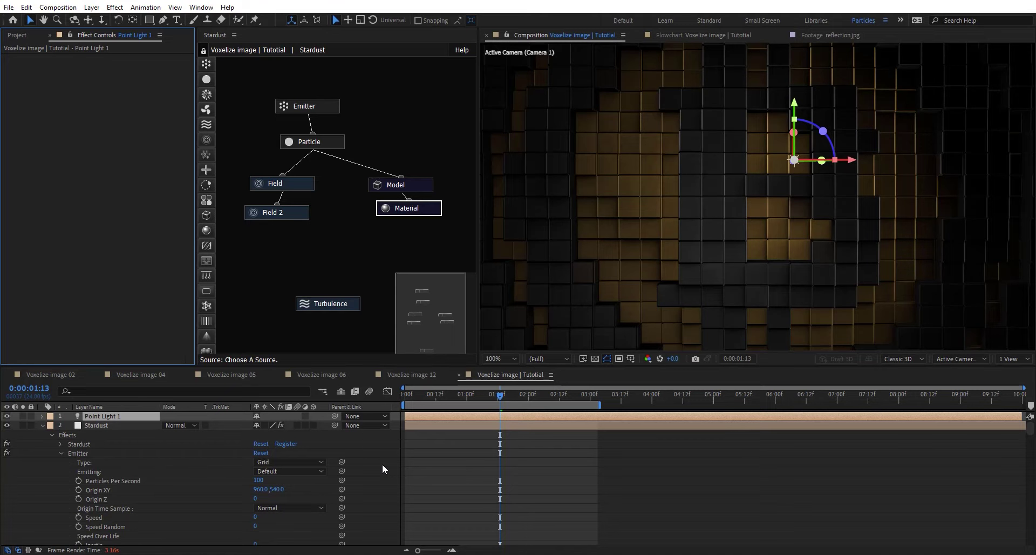
Add a white ambient light to the composition.
key("ctrl+alt+shift+l")
left_click(529, 178)
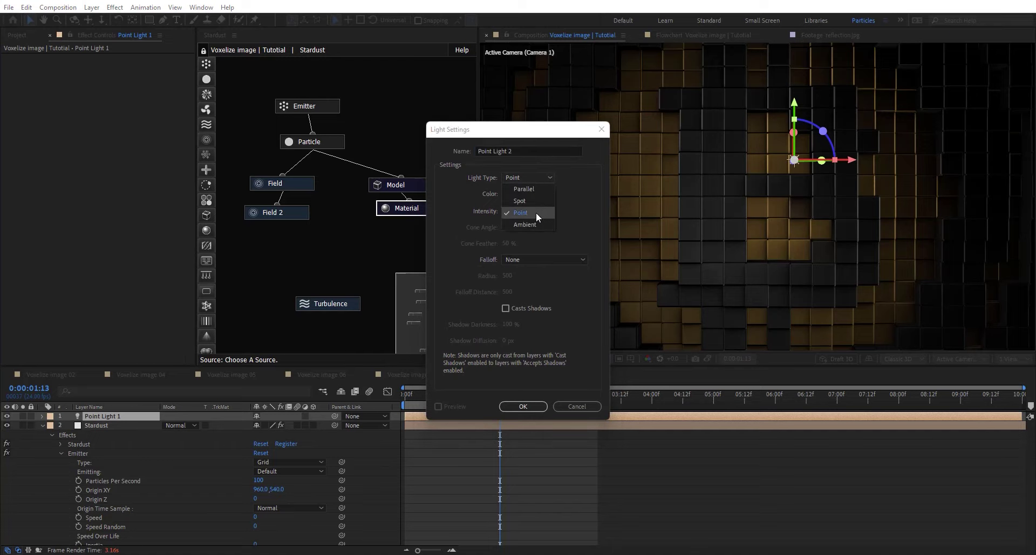
left_click(534, 223)
left_click(510, 212)
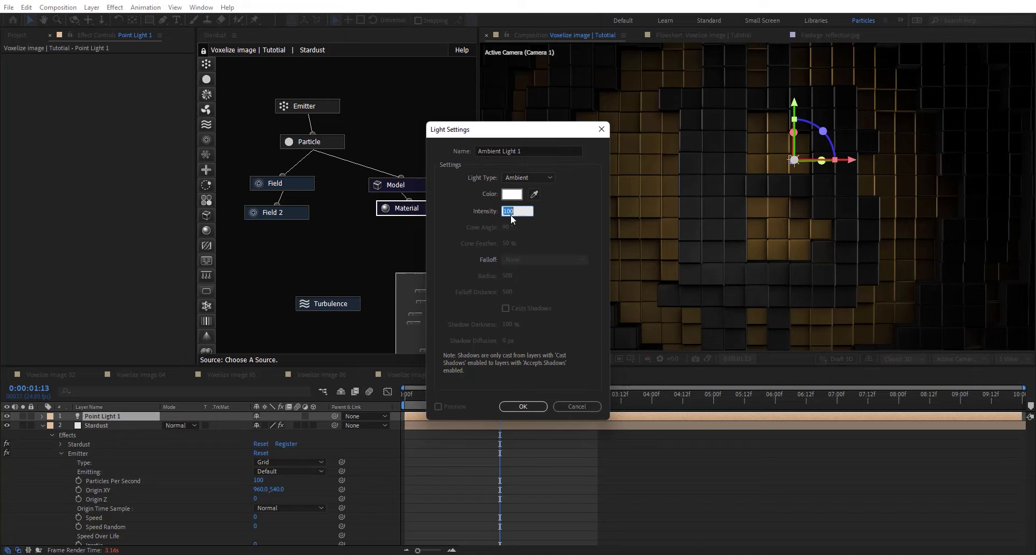
key("Return")
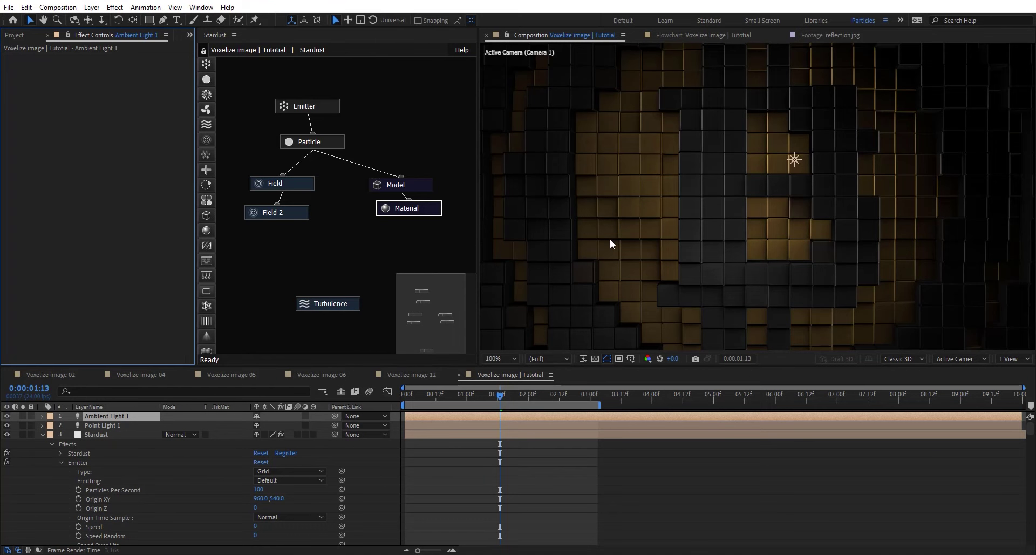
Examine the lighting on the cubes at closer and wider zoom levels.
key("comma")
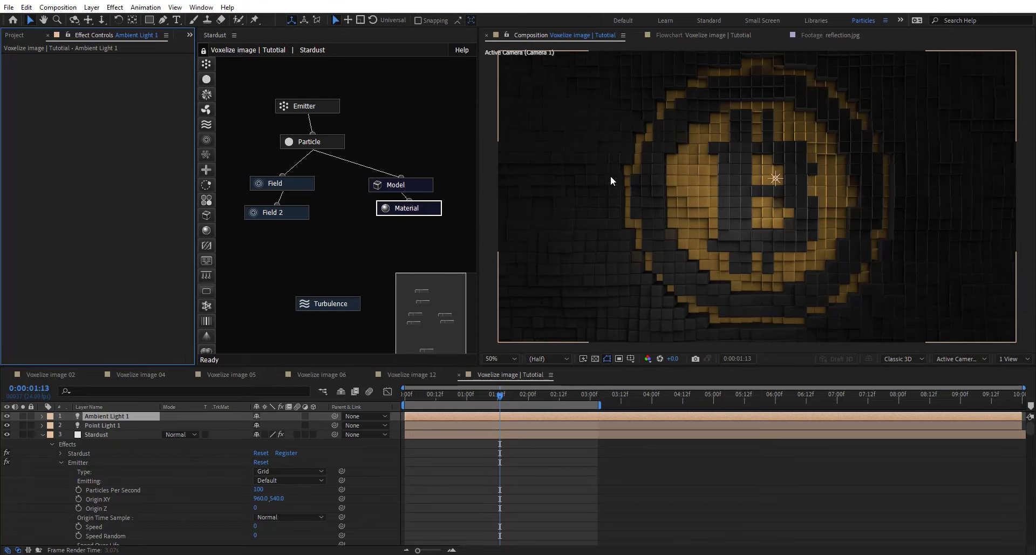
key("period")
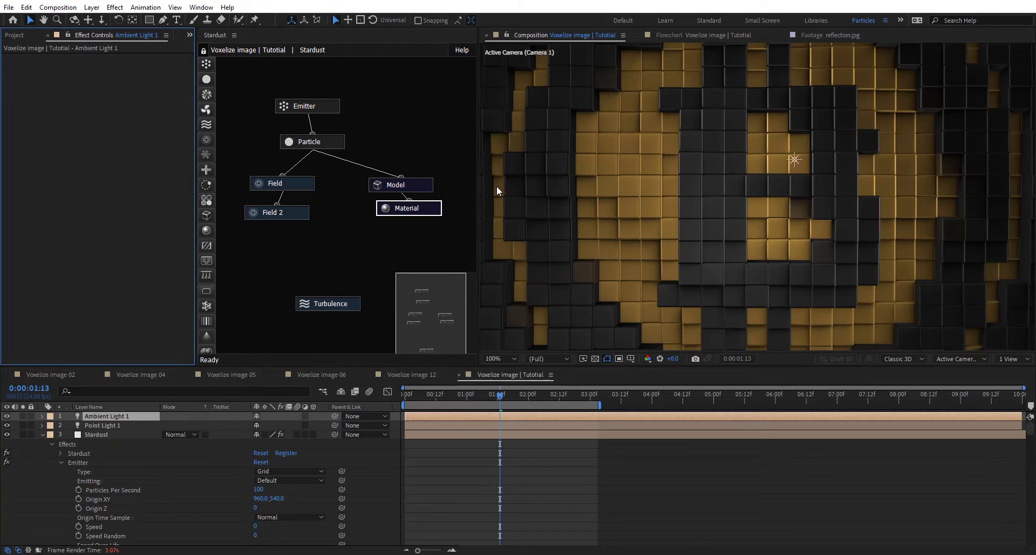
key("period")
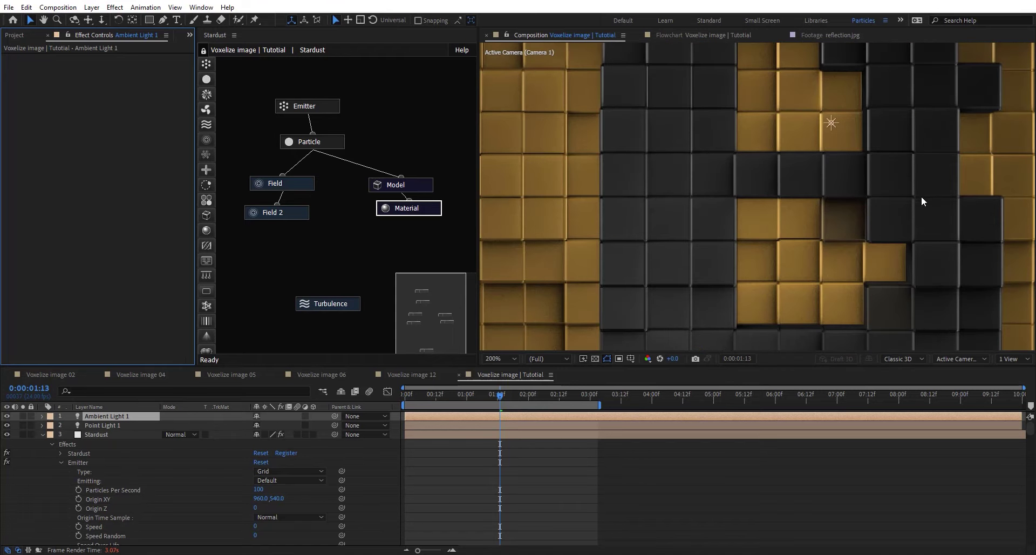
key("comma")
key("comma")
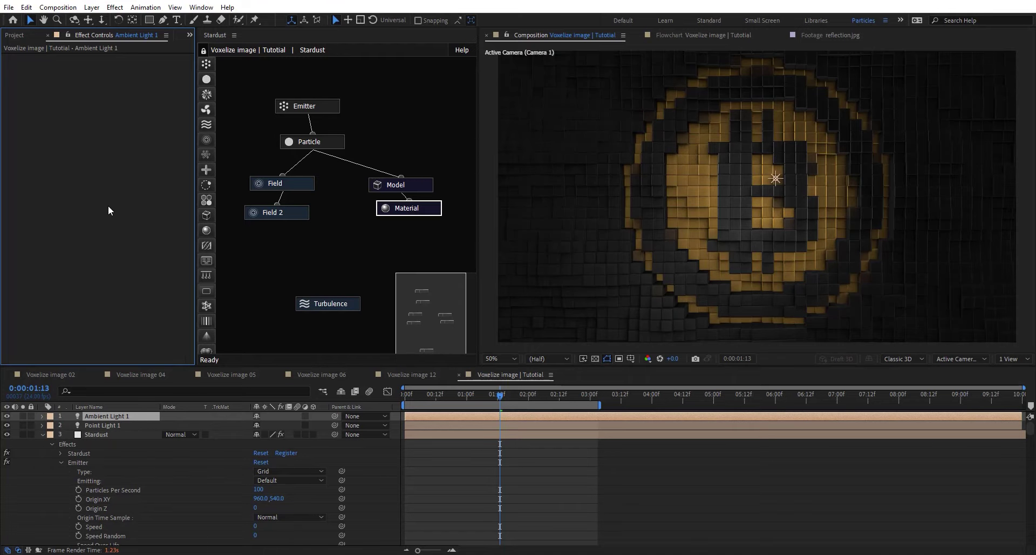
Review the Environment Map composition at Full preview resolution and return to the tutorial composition.
left_click(17, 35)
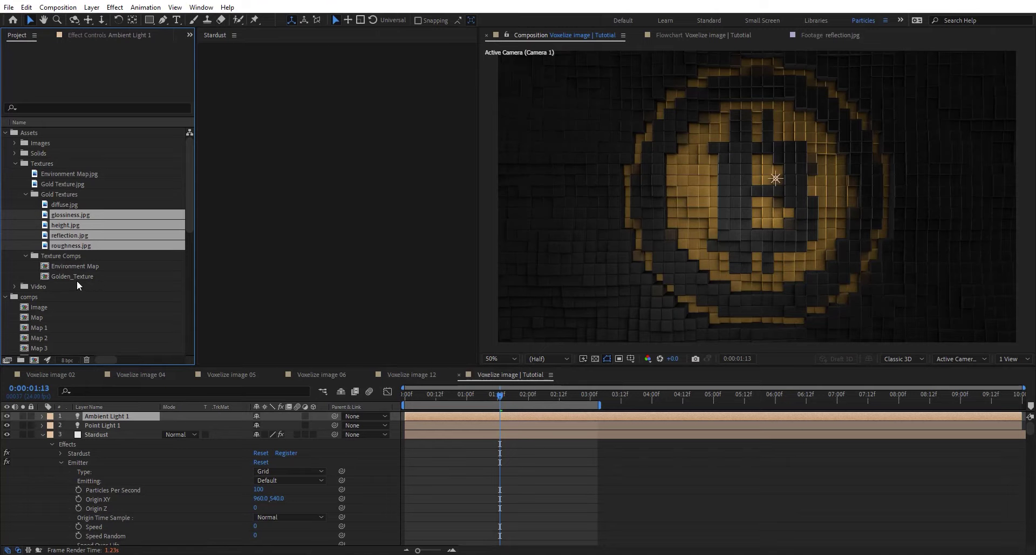
double_click(89, 265)
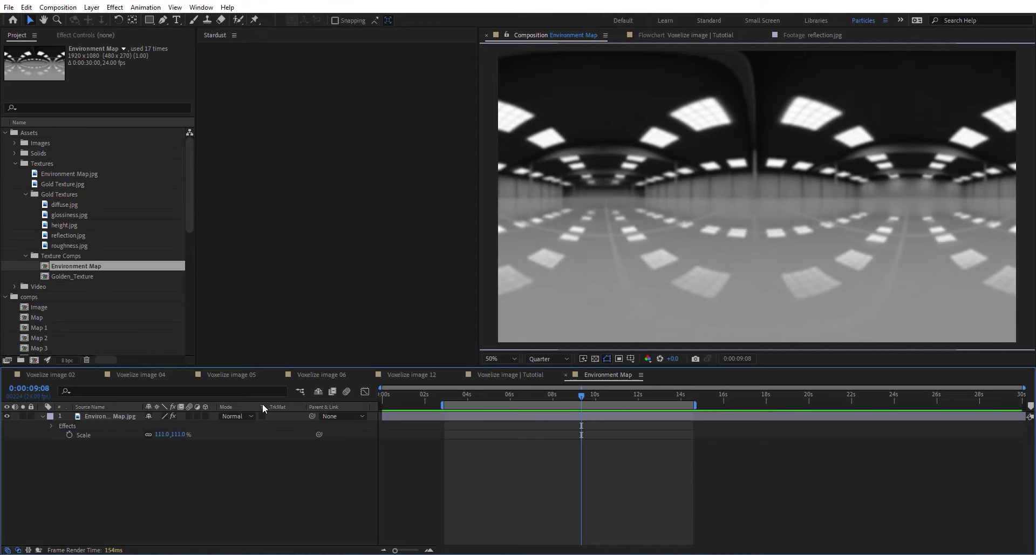
left_click(568, 415)
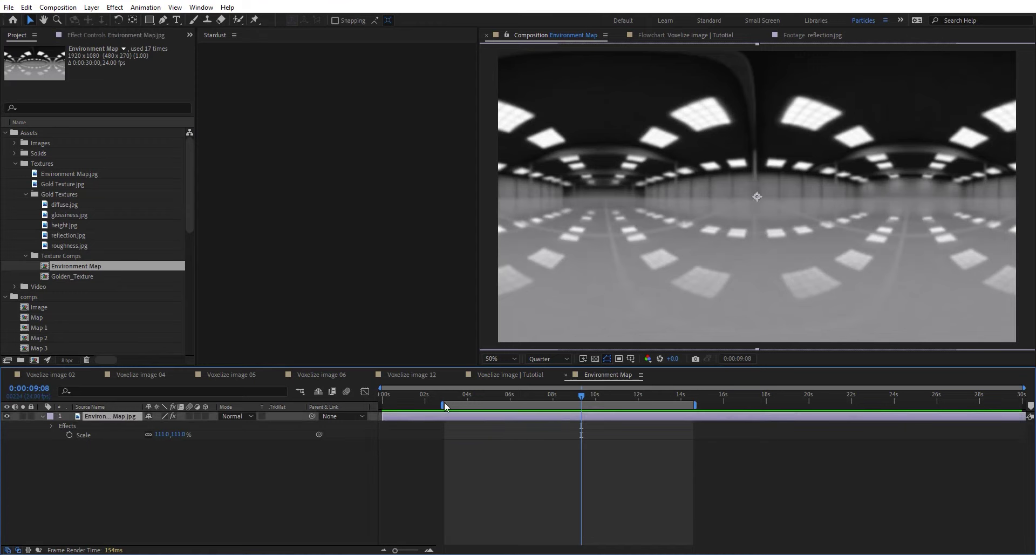
left_click(560, 358)
left_click(559, 382)
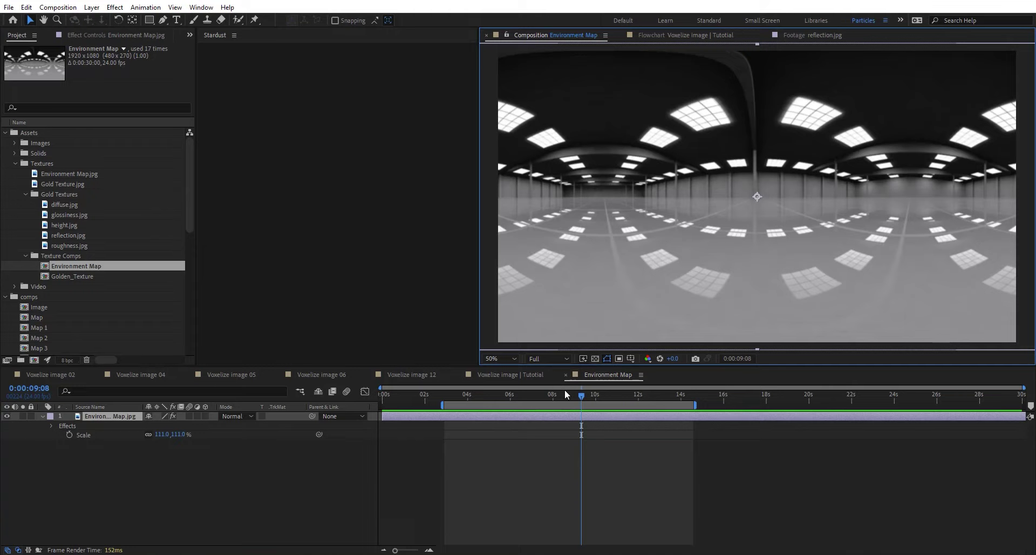
left_click(564, 375)
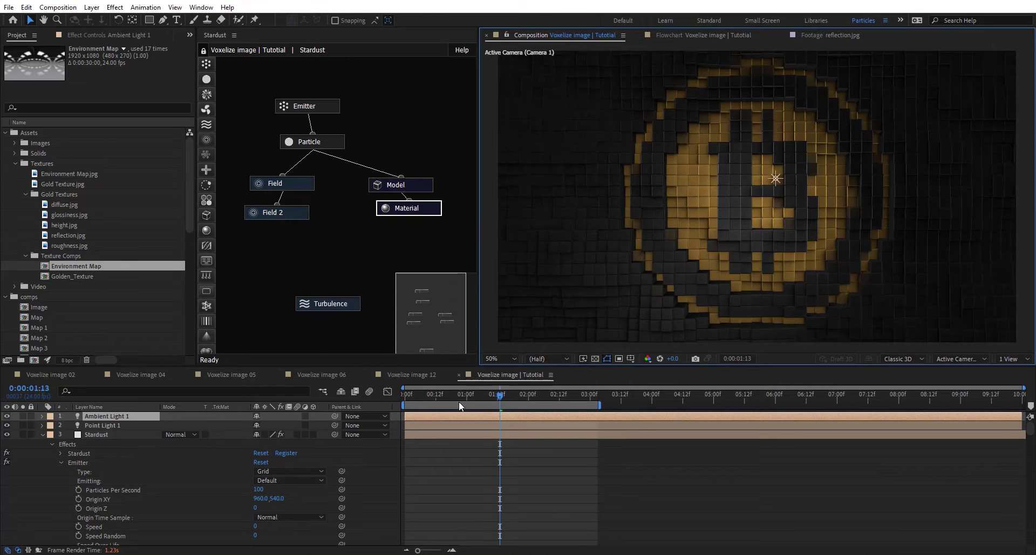
Add the Environment Map composition as a layer below the Stardust layer and hide it.
left_click(50, 267)
scroll(99, 526, "down", 3)
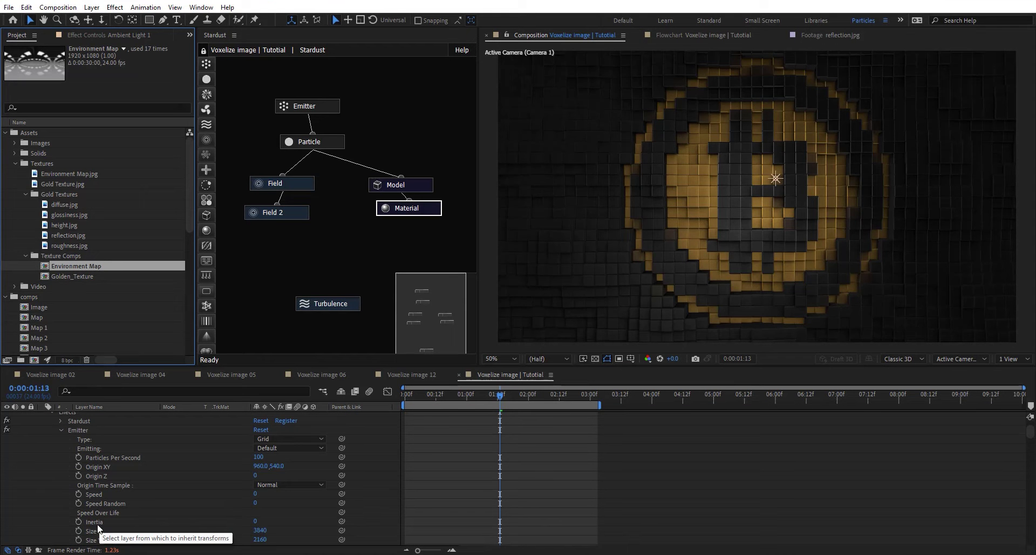
left_click_drag(98, 528, 9, 524)
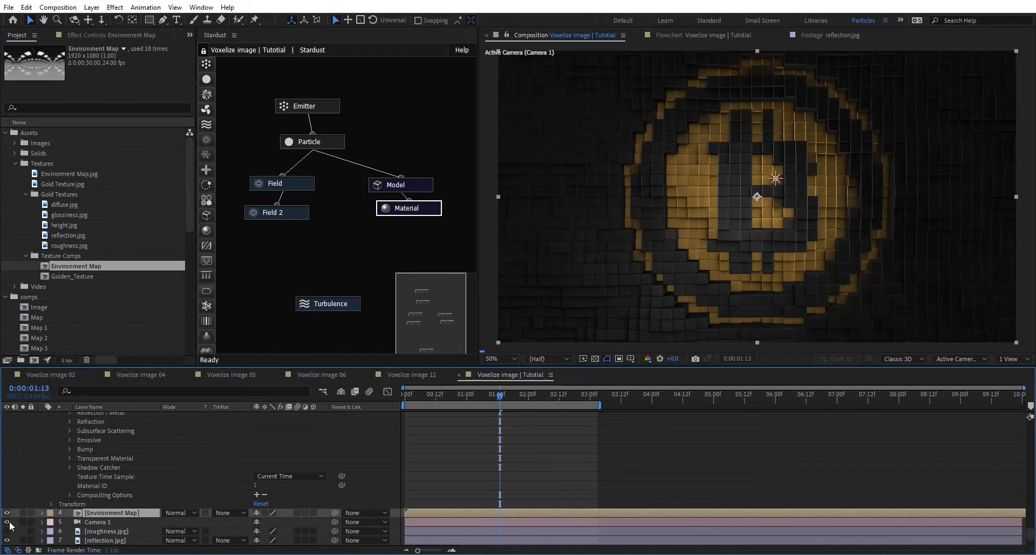
left_click(7, 512)
Assign the Environment Map layer as the Environment Layer in Stardust's render settings.
left_click(107, 37)
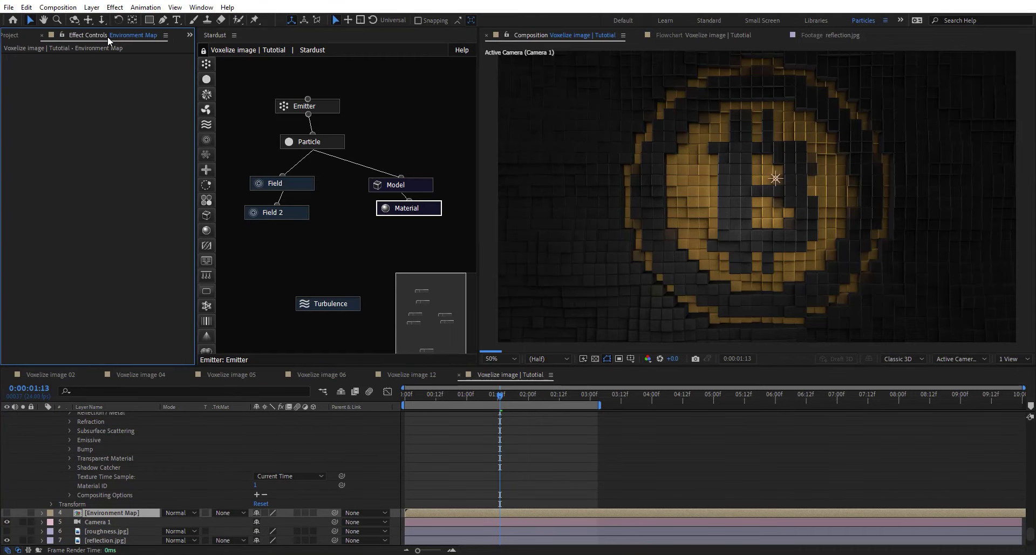
left_click(321, 104)
scroll(18, 118, "up", 3)
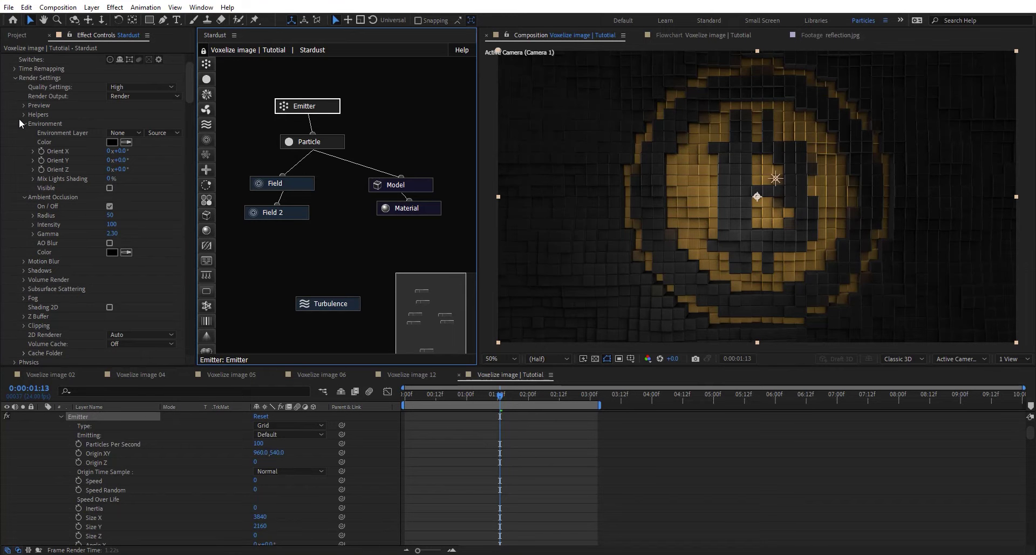
scroll(40, 114, "up", 3)
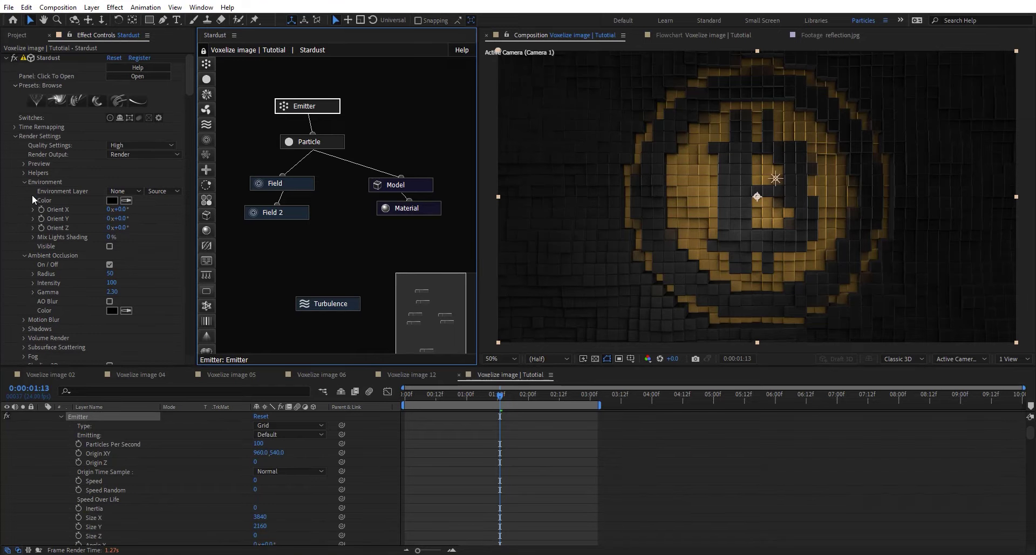
left_click(123, 200)
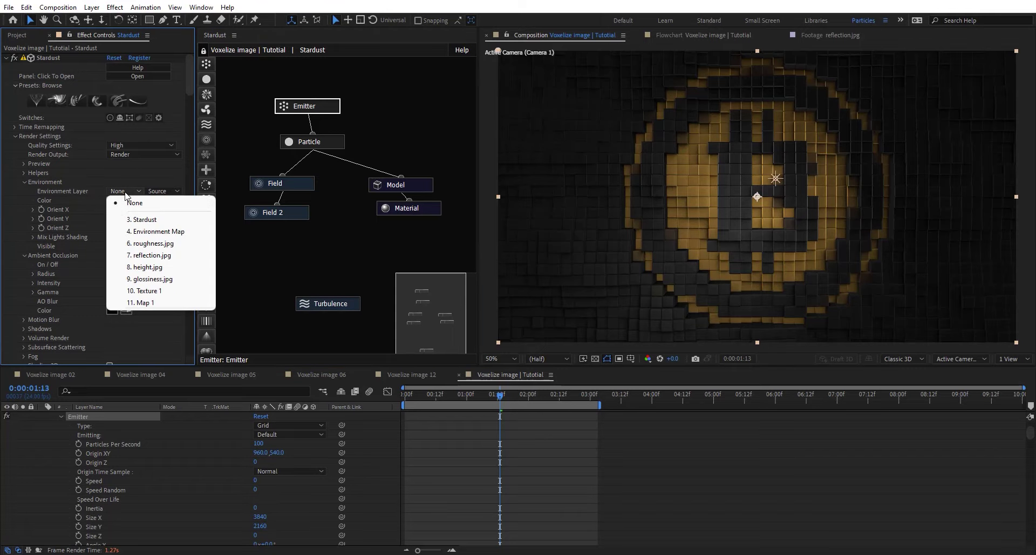
left_click(162, 231)
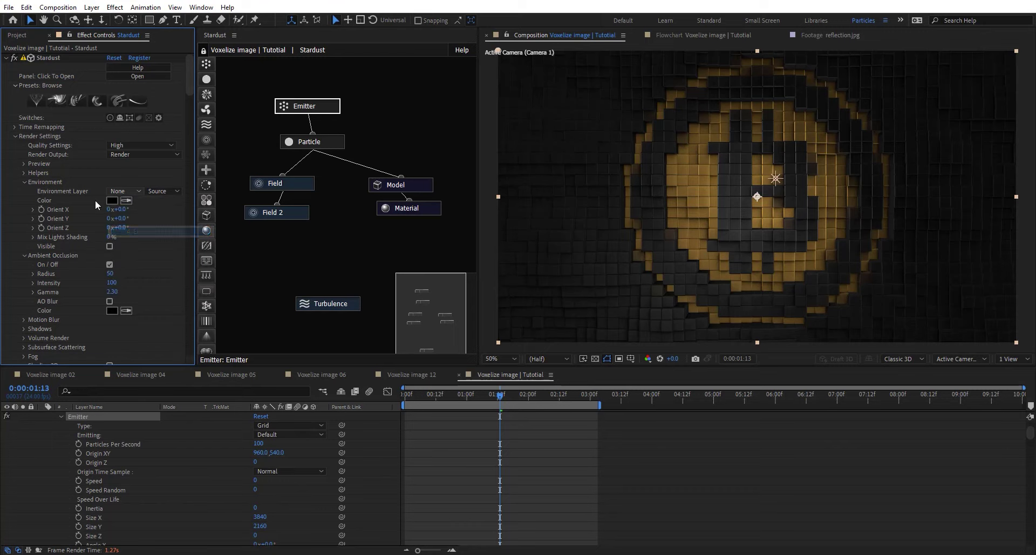
Rotate the Stardust environment to Orient X 90° and Orient Y 180°.
left_click(123, 209)
type("90")
key("Return")
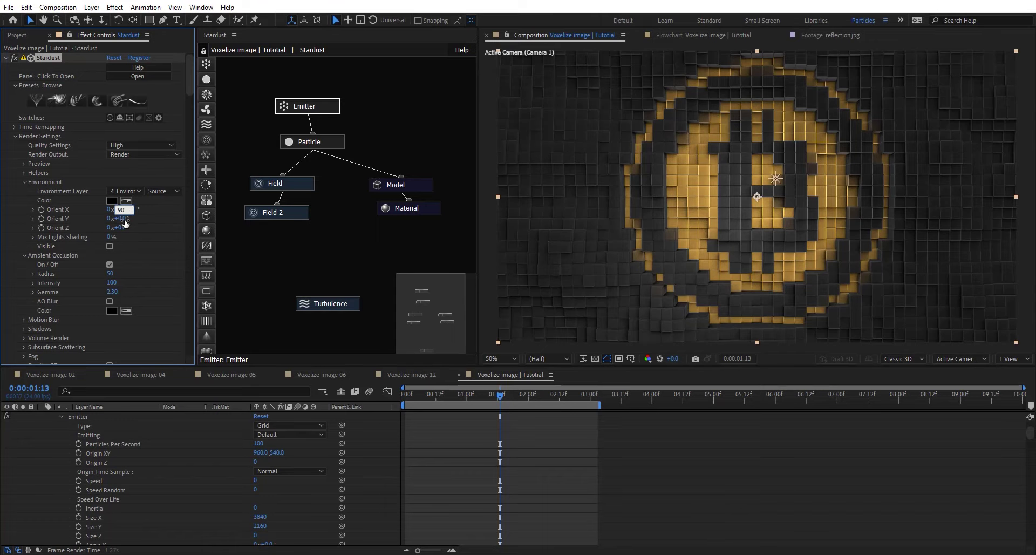
left_click(122, 219)
type("180")
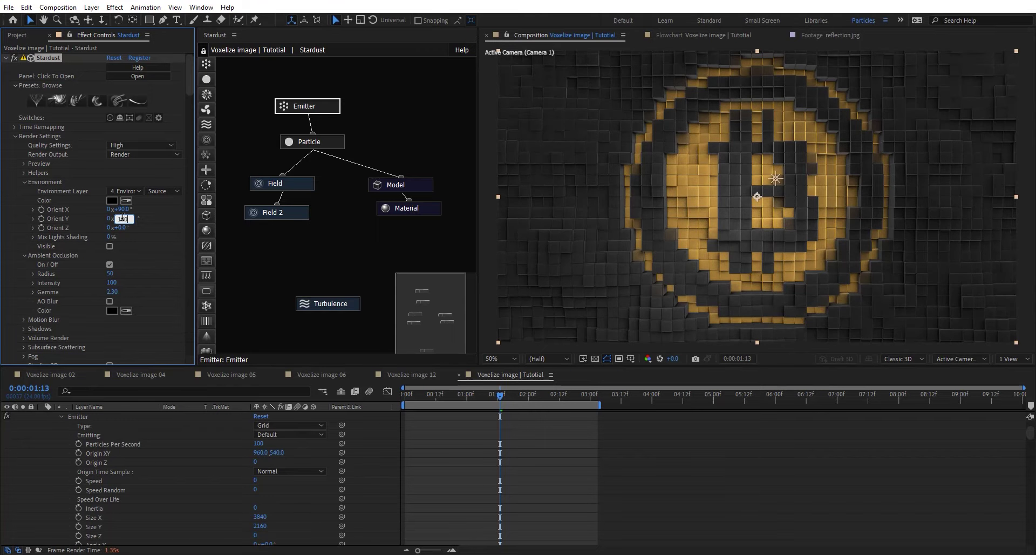
key("Return")
Compare the render with the Environment Layer set to None, and reassign the Environment Map layer.
left_click(136, 189)
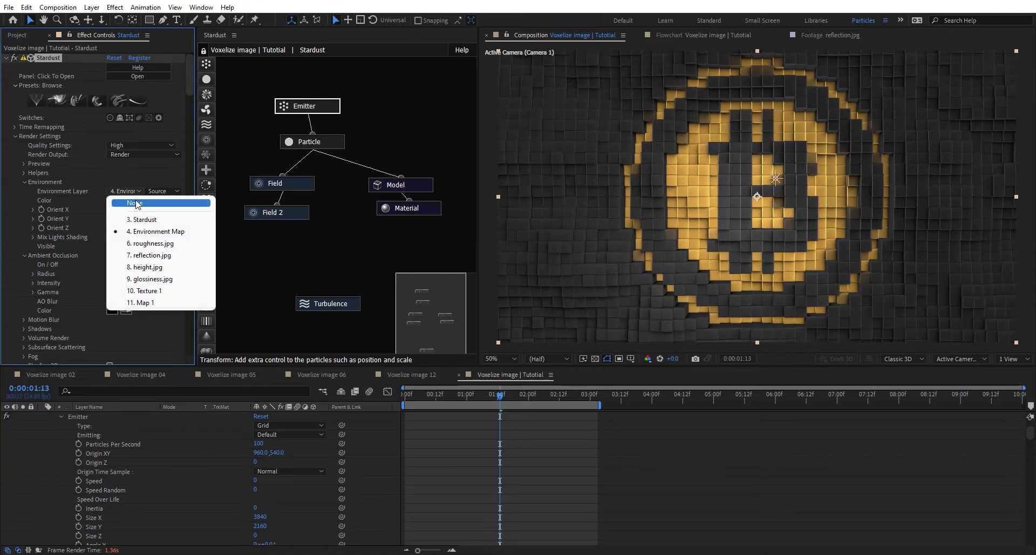
left_click(135, 198)
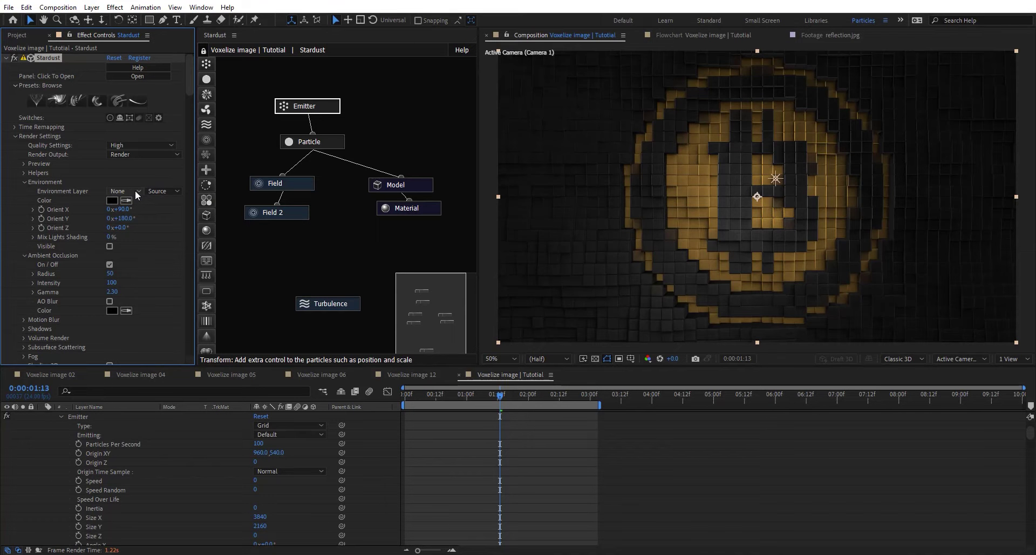
left_click(135, 190)
left_click(163, 233)
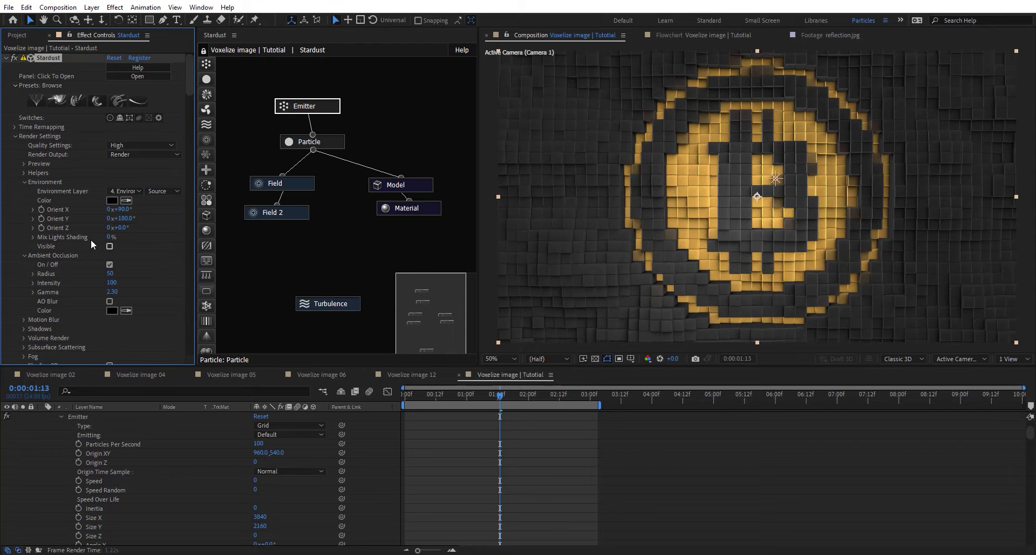
Try an Environment Amount of 155 on the Material and restore it to 100.
left_click(425, 206)
scroll(83, 270, "down", 2)
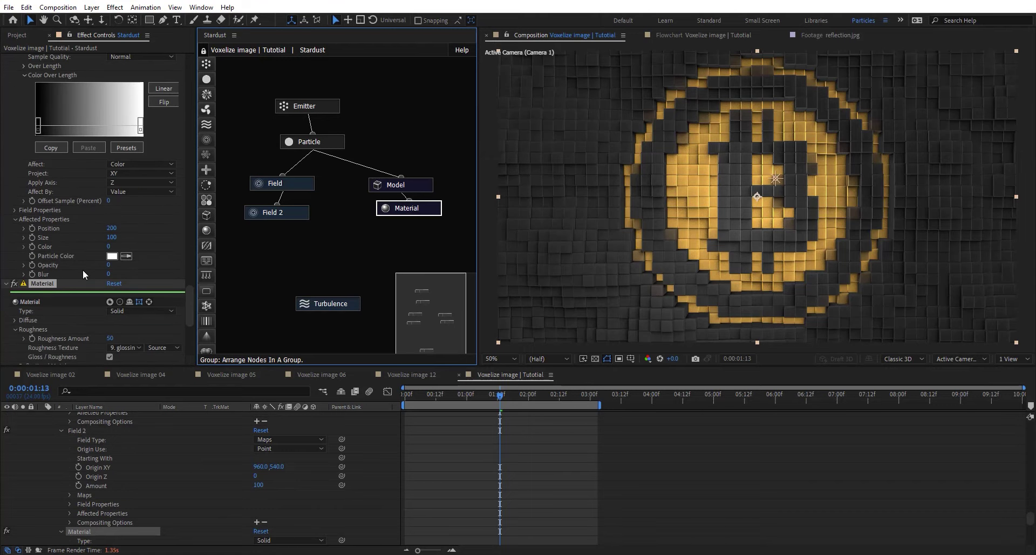
scroll(83, 270, "down", 5)
left_click_drag(114, 281, 138, 273)
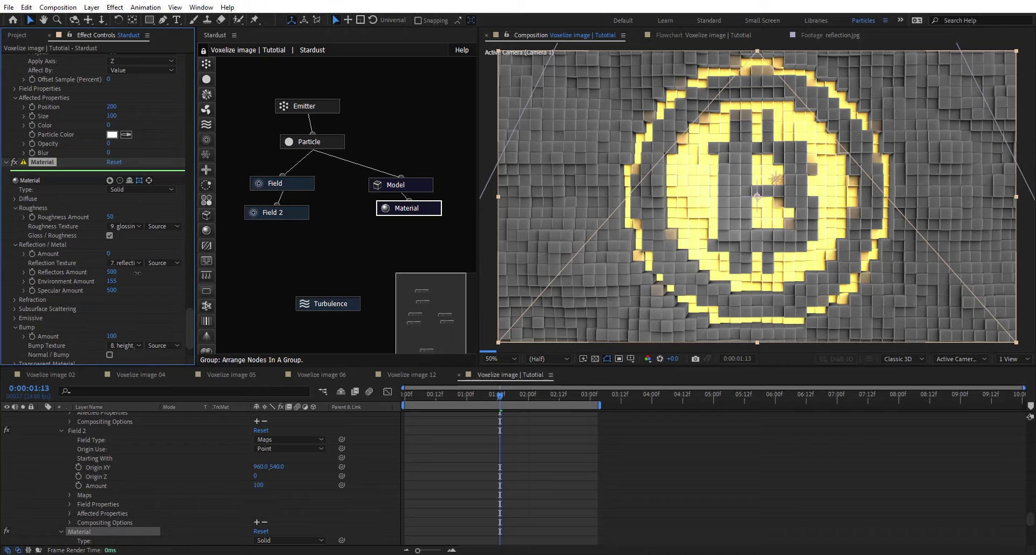
left_click(110, 281)
type("100")
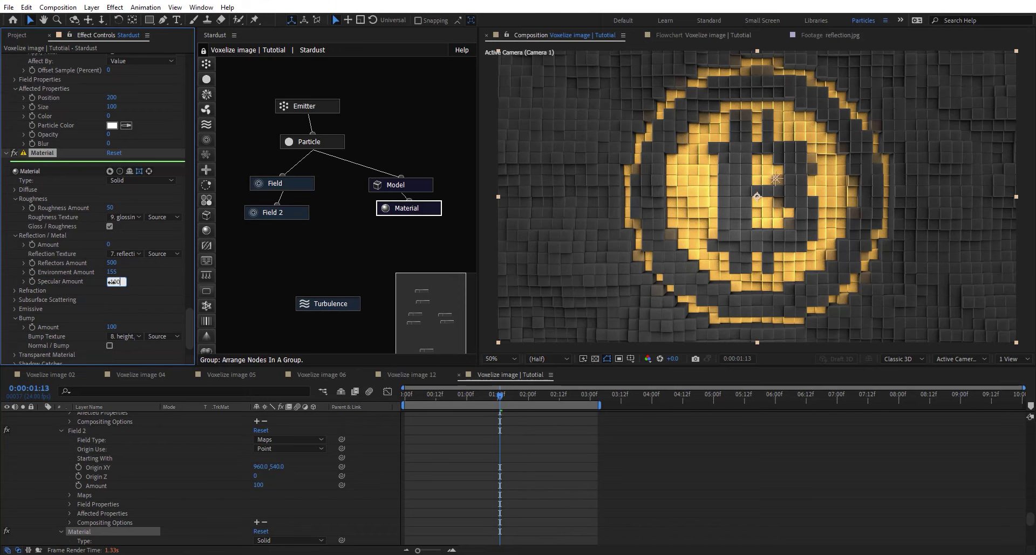
key("Return")
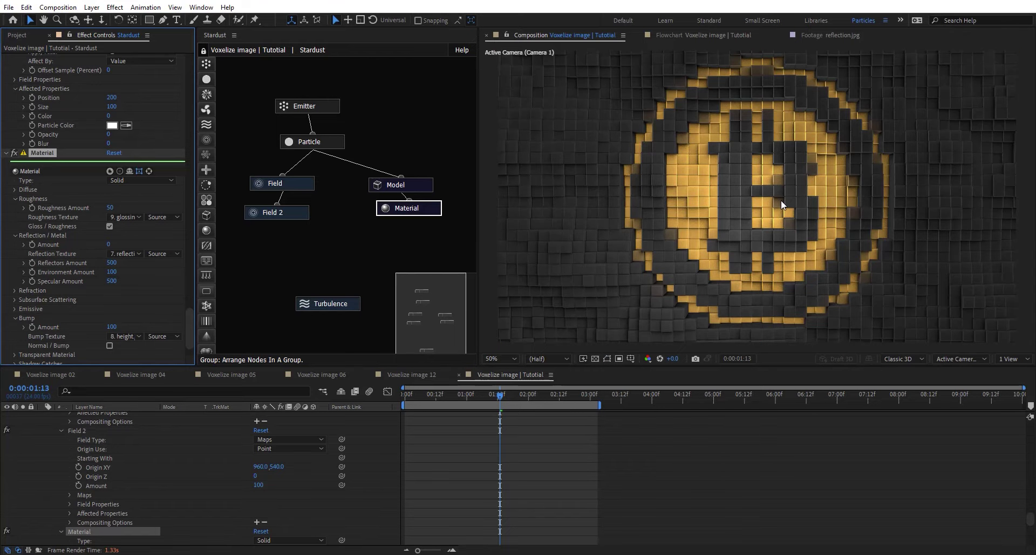
Add an adjustment layer directly above the Stardust layer.
scroll(781, 200, "up", 2)
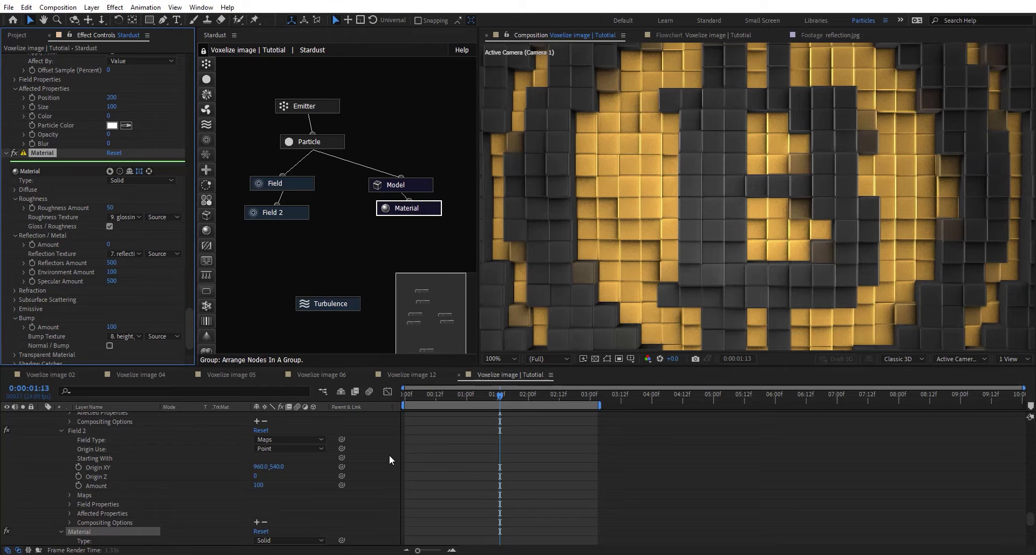
scroll(392, 458, "down", 8)
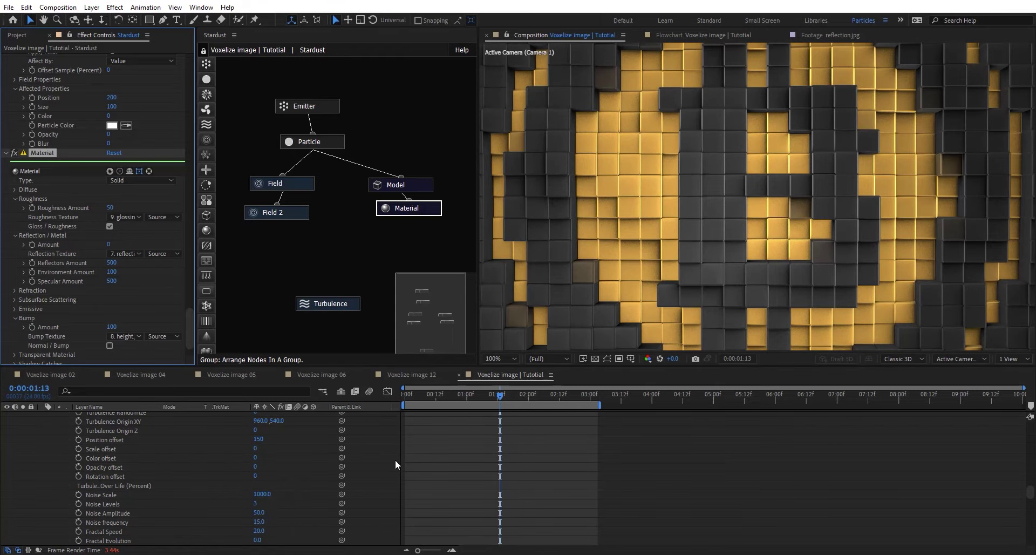
key("ctrl+Up")
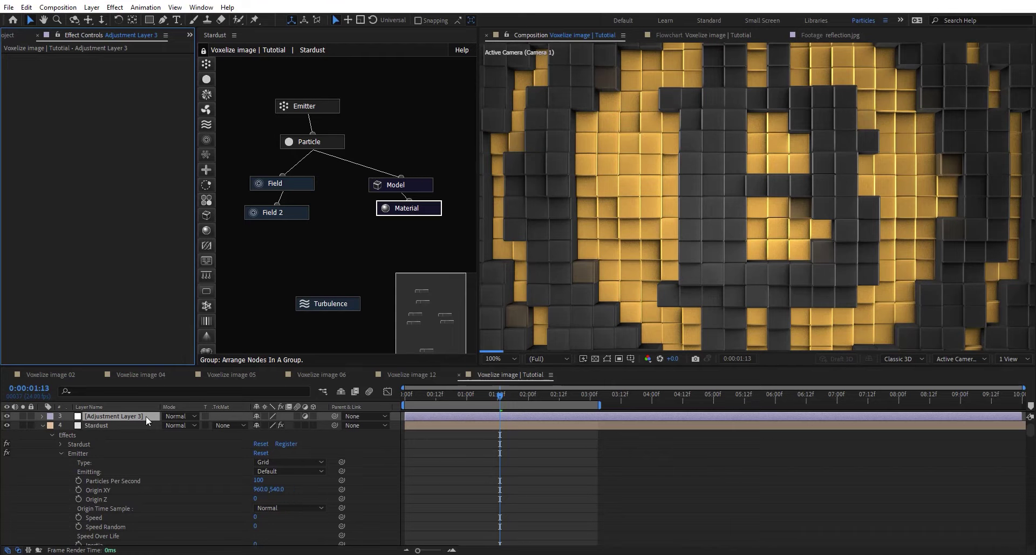
key("comma")
Apply Lumetri Color to the adjustment layer and set its Creative Look to SL CROSS HDR.
key("ctrl+space")
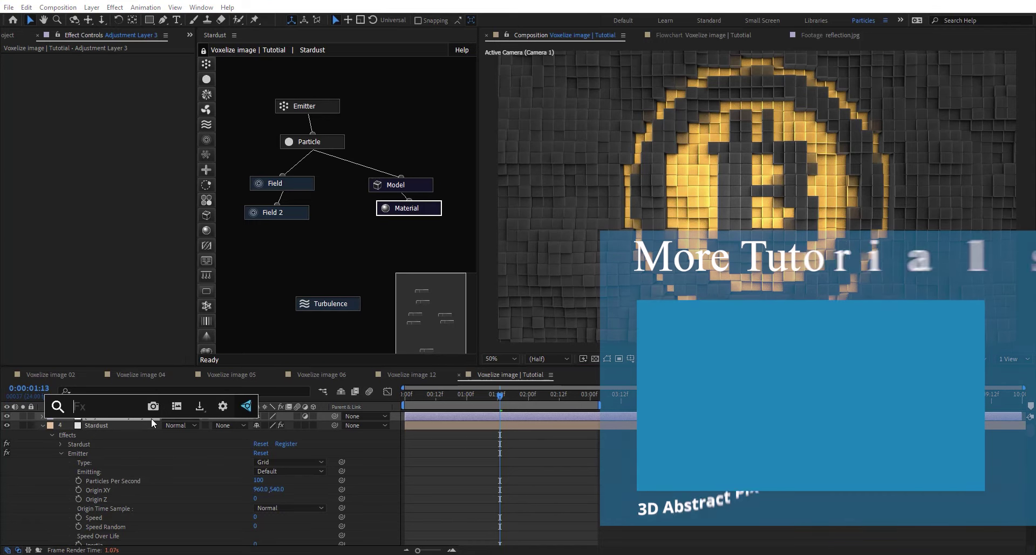
type("lumetri")
key("Return")
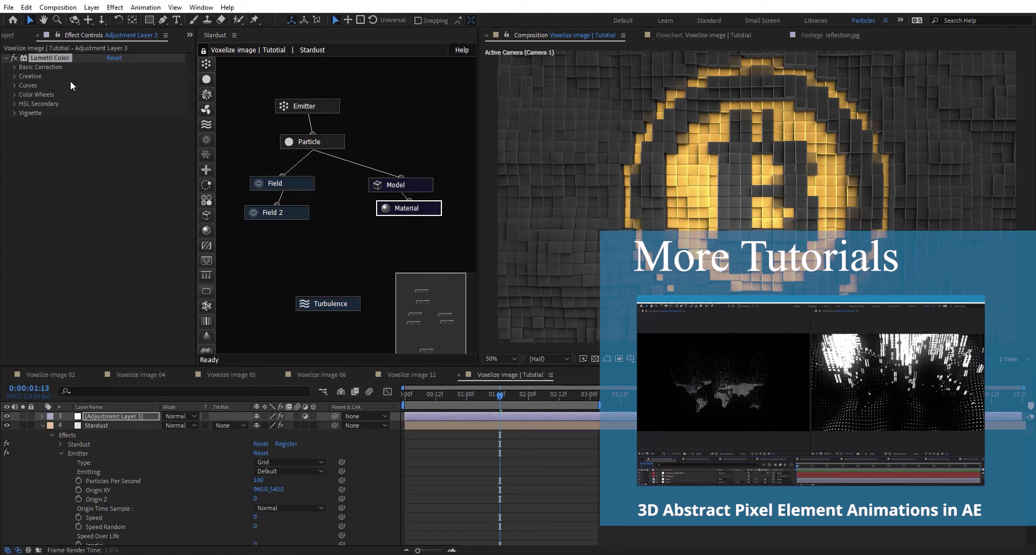
left_click(13, 77)
left_click(116, 94)
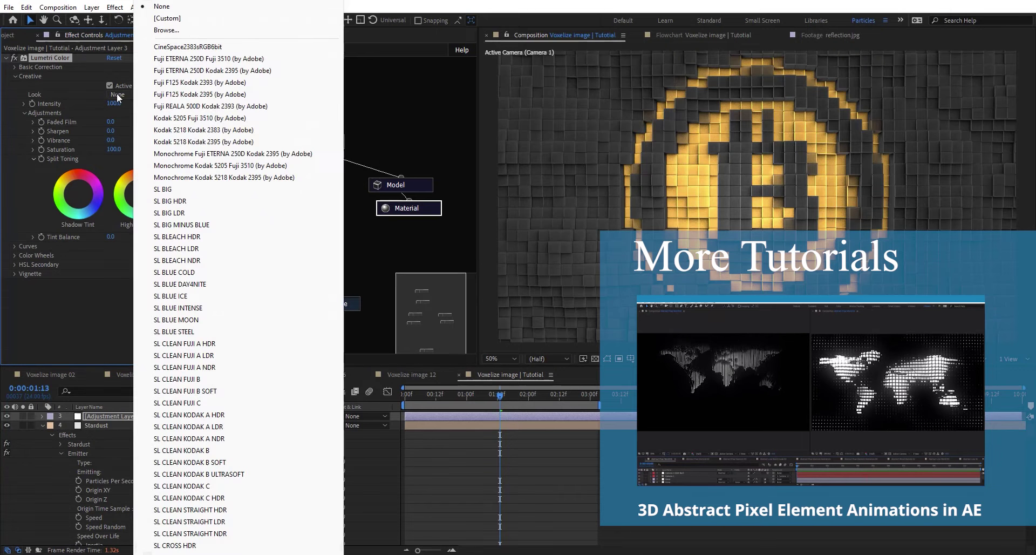
left_click(201, 544)
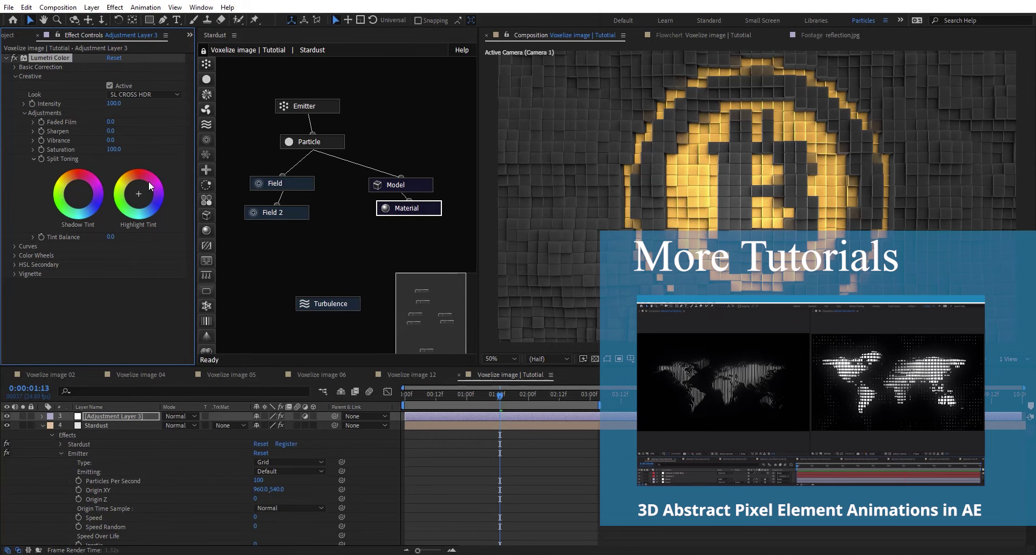
Examine the color-graded cubes up close around the center and lower part of the coin symbol.
scroll(707, 208, "up", 2)
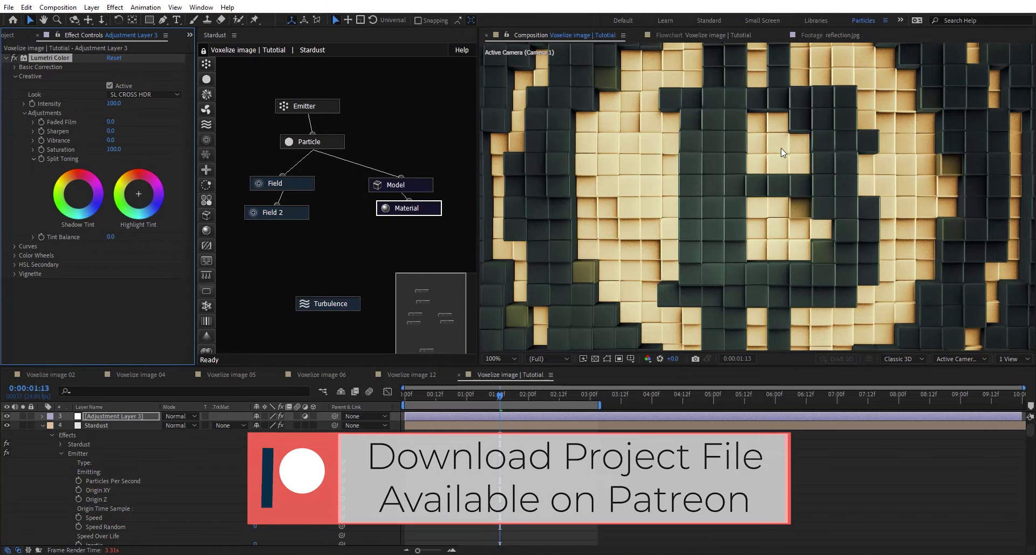
key("h")
left_click_drag(781, 148, 812, 203)
left_click_drag(820, 238, 793, 261)
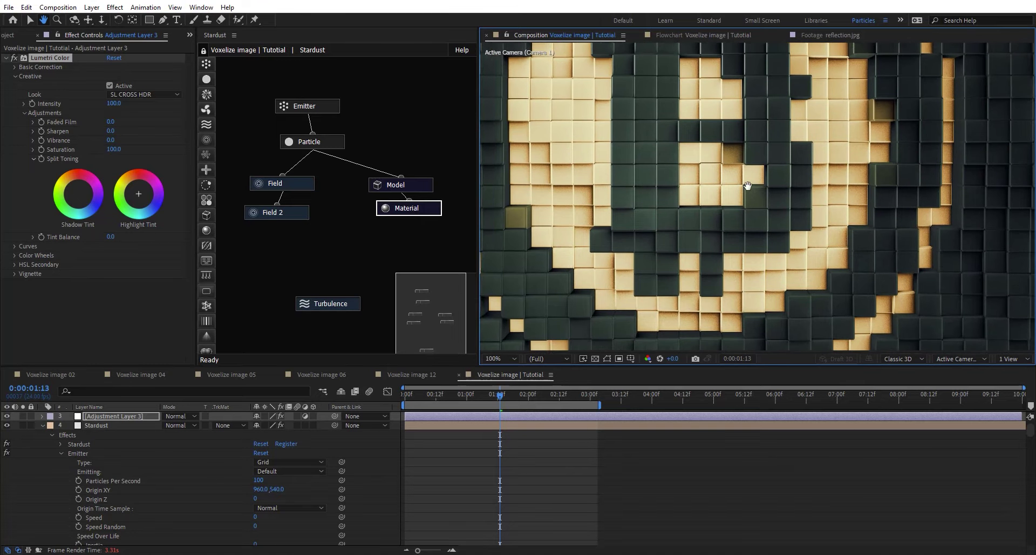
left_click_drag(722, 173, 770, 238)
key("v")
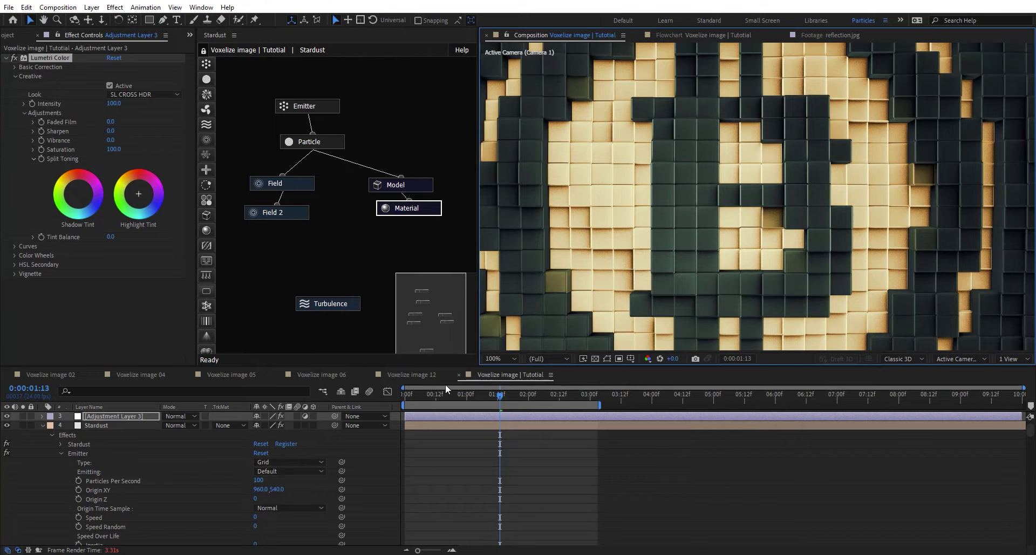
Rename the adjustment layer that carries the Lumetri Color effect as CC.
left_click(125, 408)
left_click(125, 412)
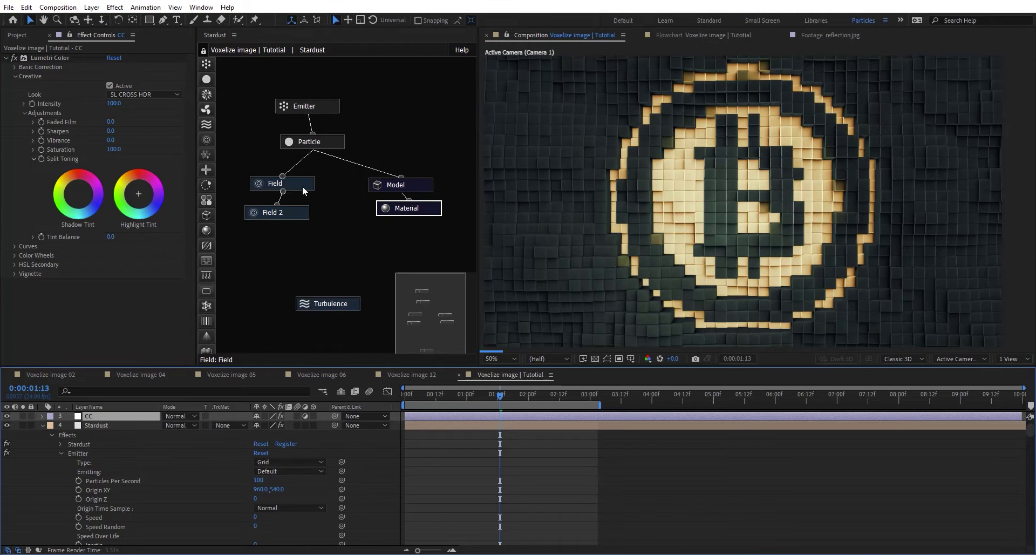
Try a Position value of 480 under the Affected Properties of the first Field node.
left_click(302, 186)
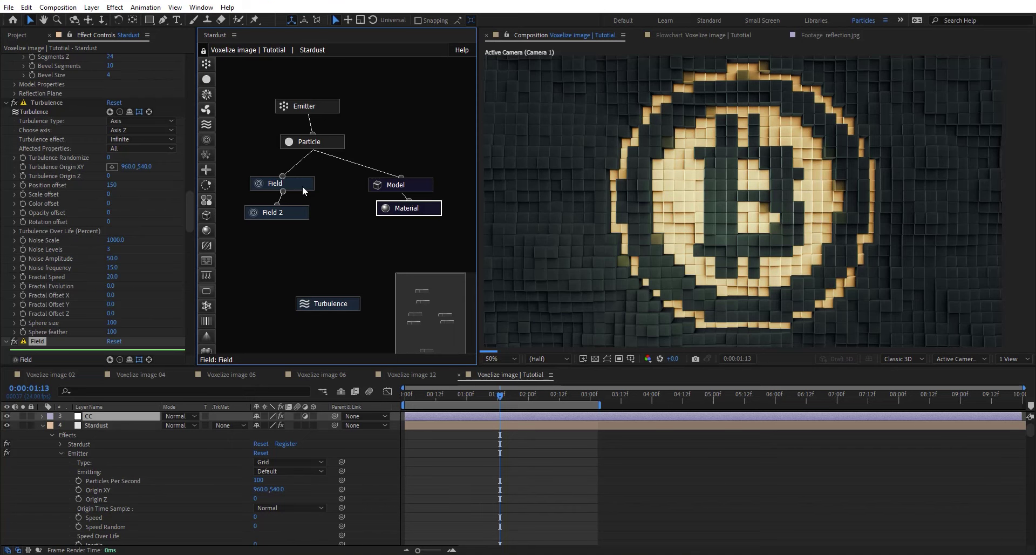
scroll(74, 281, "down", 3)
scroll(74, 281, "down", 5)
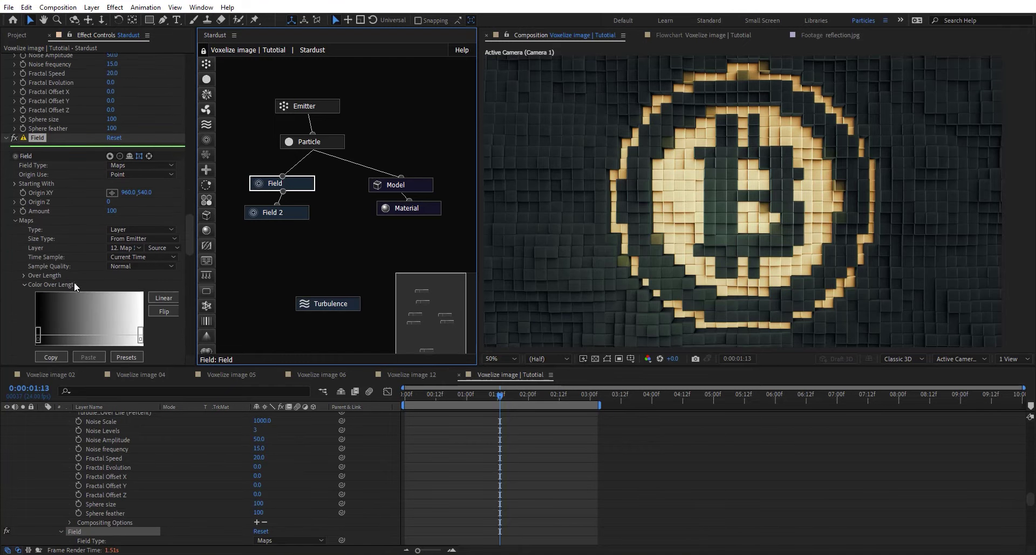
scroll(67, 332, "down", 1)
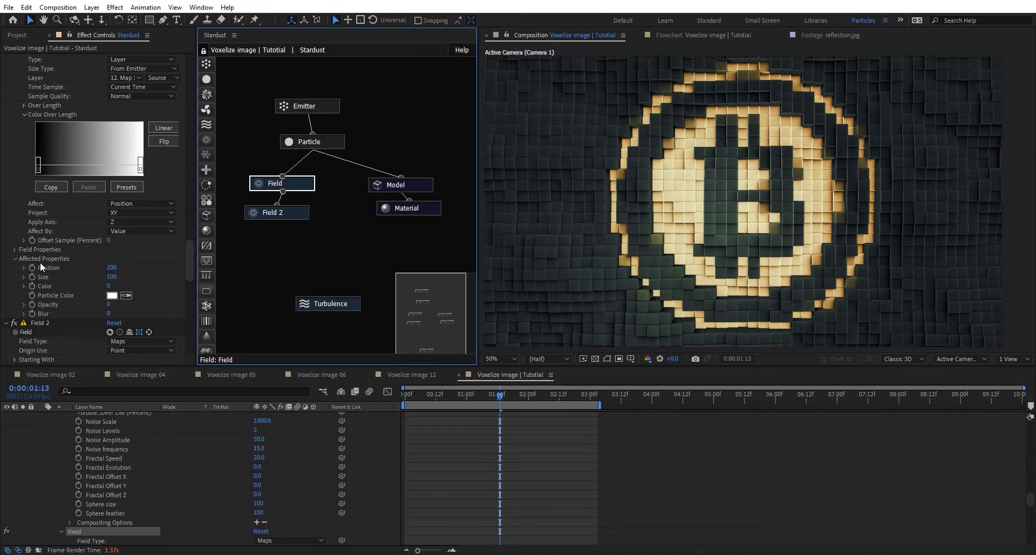
left_click(153, 265)
left_click_drag(153, 263, 276, 262)
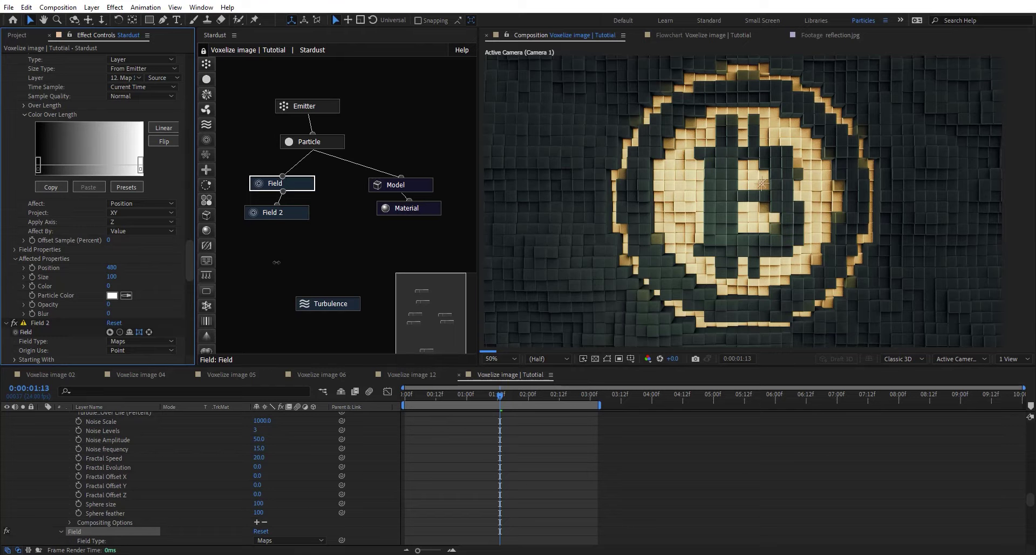
Try negative Amount values such as -100 on the first Field node and restore the Amount to 100.
scroll(74, 206, "up", 2)
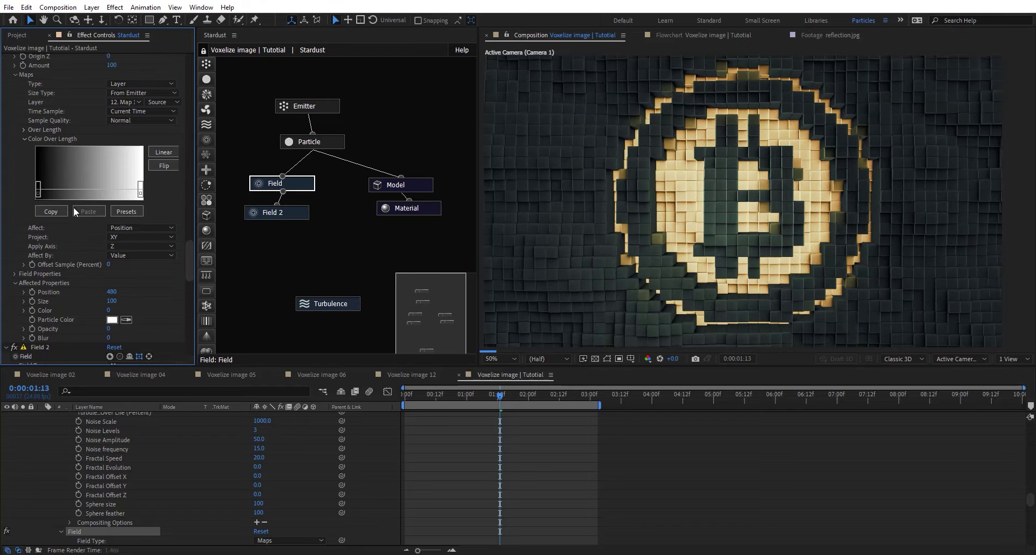
scroll(73, 206, "up", 4)
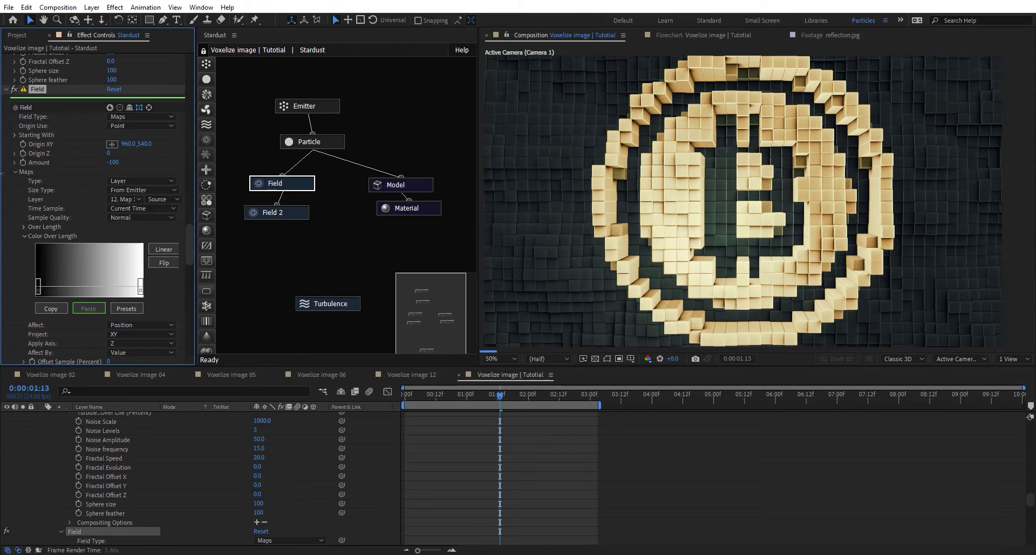
mouse_move(110, 161)
left_mouse_down()
mouse_move(161, 164)
mouse_move(104, 166)
left_mouse_up()
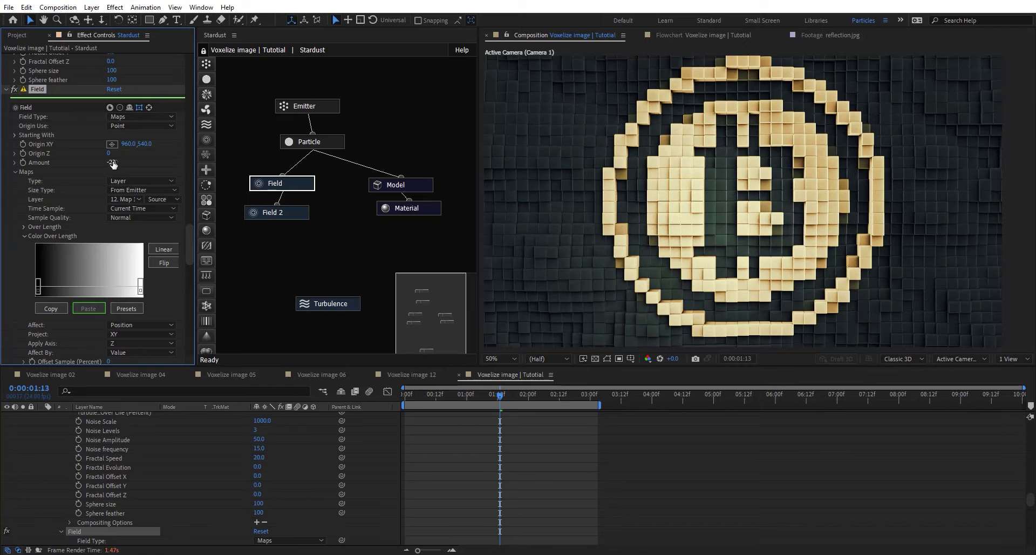
left_click(112, 162)
type("100")
key("Return")
Set the Position value under the first Field's Affected Properties to 250.
scroll(70, 338, "down", 3)
scroll(70, 338, "down", 3)
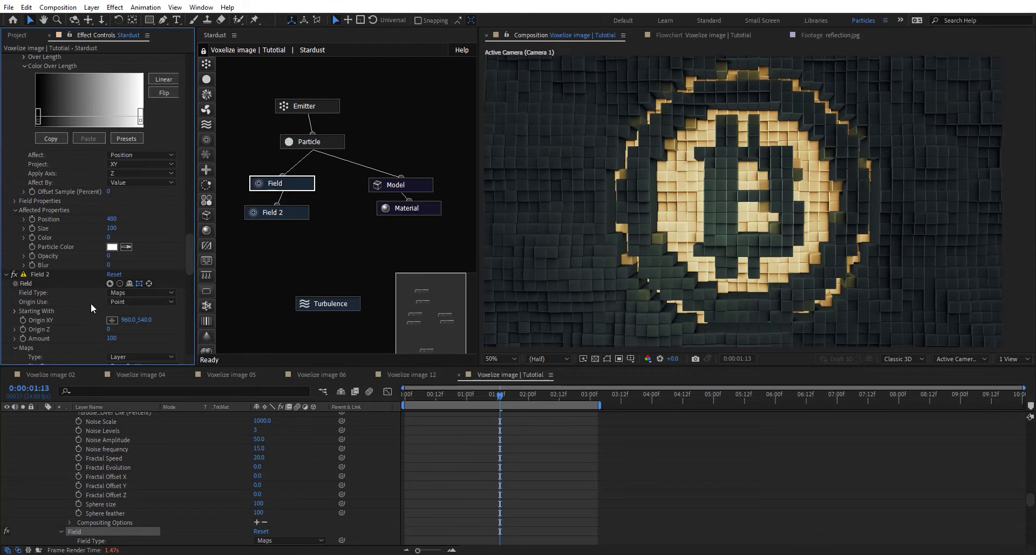
left_click(113, 219)
type("250")
key("Return")
Set Turbulence affect to Sphere on the Turbulence node.
left_click(349, 308)
scroll(81, 280, "down", 3)
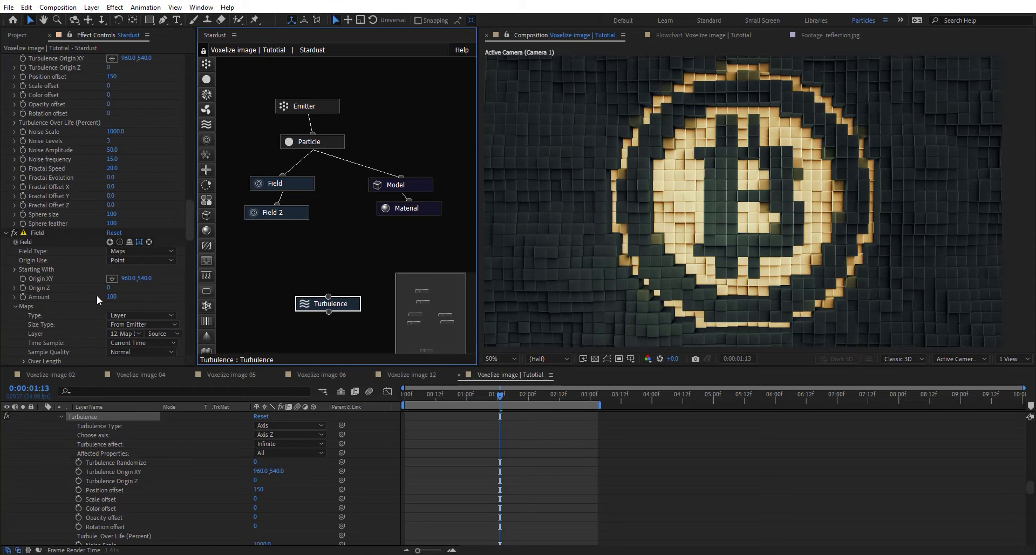
left_click(345, 308)
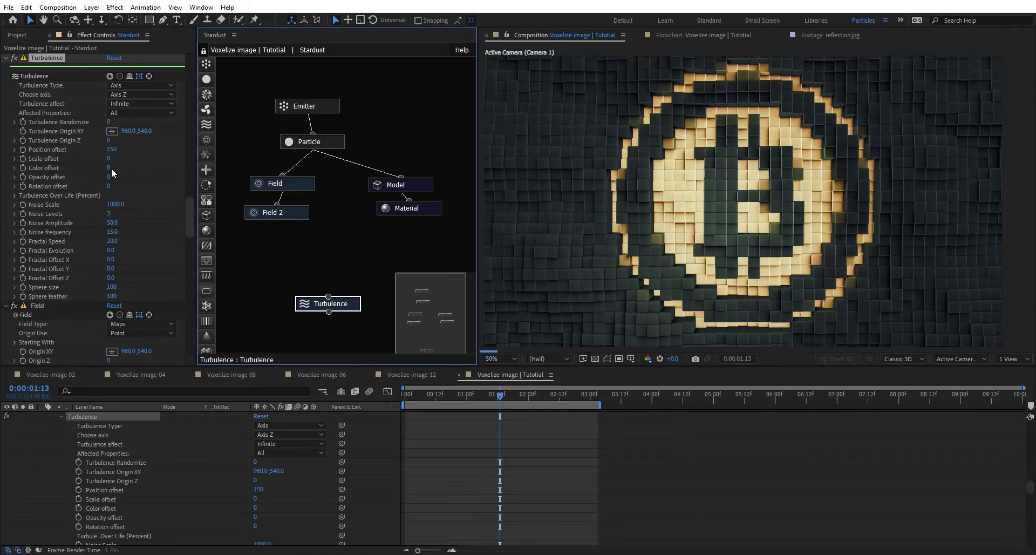
left_click(134, 103)
left_click(136, 128)
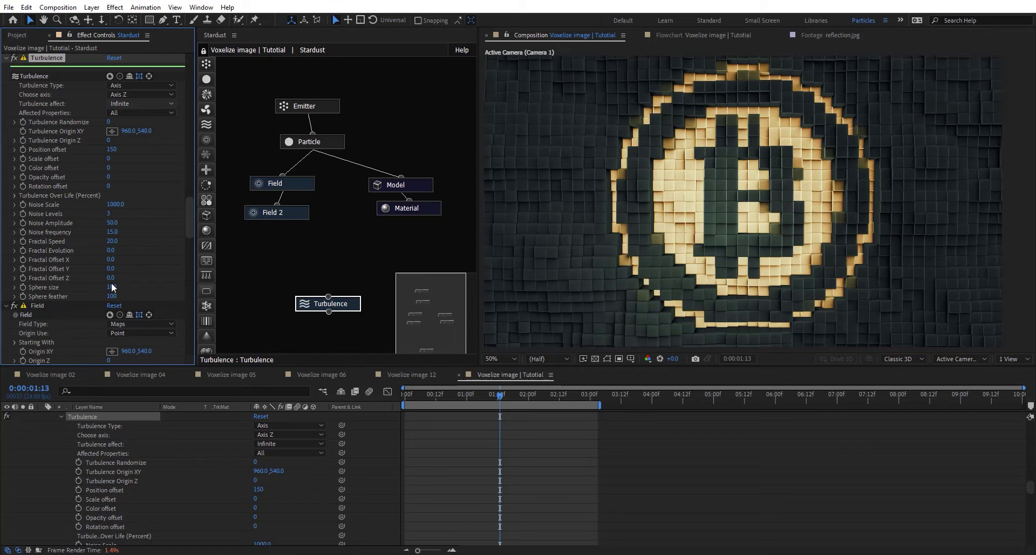
Try turbulence Sphere size values of 2200 and 800, and settle on 1800.
left_click_drag(112, 287, 207, 284)
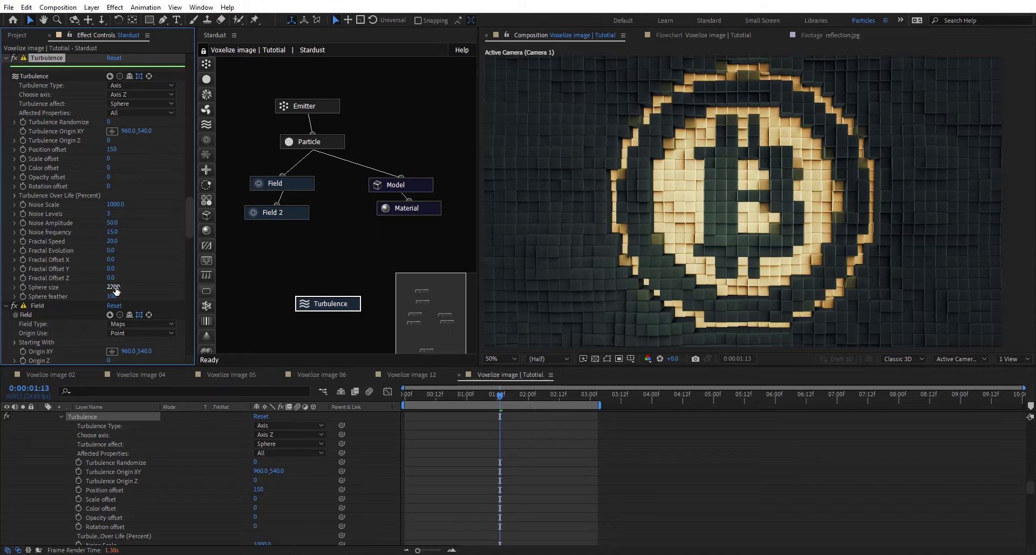
left_click_drag(112, 286, 100, 287)
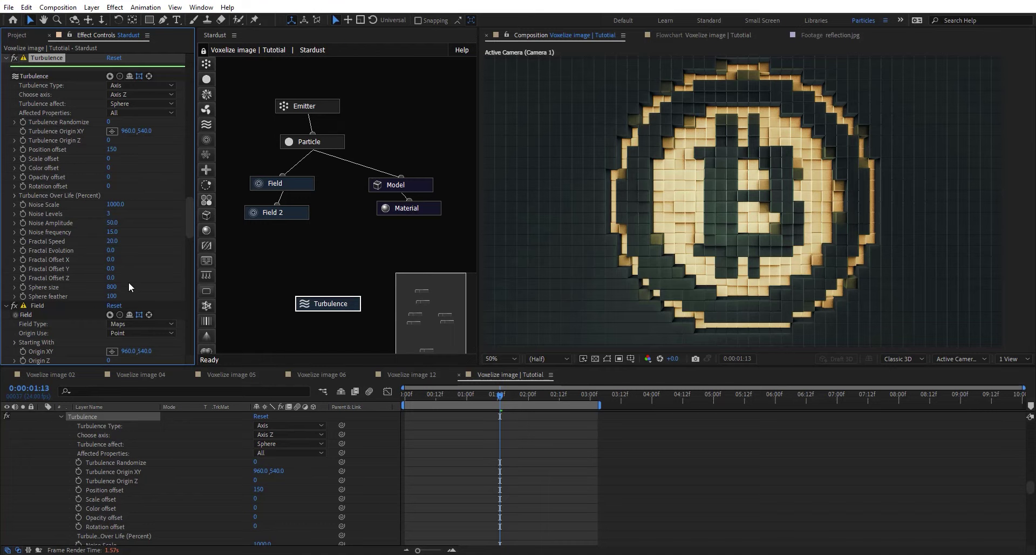
left_click_drag(113, 287, 166, 281)
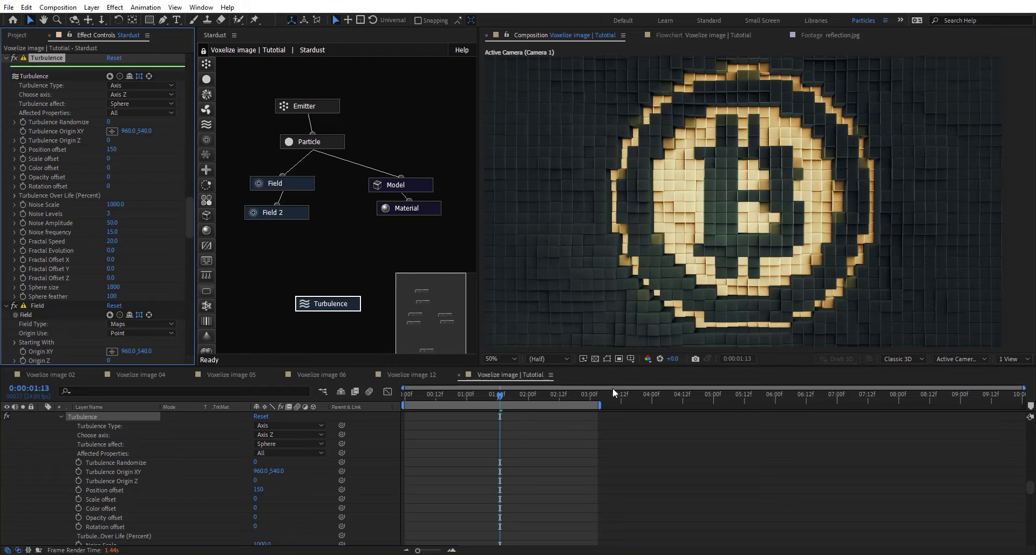
Collapse the Stardust layer's properties and move the Camera 1 layer to the top of the layer stack.
scroll(494, 433, "up", 15)
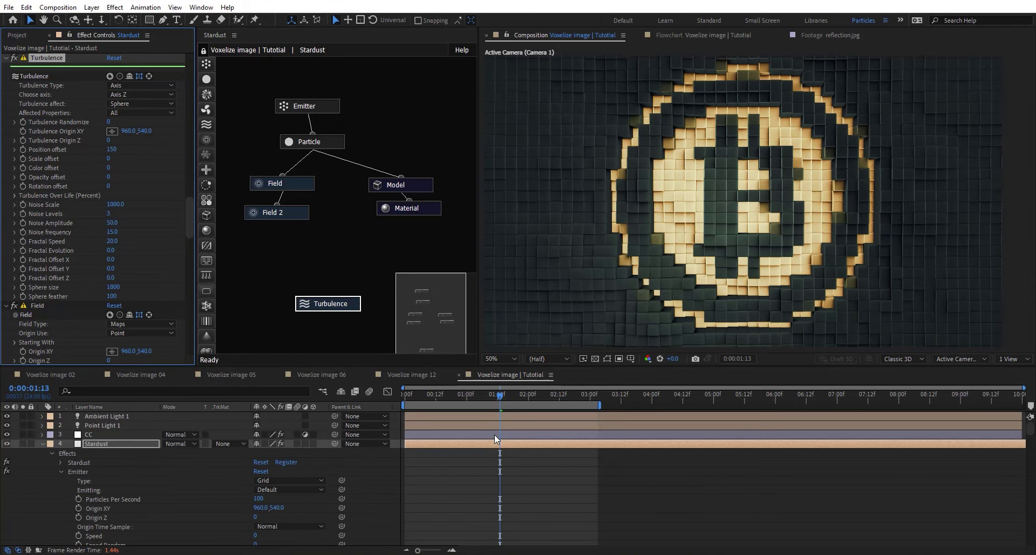
left_click(44, 445)
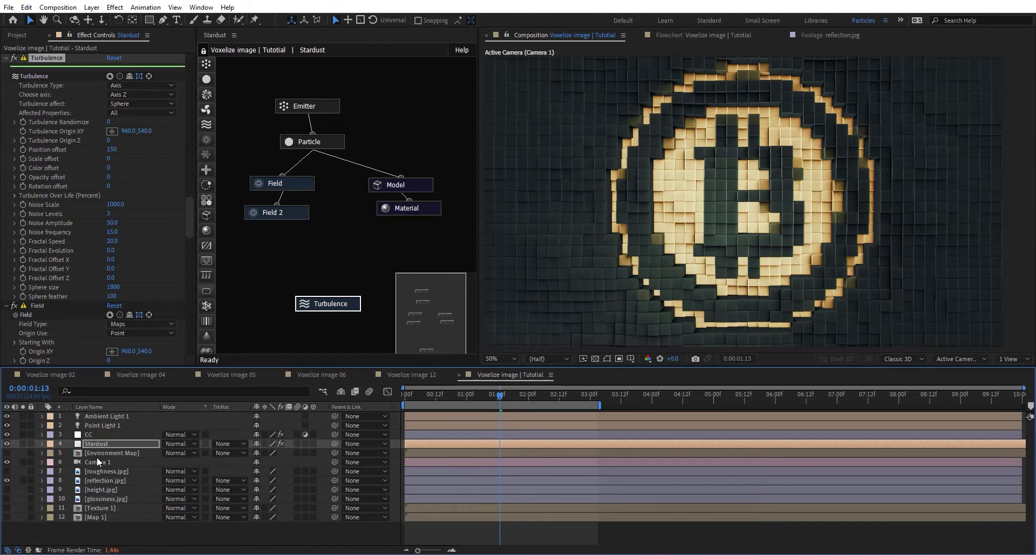
left_click_drag(103, 462, 269, 418)
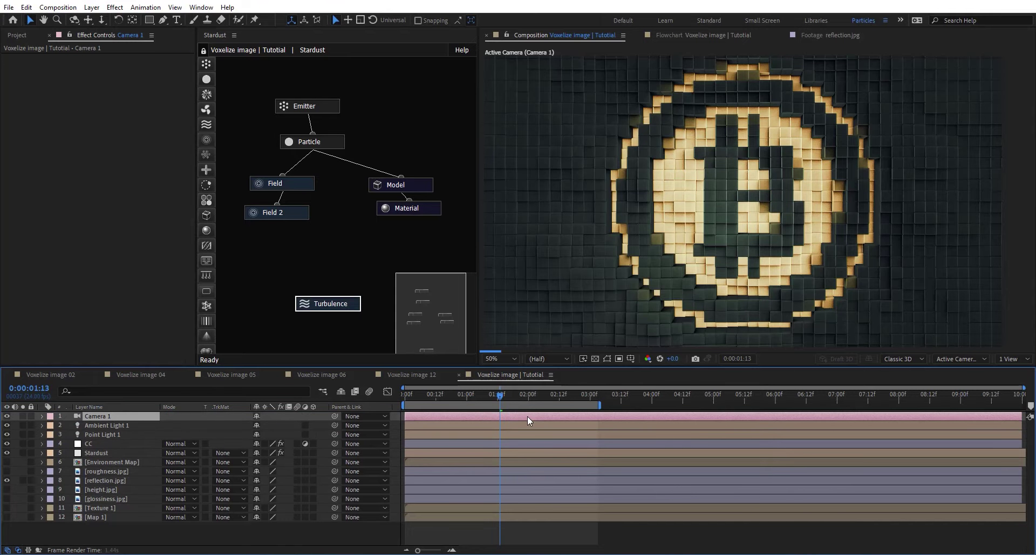
Orbit Camera 1 around the coin to see the cubes from the side and above, and undo the camera moves.
key("c")
left_click(755, 197)
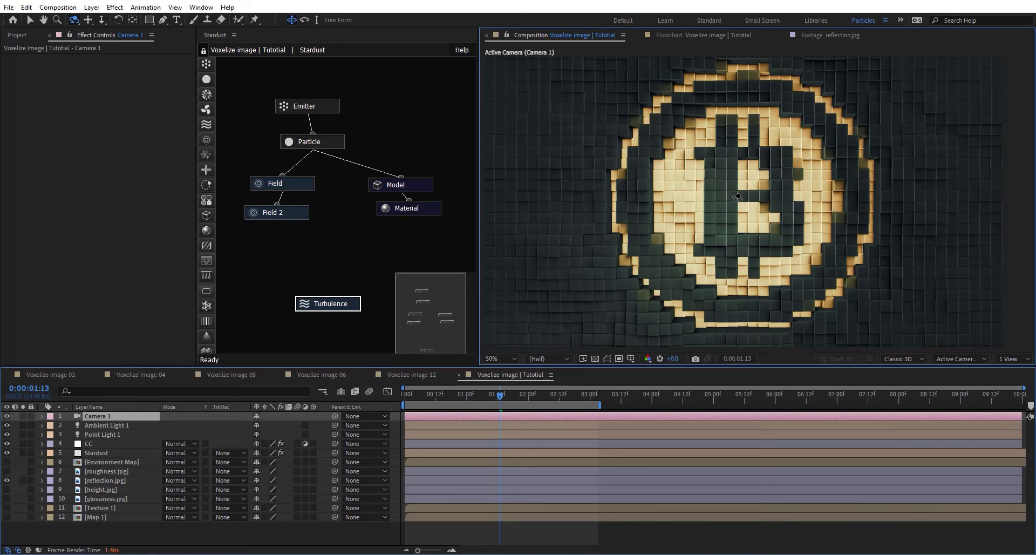
left_click_drag(754, 195, 755, 195)
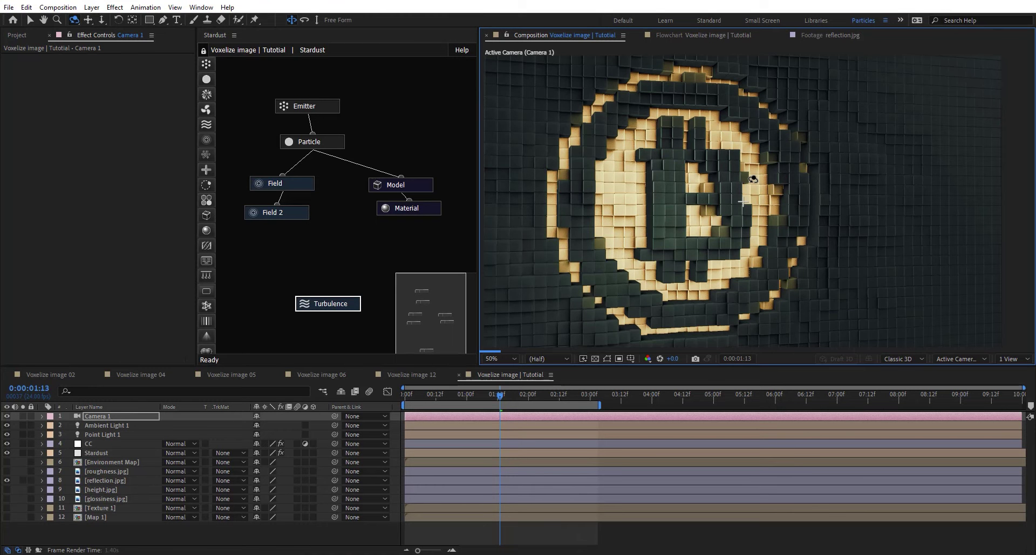
left_click_drag(753, 178, 735, 206)
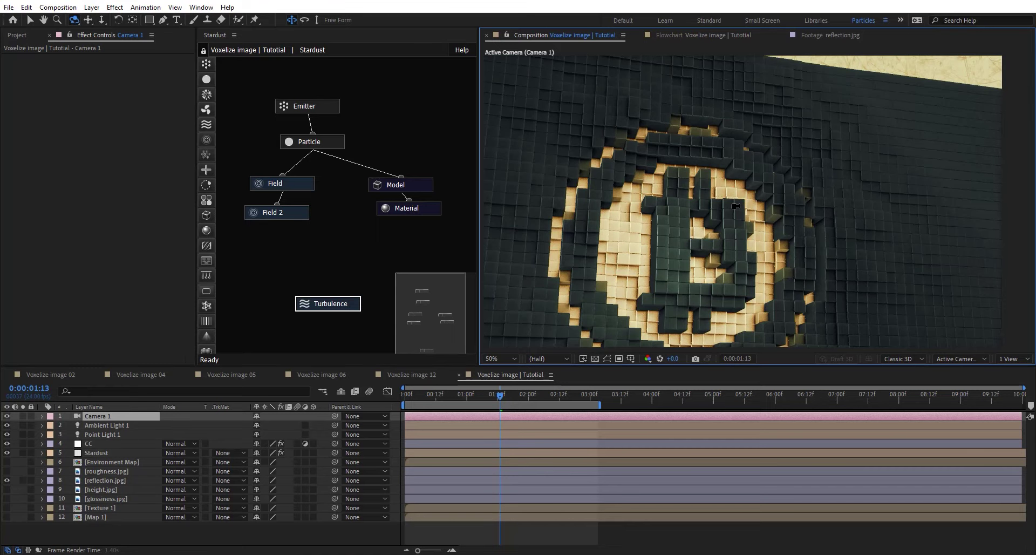
key("ctrl+z")
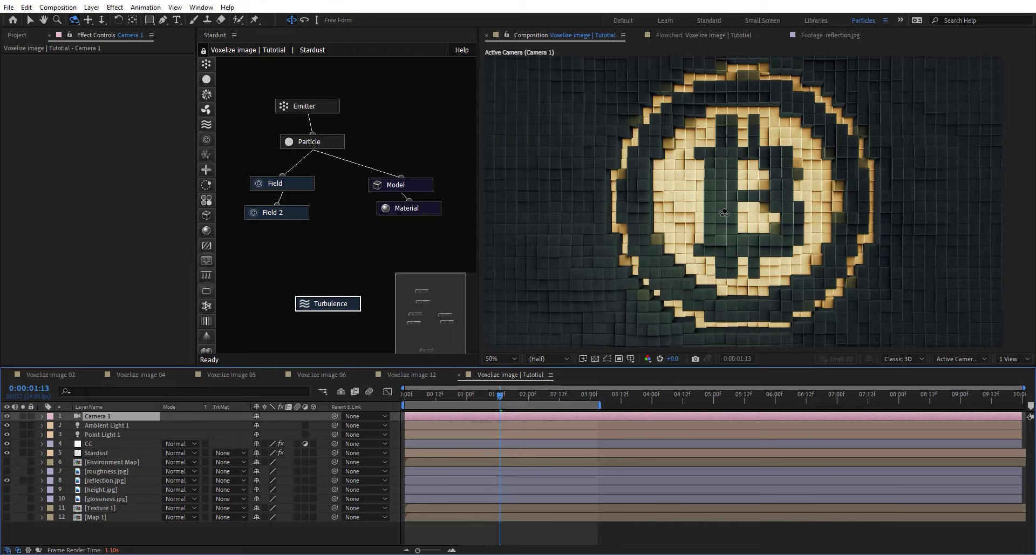
In the Image composition nested in Map 1, show chip.png, hide BitCoin.png, and return to the Voxelize image | Tutorial composition.
double_click(137, 515)
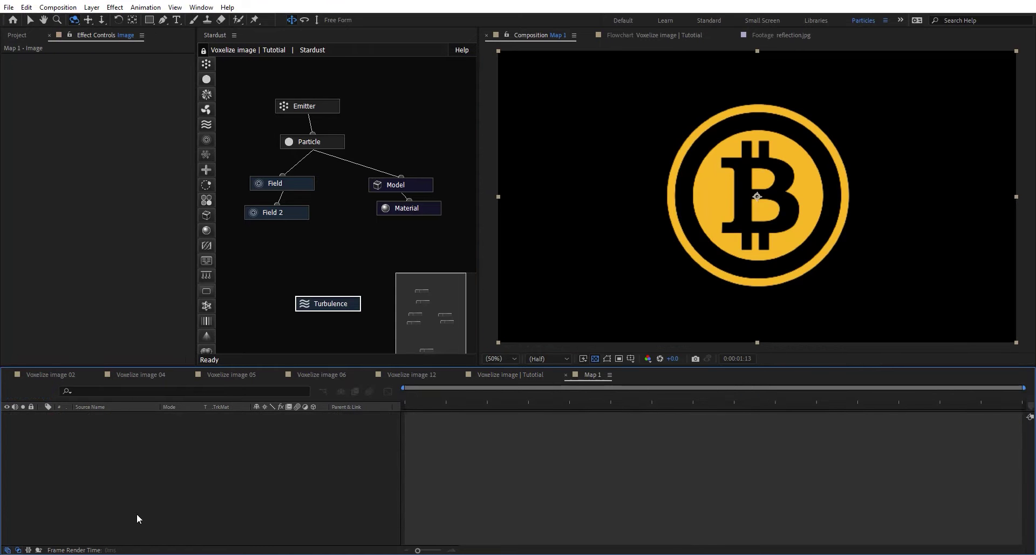
double_click(127, 416)
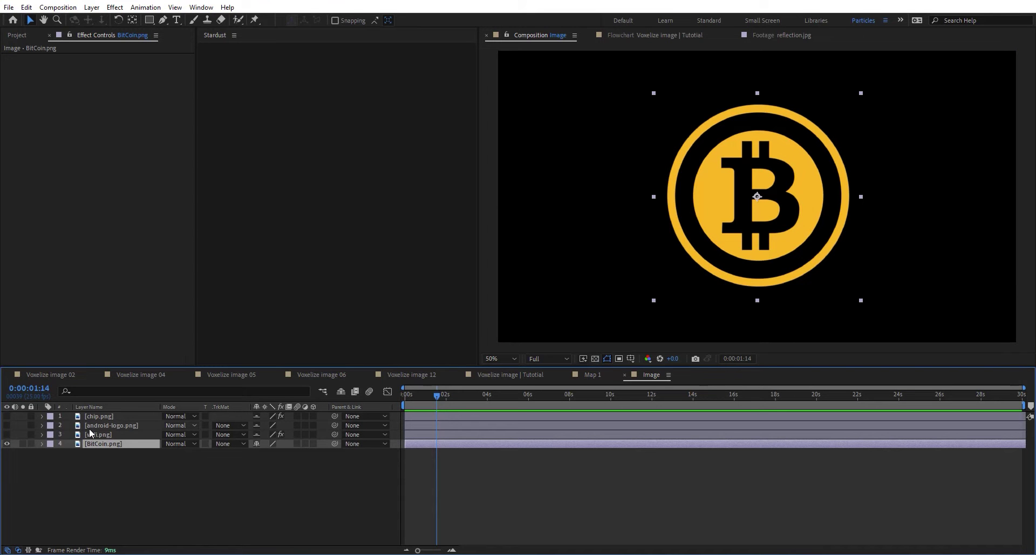
left_click(6, 416)
left_click(7, 444)
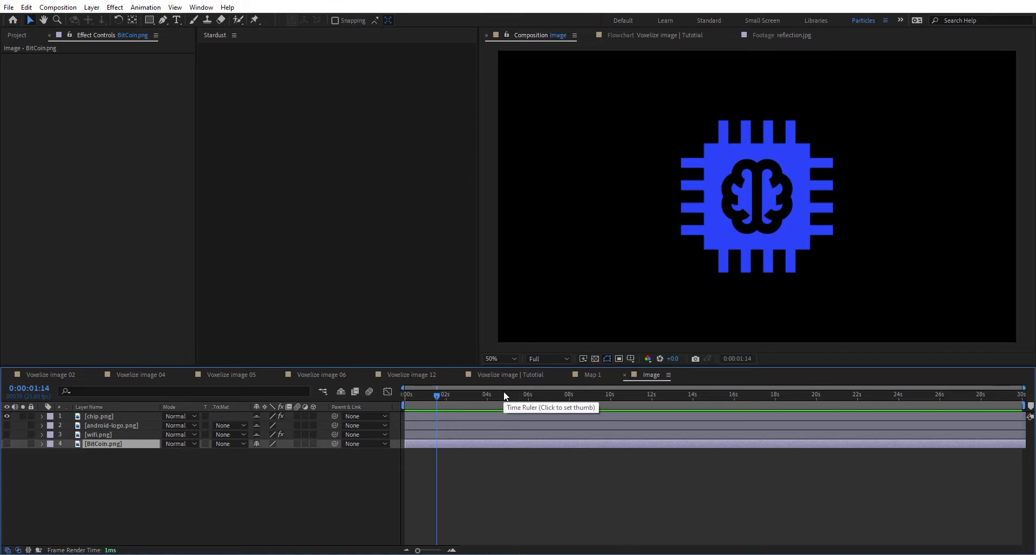
left_click(513, 375)
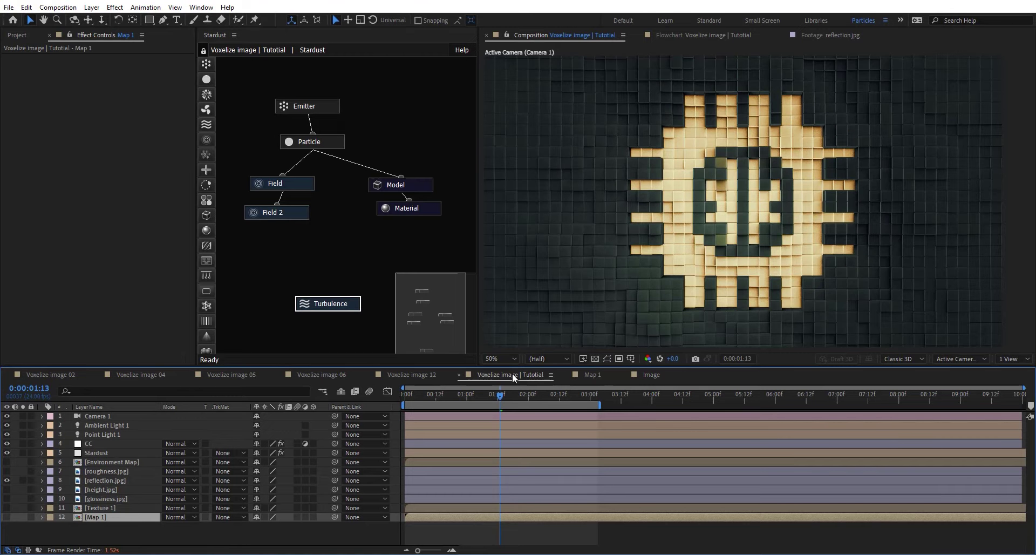
In the Image composition, replace the visible chip.png with android-logo.png over the transparency grid, and check the voxelized result in the tutorial composition.
left_click(650, 374)
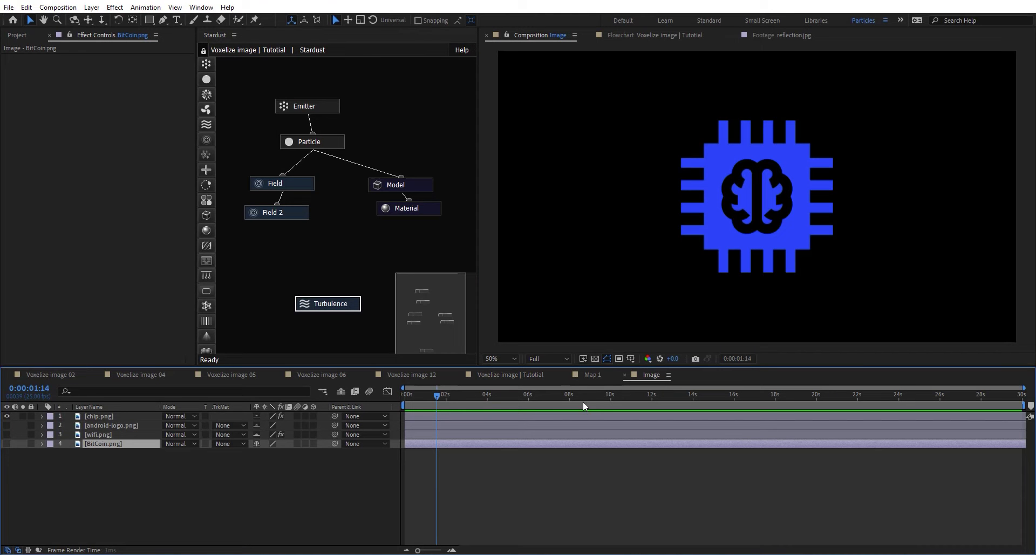
left_click(7, 416)
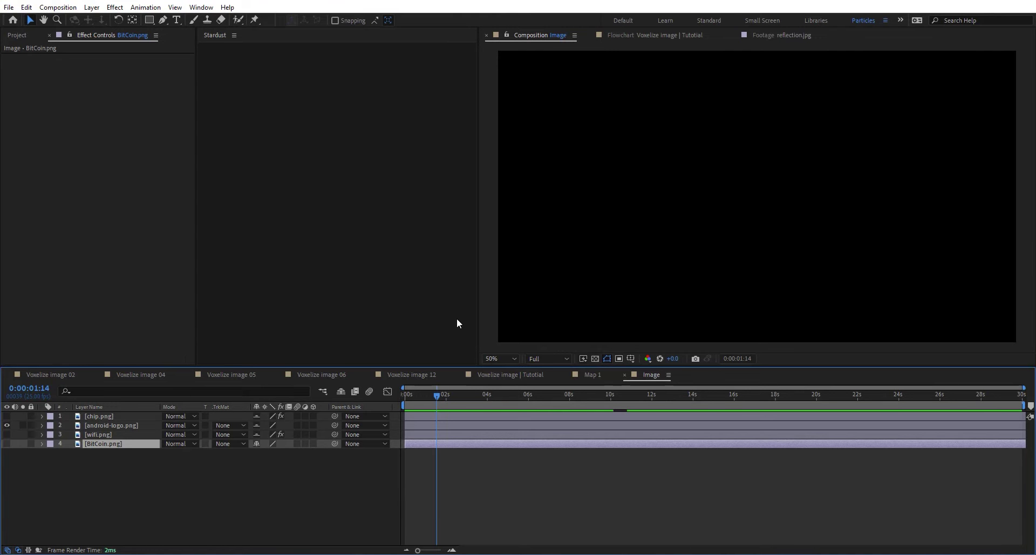
left_click(122, 426)
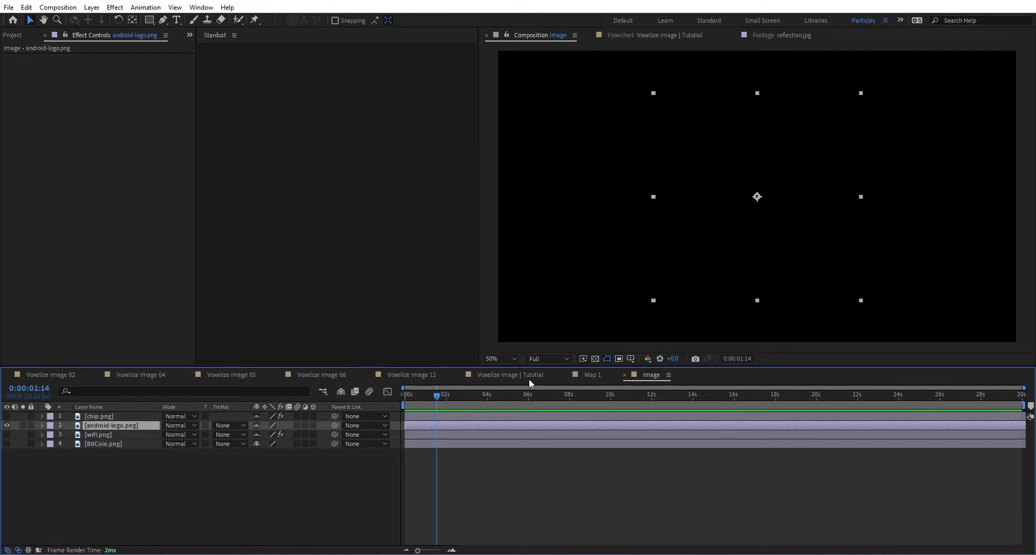
left_click(594, 359)
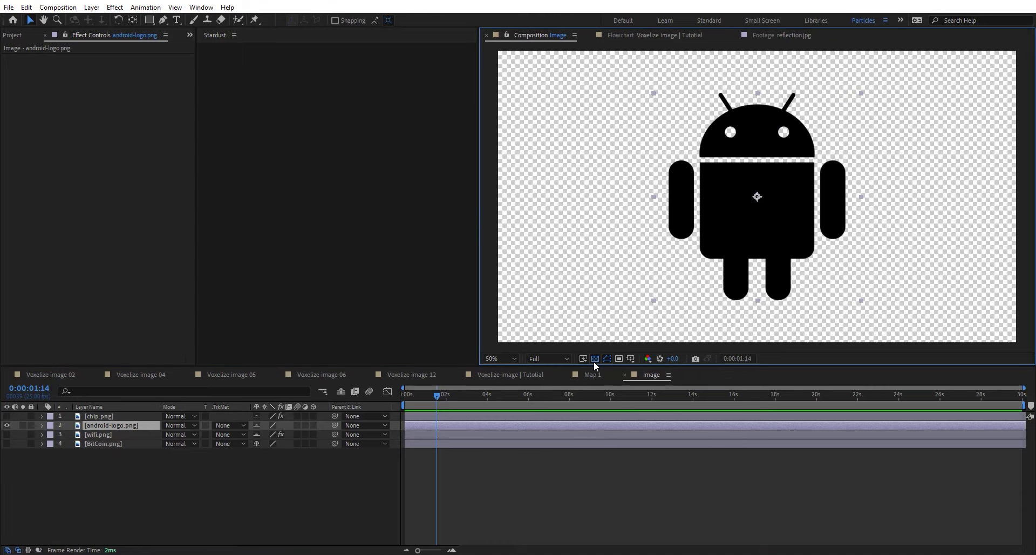
left_click(518, 374)
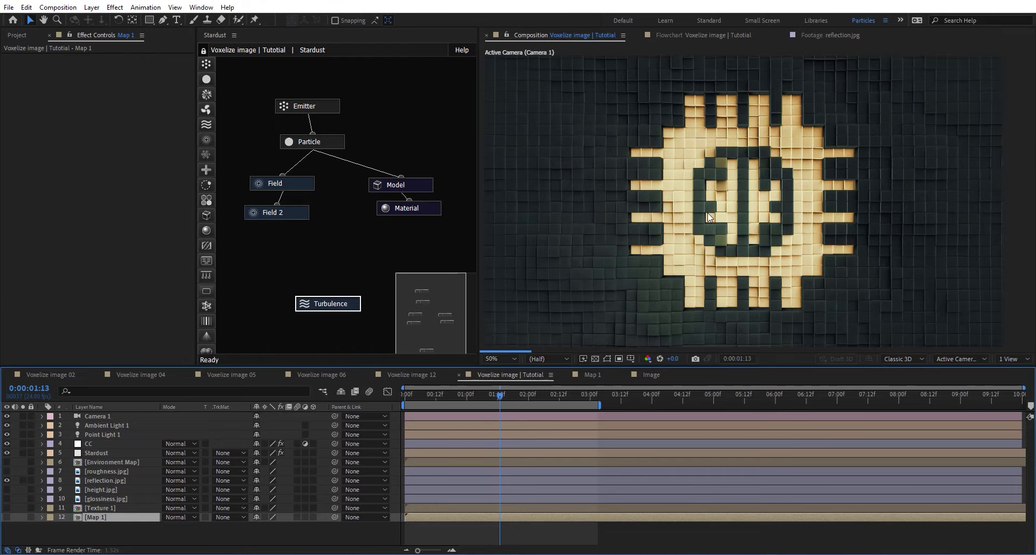
scroll(747, 188, "down", 1)
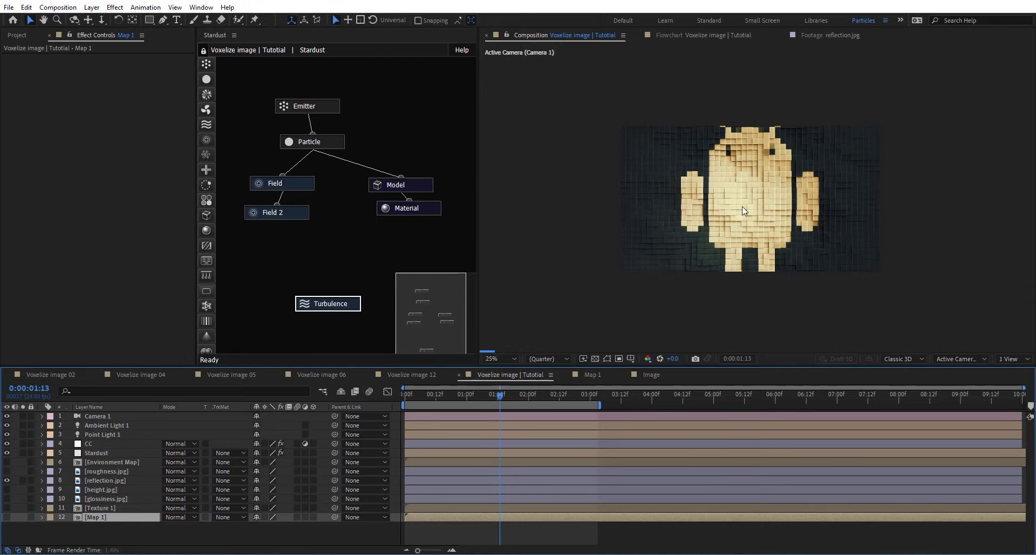
scroll(743, 203, "up", 1)
Scale the android-logo.png layer to 124% in the Image composition and return to the tutorial composition.
left_click(651, 376)
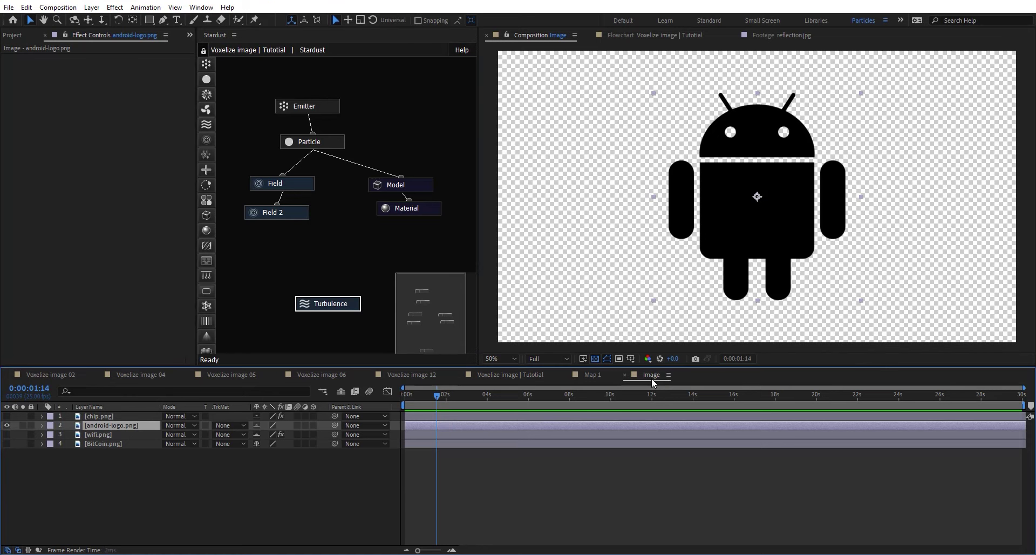
key("s")
left_click_drag(268, 434, 253, 435)
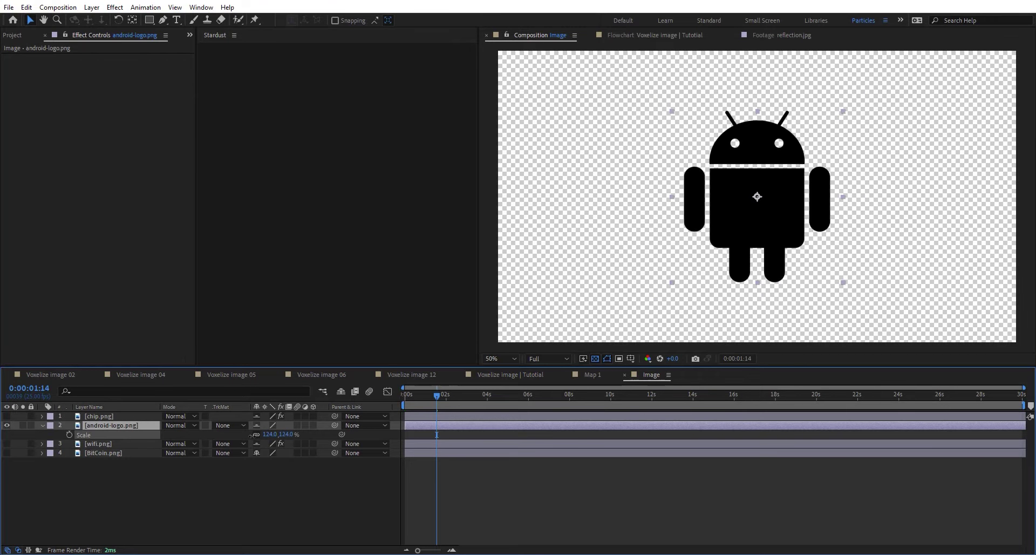
left_click(536, 372)
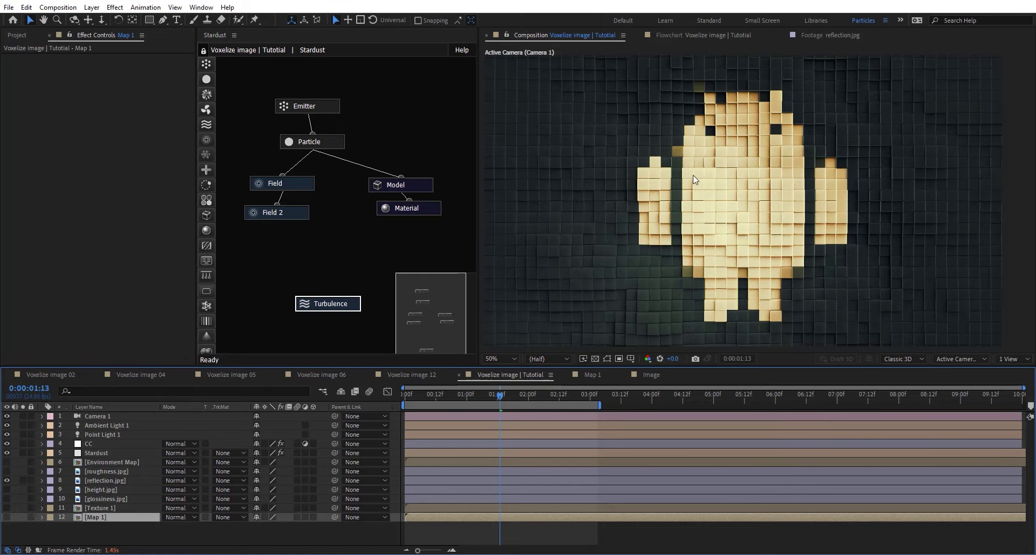
In the Image composition, show wifi.png, hide android-logo.png, and return to the Voxelize image | Tutorial composition.
left_click(664, 374)
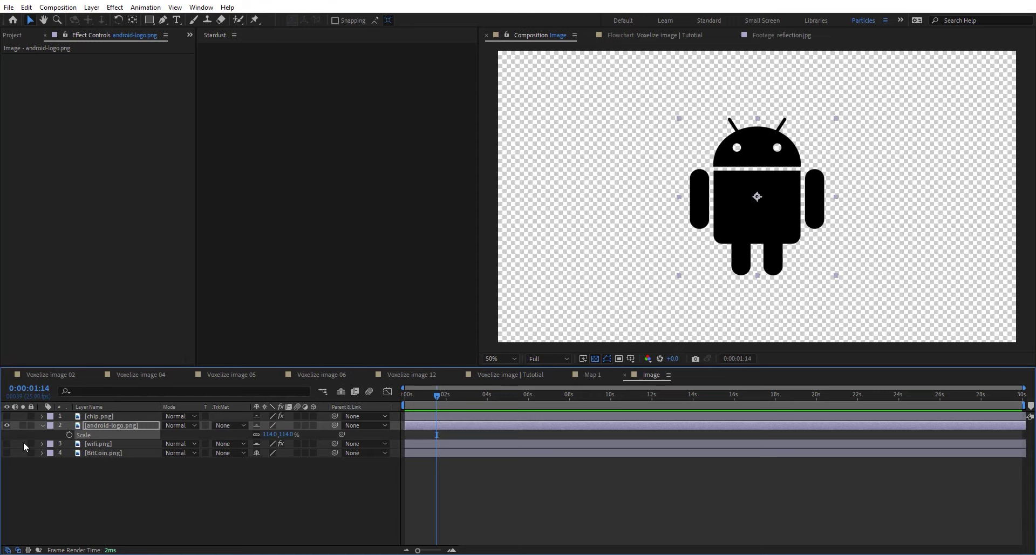
left_click(7, 444)
left_click(7, 425)
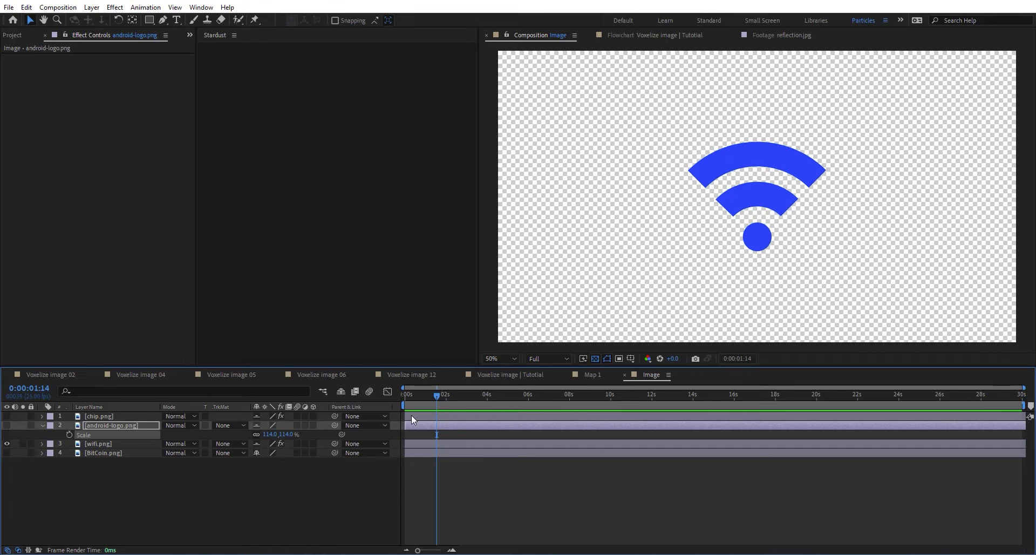
left_click(537, 373)
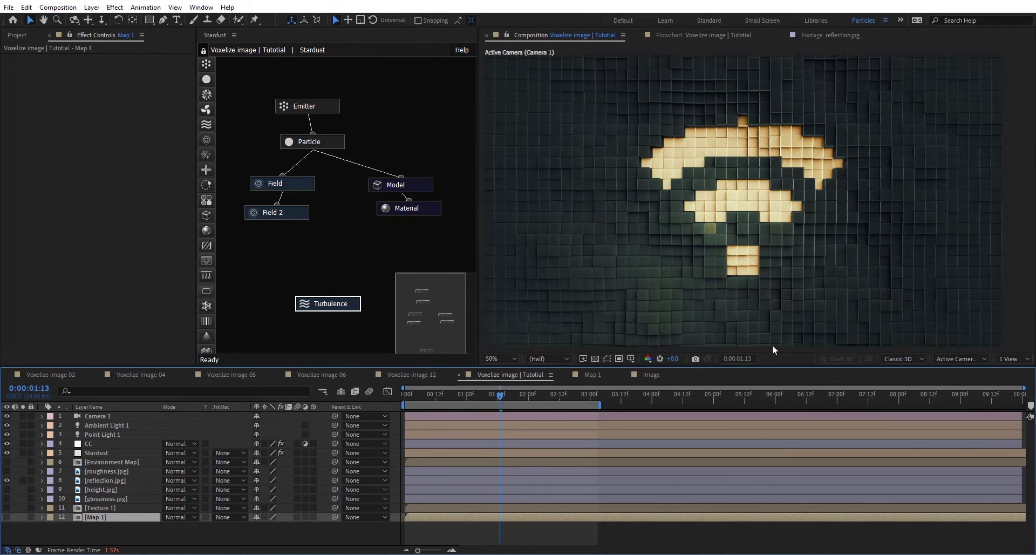
Open the Voxelize image 04 composition and inspect the Model node's source and extrude properties.
left_click(650, 373)
left_click(144, 374)
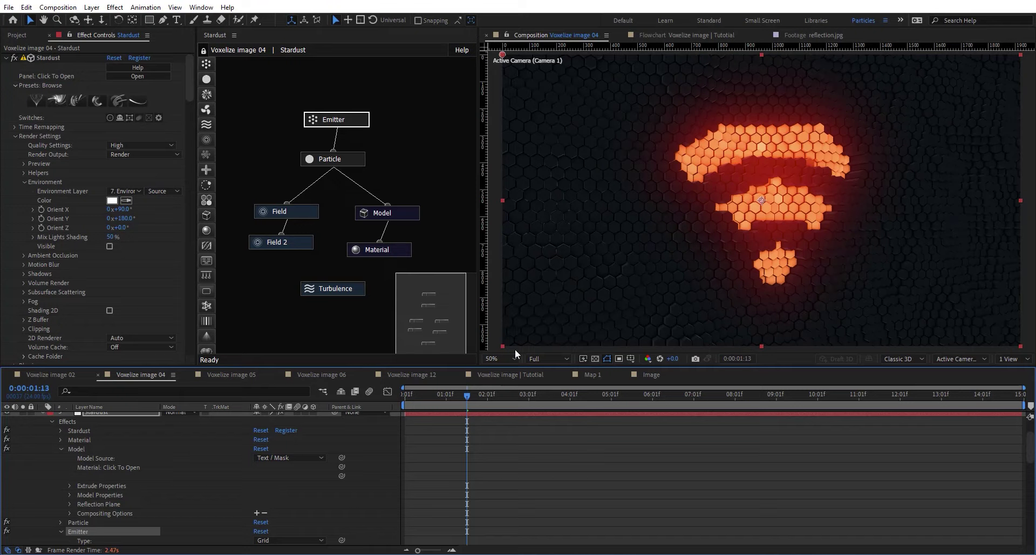
scroll(132, 460, "up", 3)
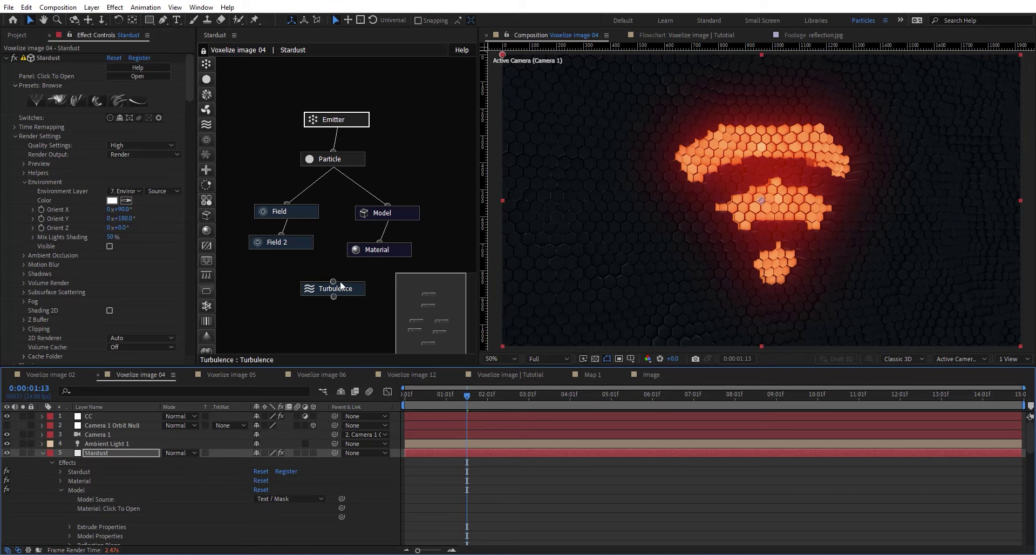
left_click(407, 214)
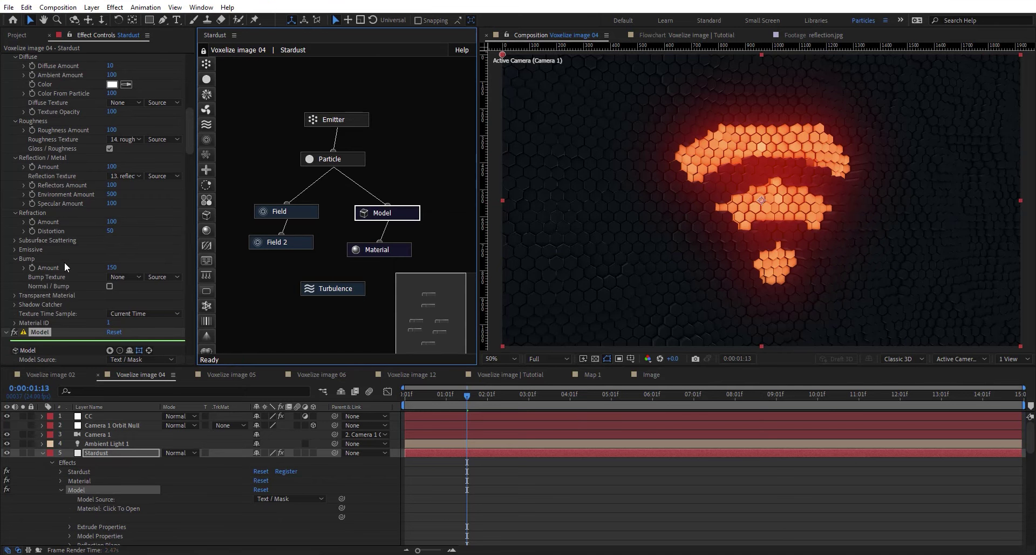
scroll(63, 258, "down", 1)
scroll(63, 258, "down", 4)
left_click(129, 237)
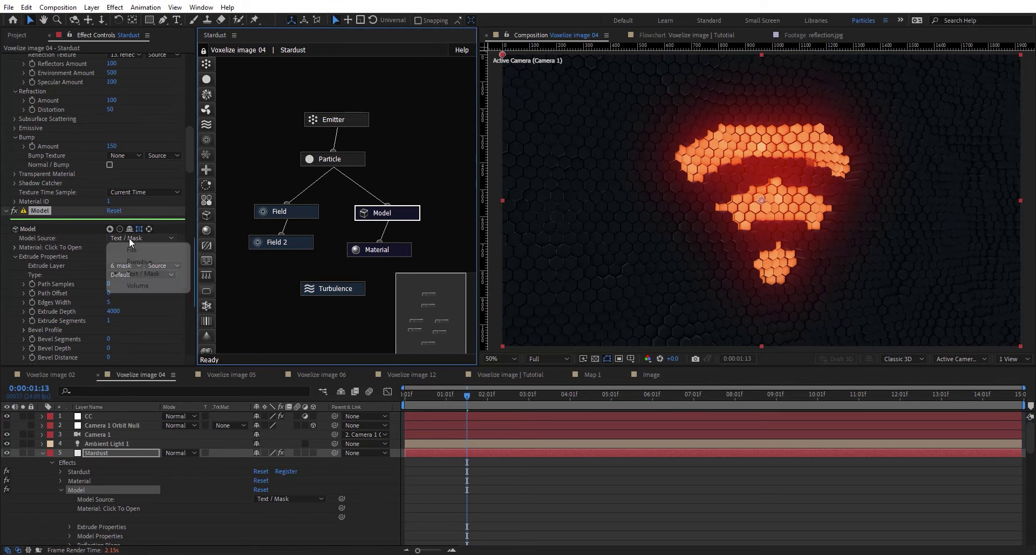
left_click(84, 251)
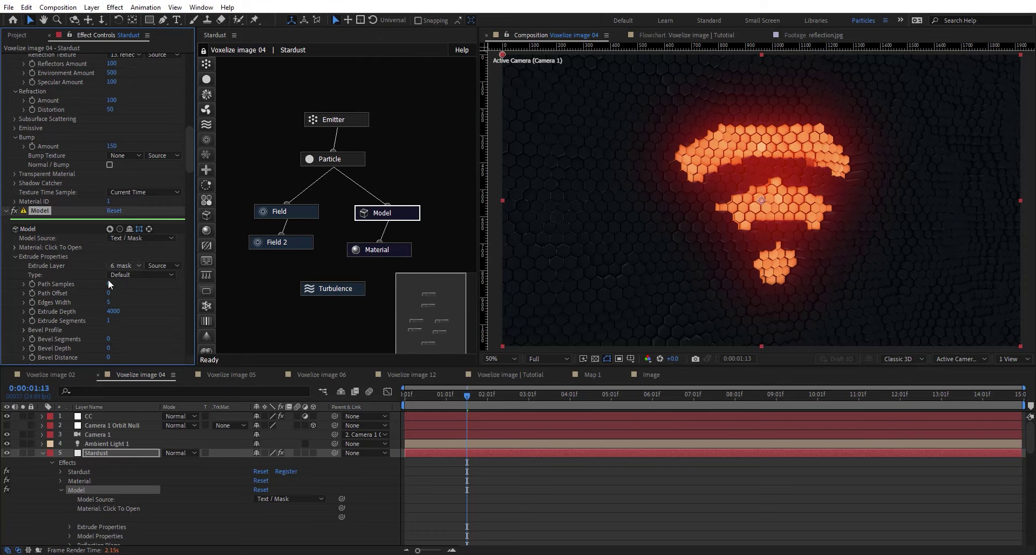
scroll(122, 455, "down", 2)
scroll(70, 447, "up", 1)
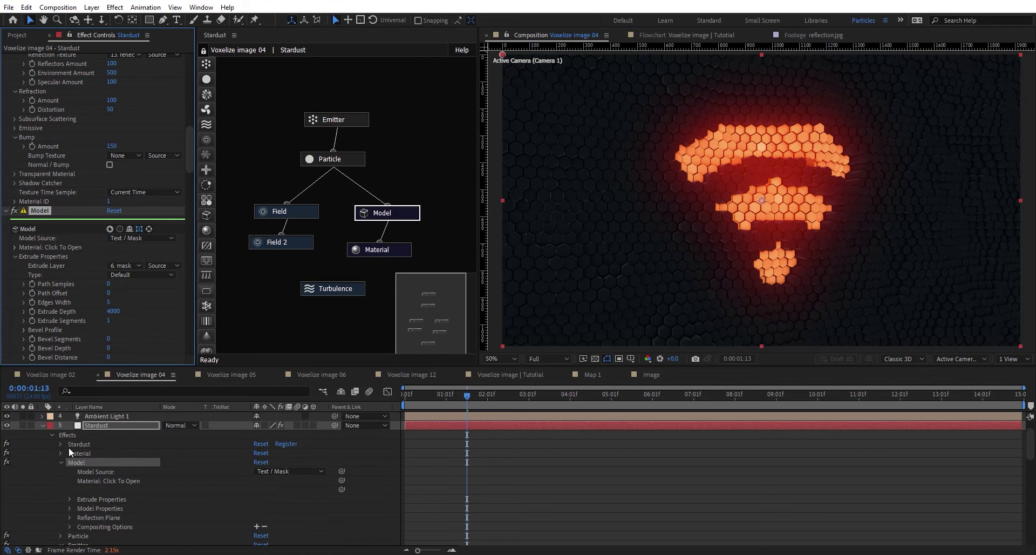
Collapse the Stardust layer and reveal the mask path of the layer named mask.
left_click(44, 425)
left_click(95, 460)
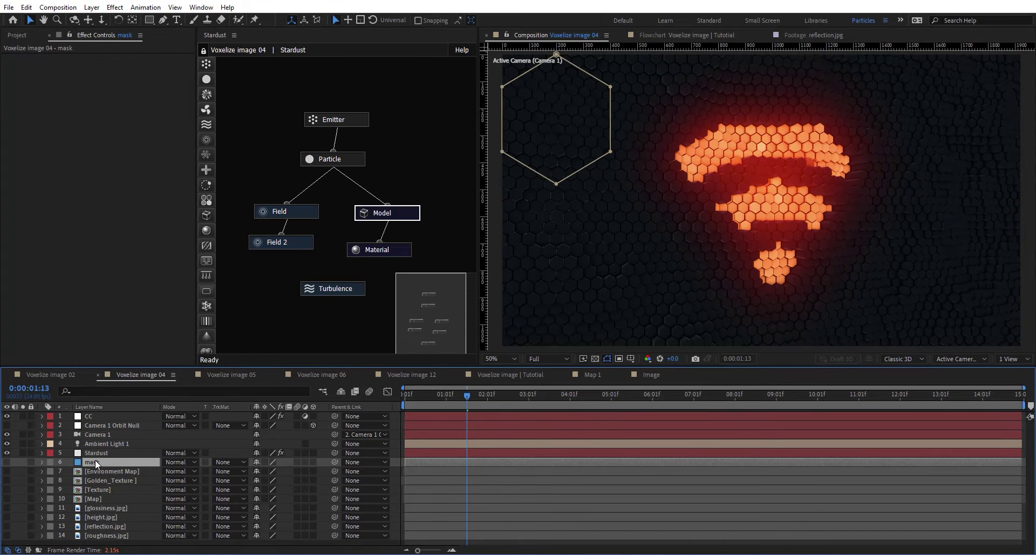
key("m")
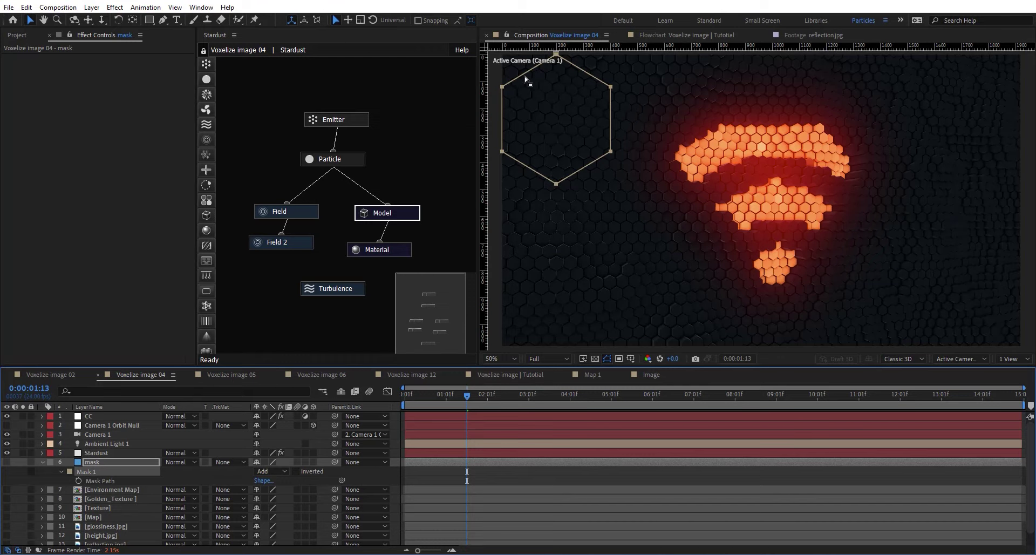
Return to the Model node and review its Extrude Layer and Extrude Depth settings.
left_click(405, 213)
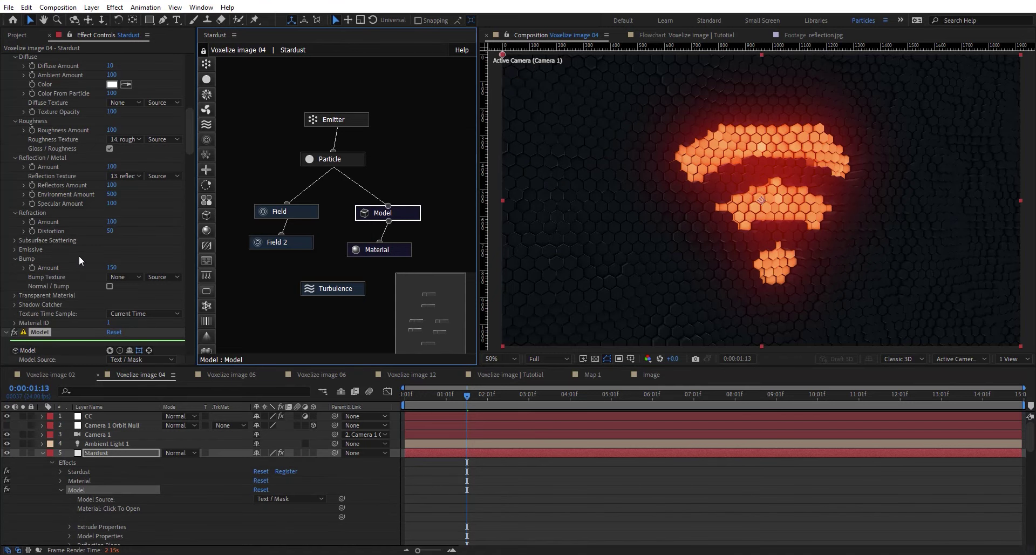
scroll(79, 255, "down", 5)
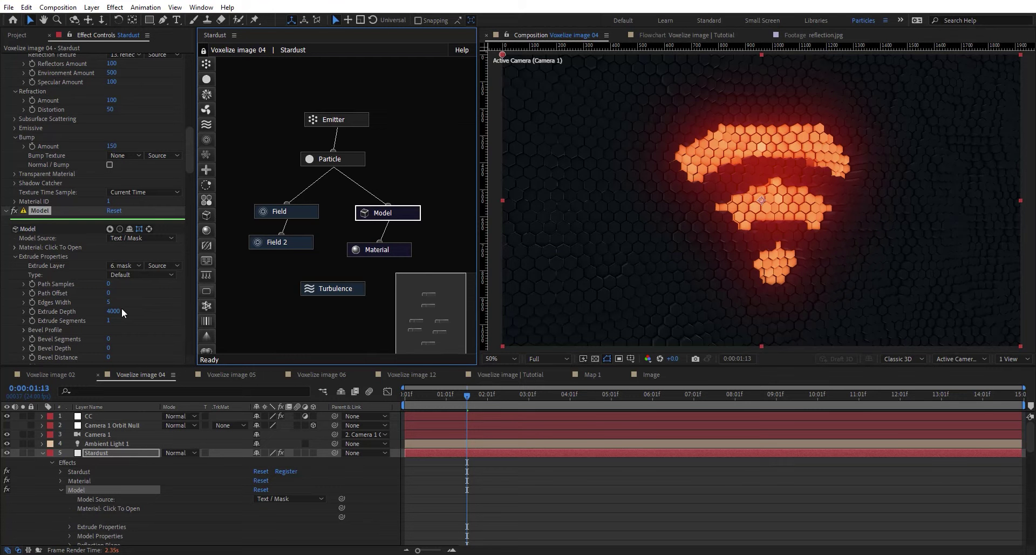
scroll(121, 307, "down", 3)
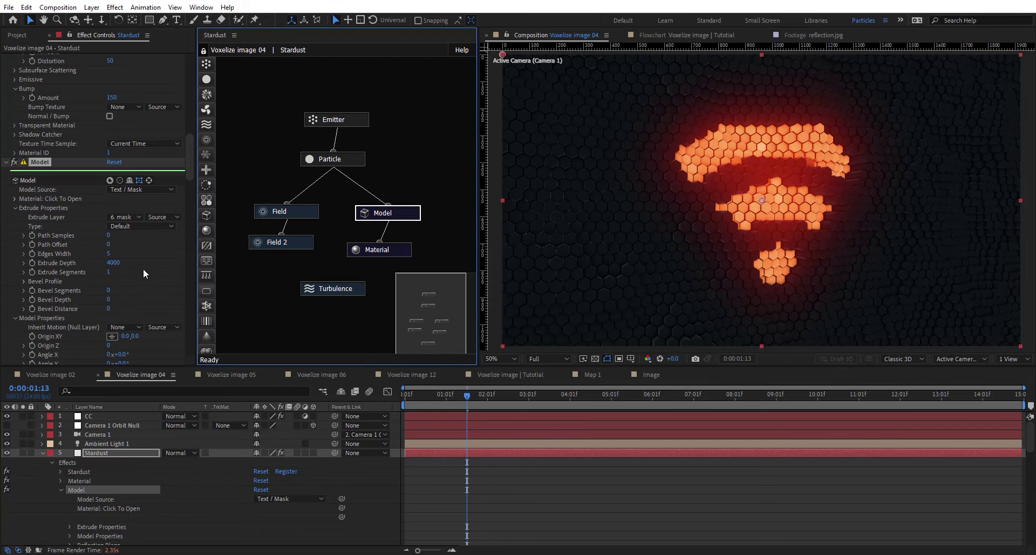
Examine the Emitter node's type, size and grid properties, including the Grid X, Y and Z counts and Grid Shift.
left_click(335, 117)
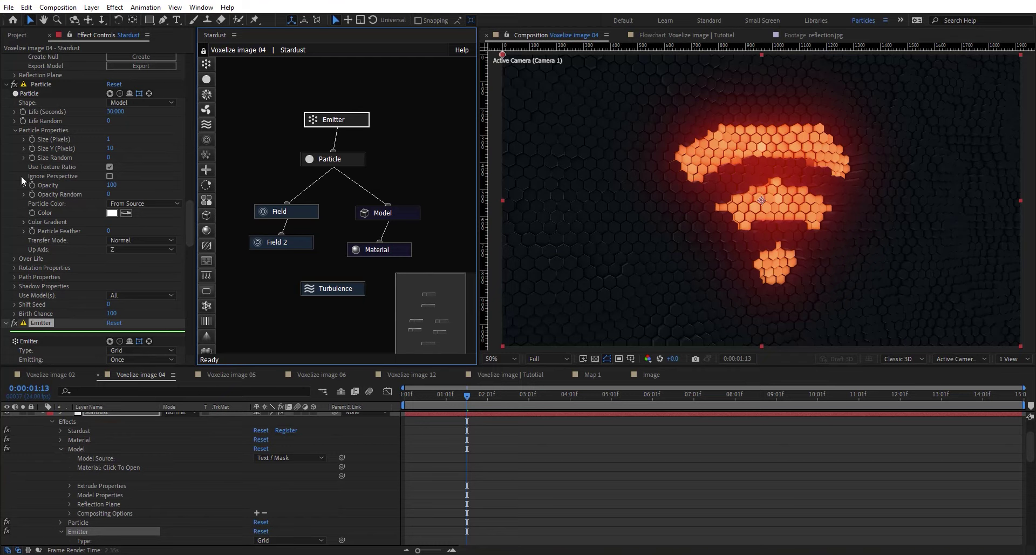
scroll(63, 138, "down", 10)
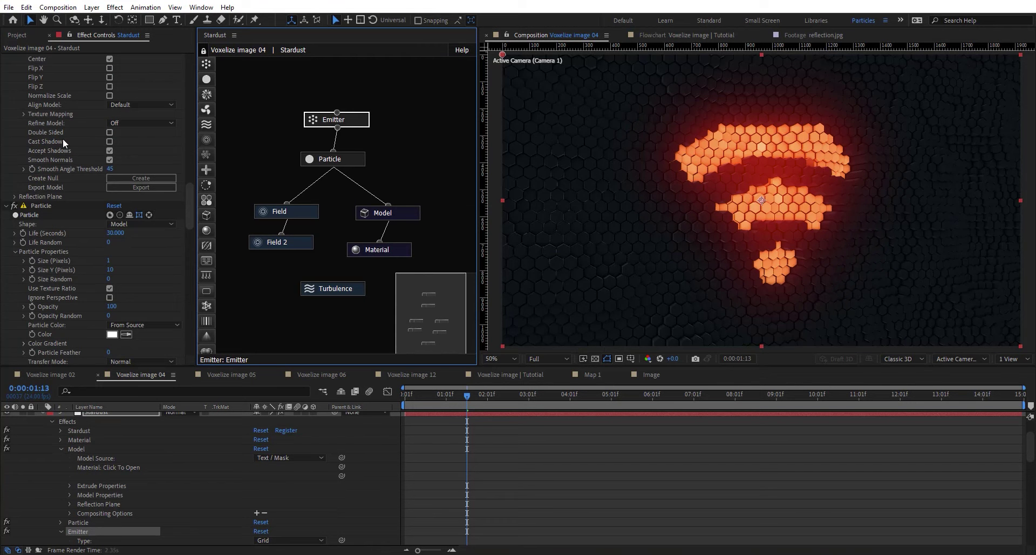
scroll(54, 194, "down", 5)
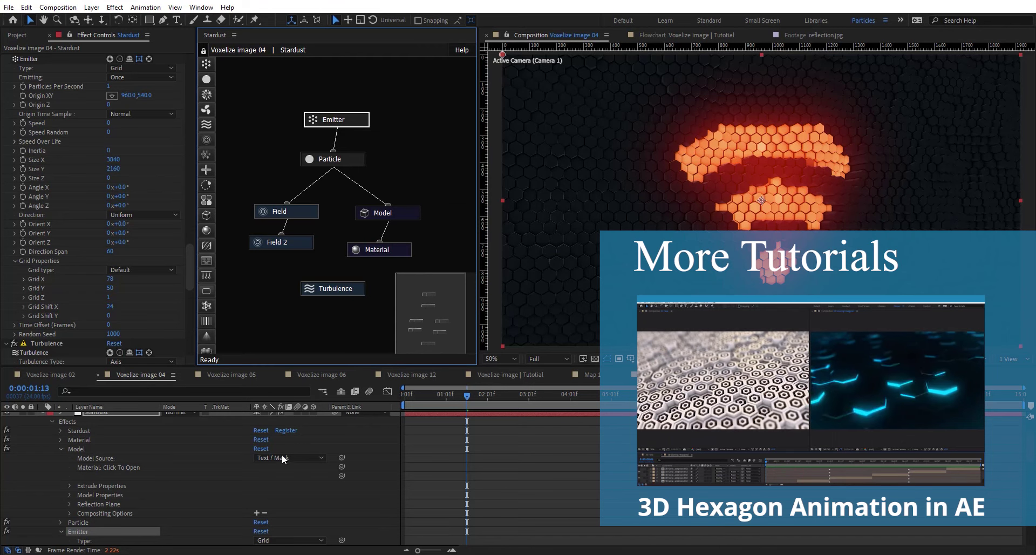
scroll(177, 498, "down", 4)
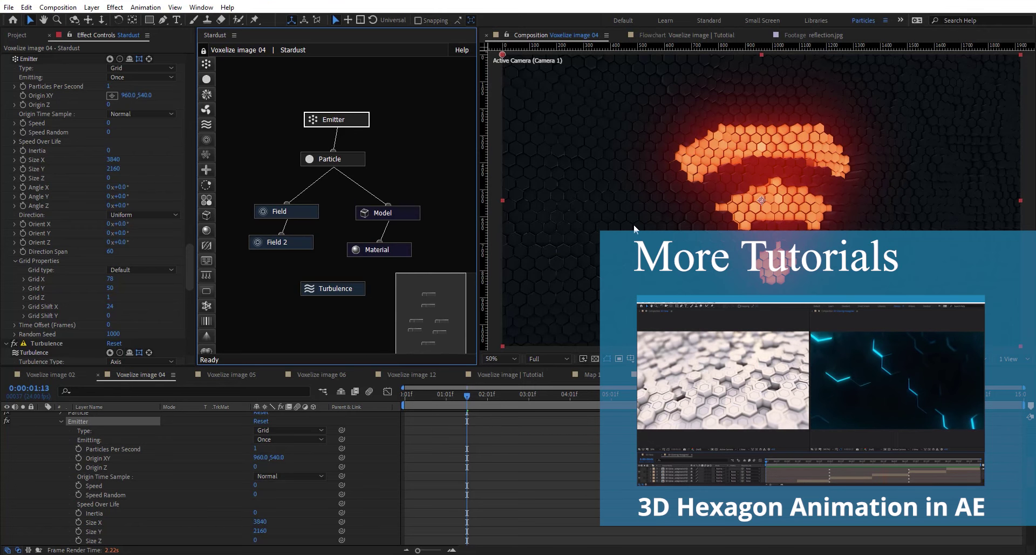
Check the Model node's Size and set the Particle node's Size (Pixels) to 1.
left_click(405, 215)
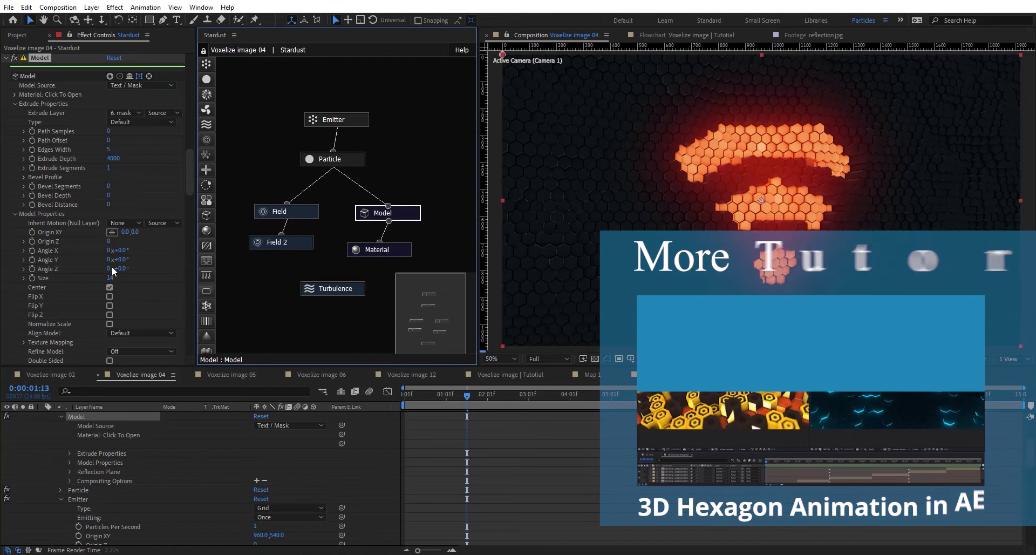
left_click(352, 159)
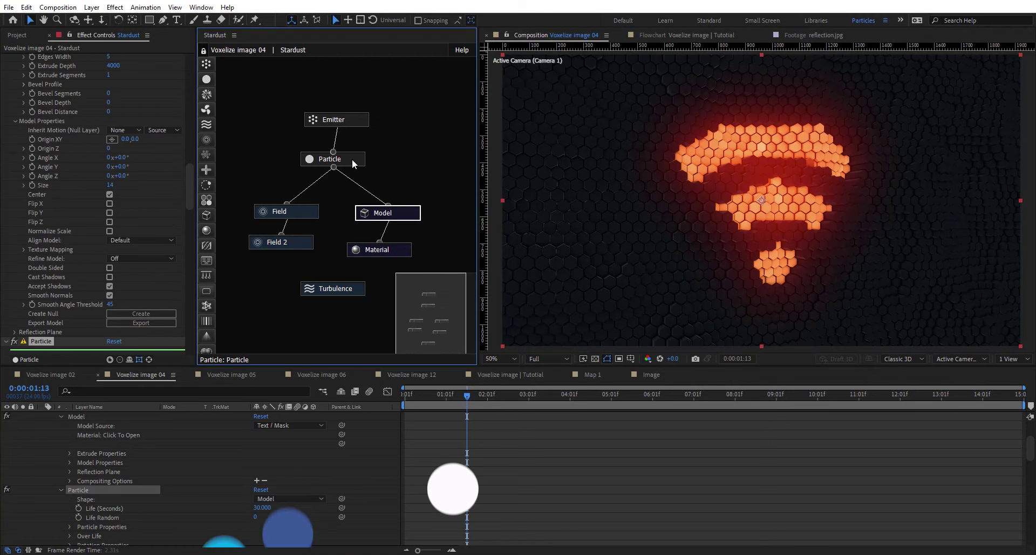
scroll(48, 277, "down", 5)
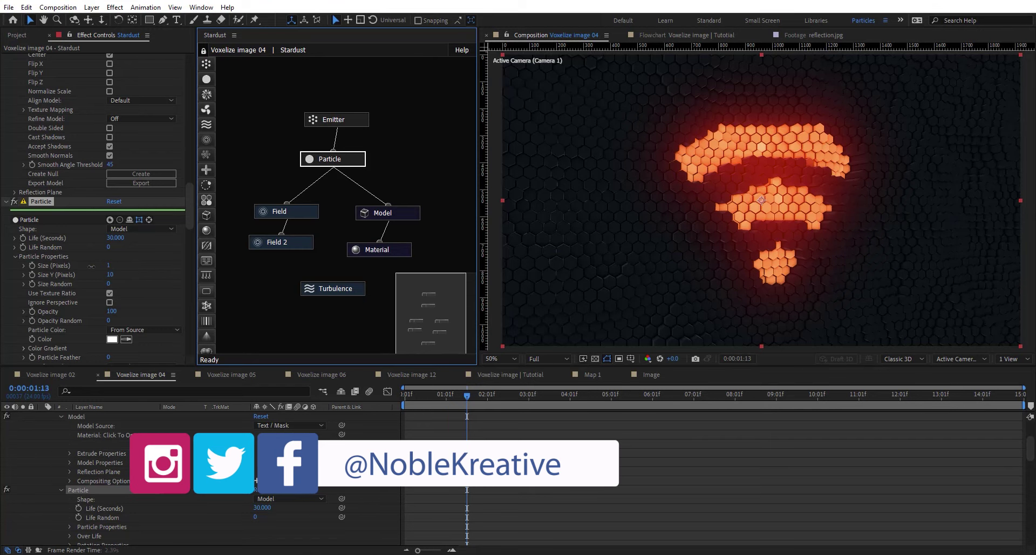
left_click(110, 266)
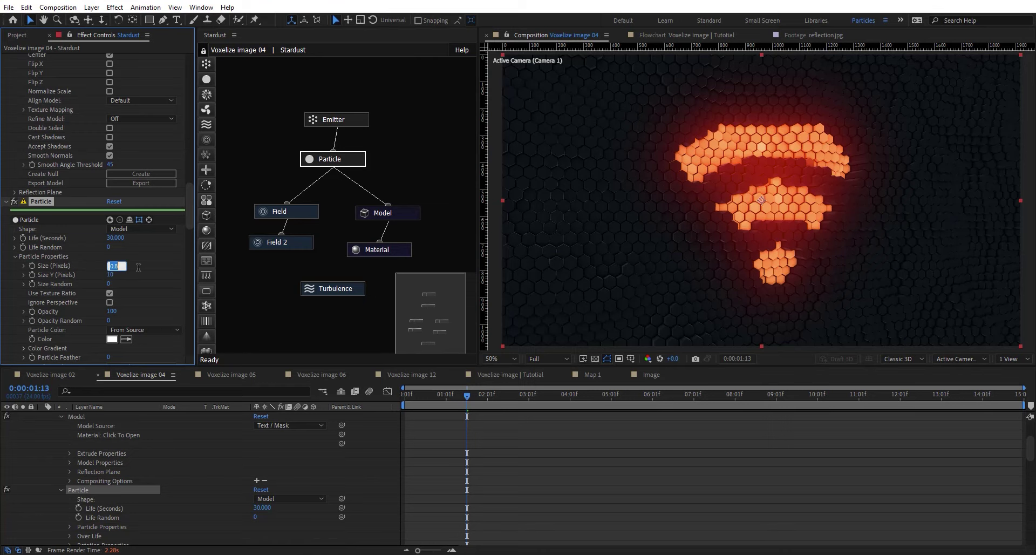
type("1")
key("Return")
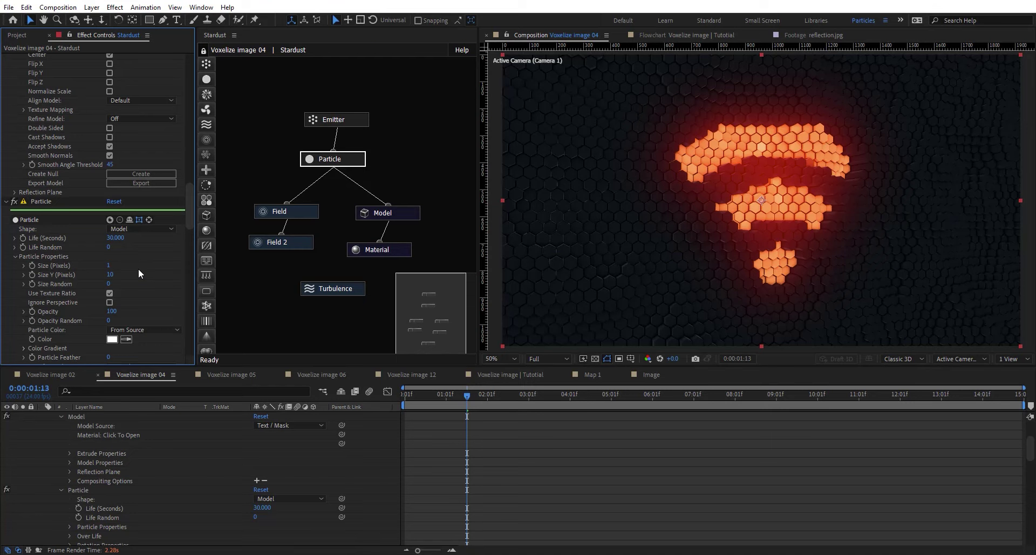
Open the Voxelize image 05 composition and preview its hexagons at 0:00:04:02, 0:00:05:06 and 0:00:06:09.
left_click(224, 371)
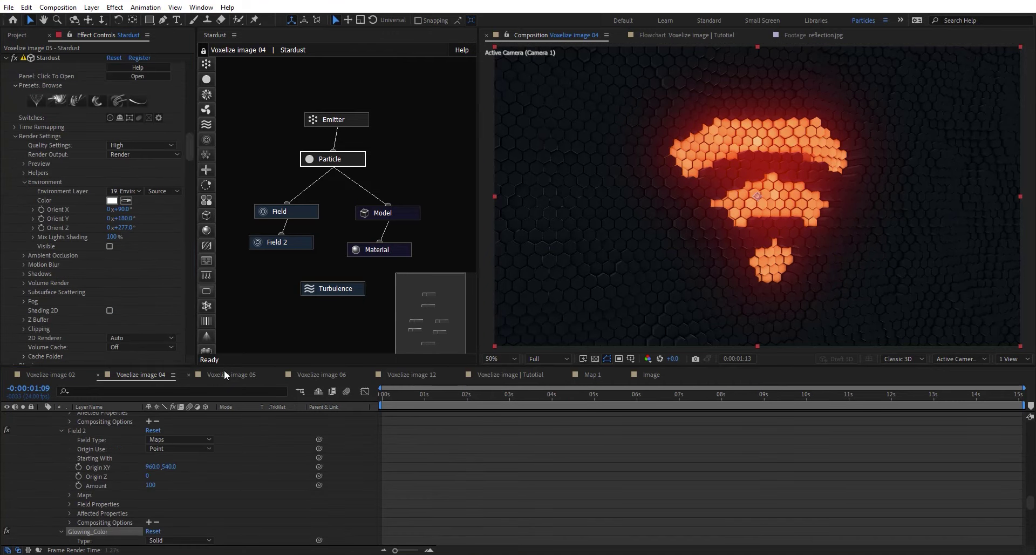
left_click(554, 394)
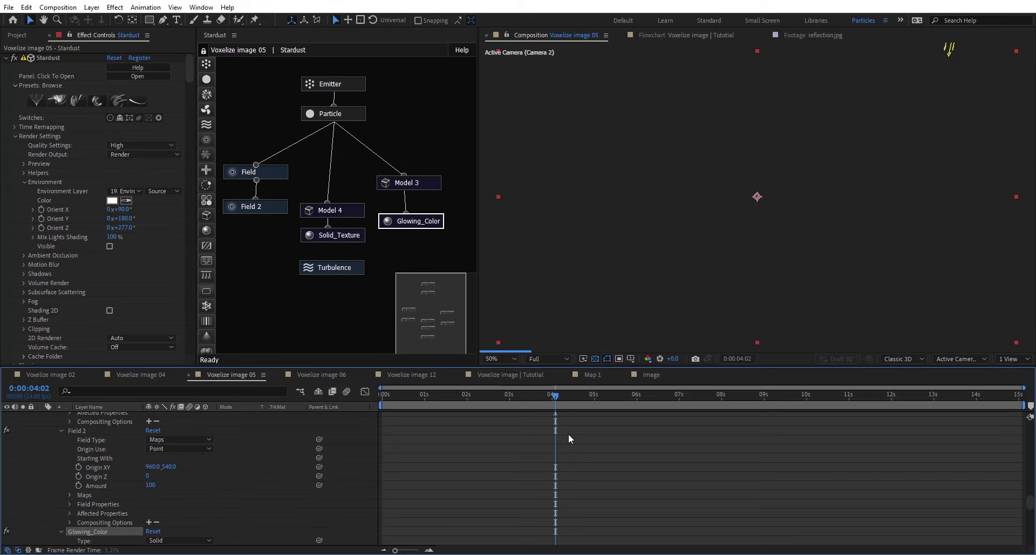
scroll(568, 432, "up", 10)
scroll(568, 433, "up", 3)
left_click(606, 397)
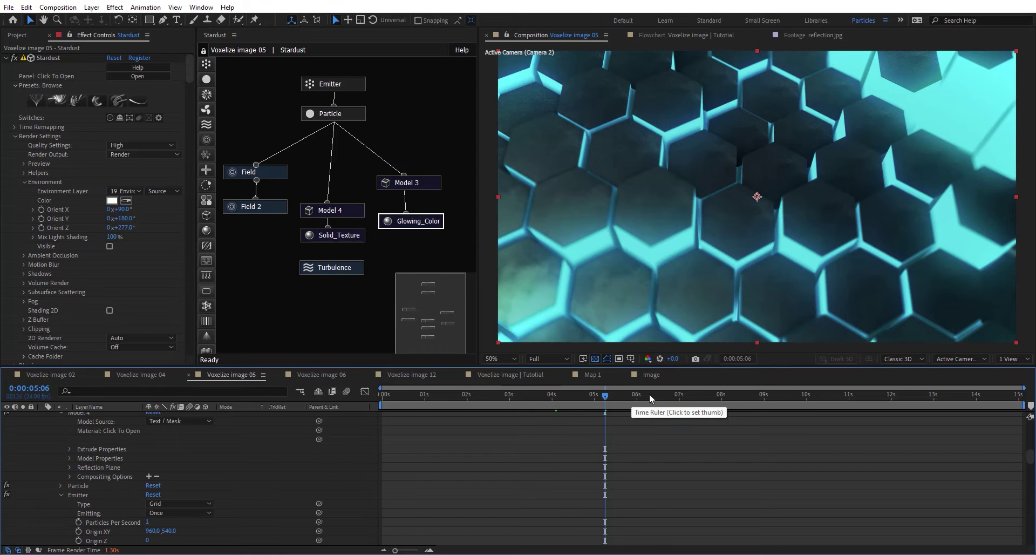
left_click(652, 394)
key("u")
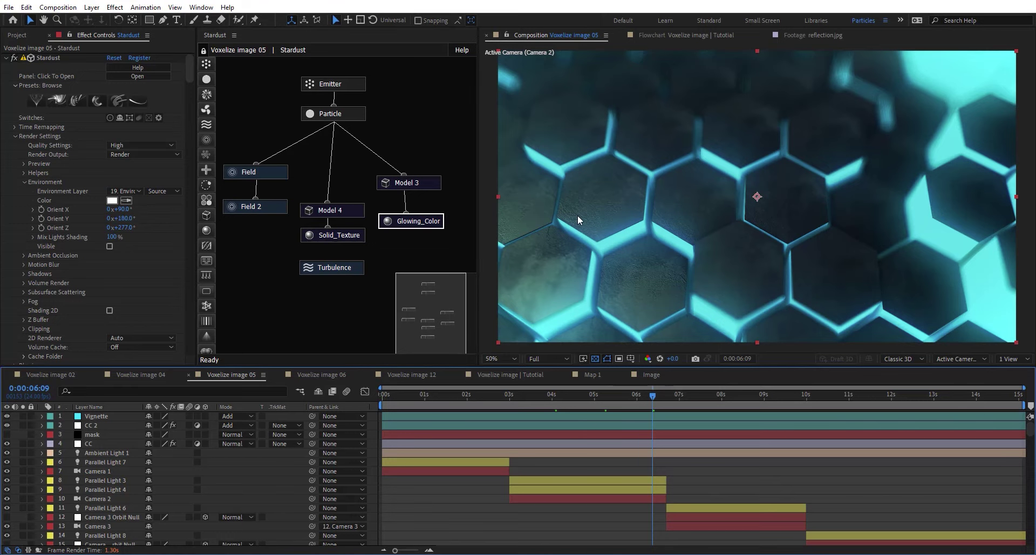
Disable the Model 3 node and open Model 4's Extrude Depth for editing.
right_click(406, 184)
left_click(432, 156)
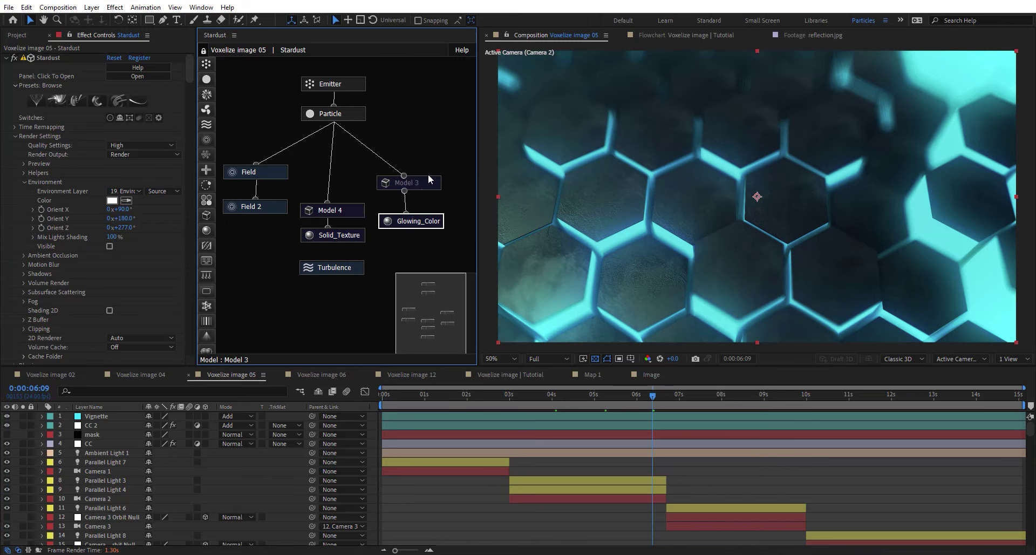
left_click(342, 211)
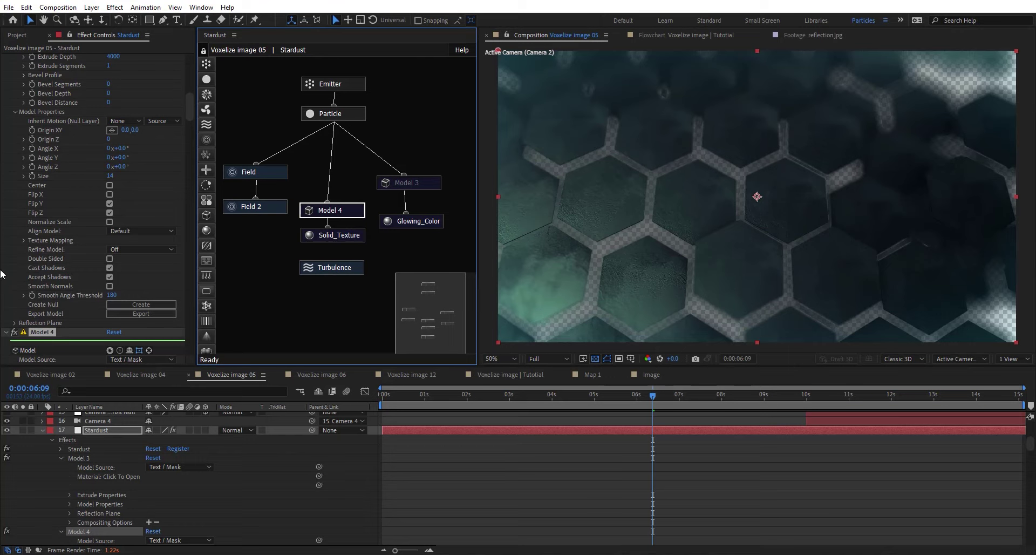
scroll(21, 270, "down", 5)
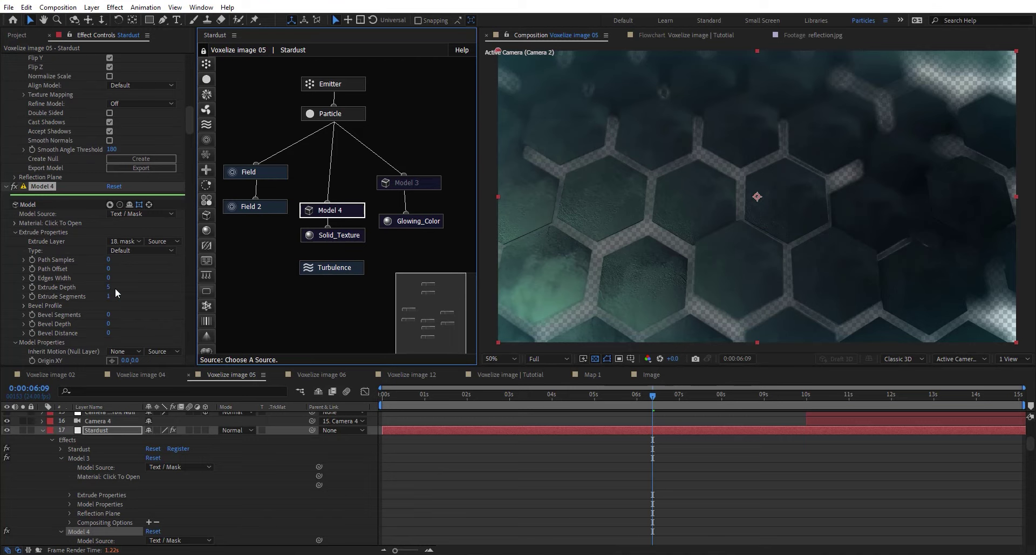
left_click(108, 287)
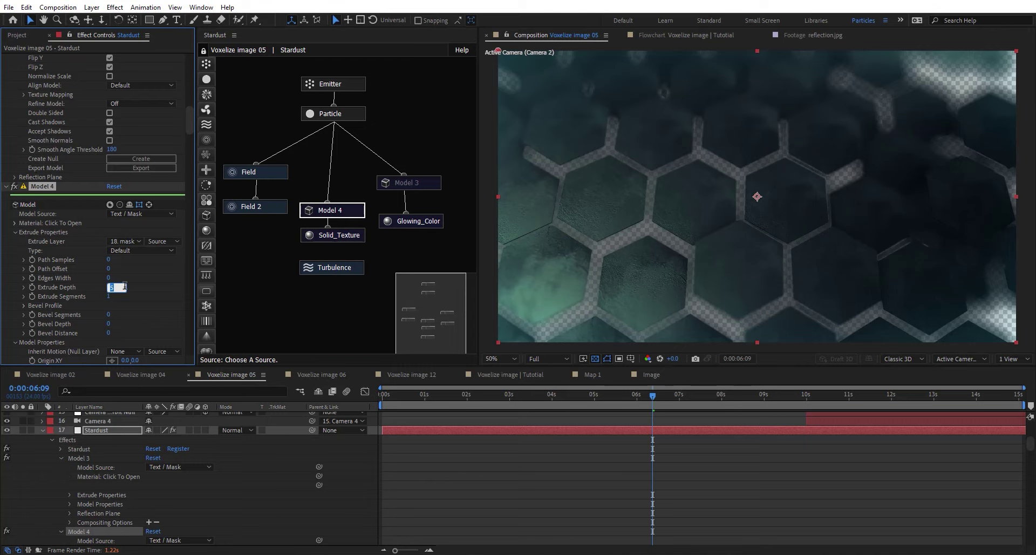
Re-enable the Model 3 node and disable Model 4 to isolate the glowing hexagons.
left_click(426, 185)
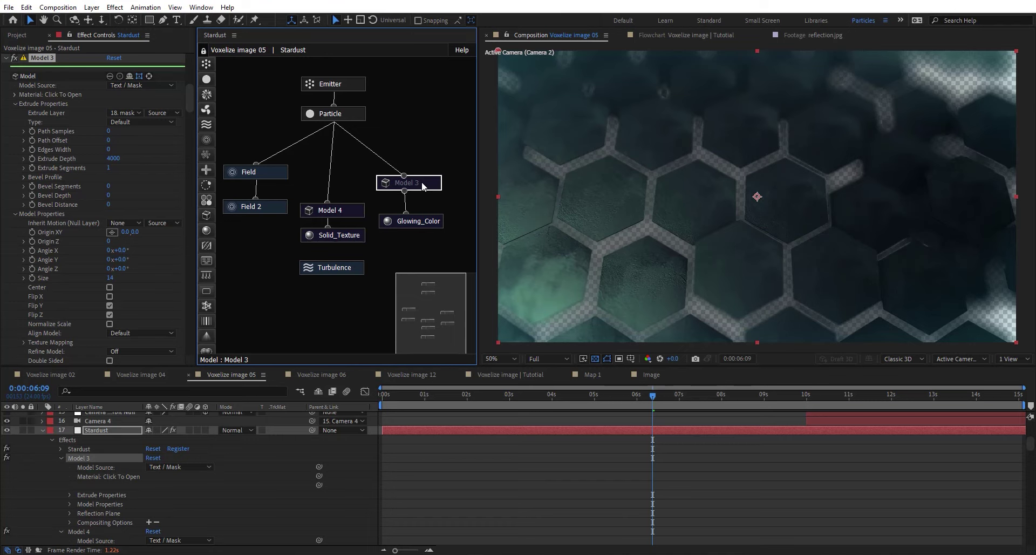
right_click(423, 186)
left_click(447, 161)
right_click(347, 212)
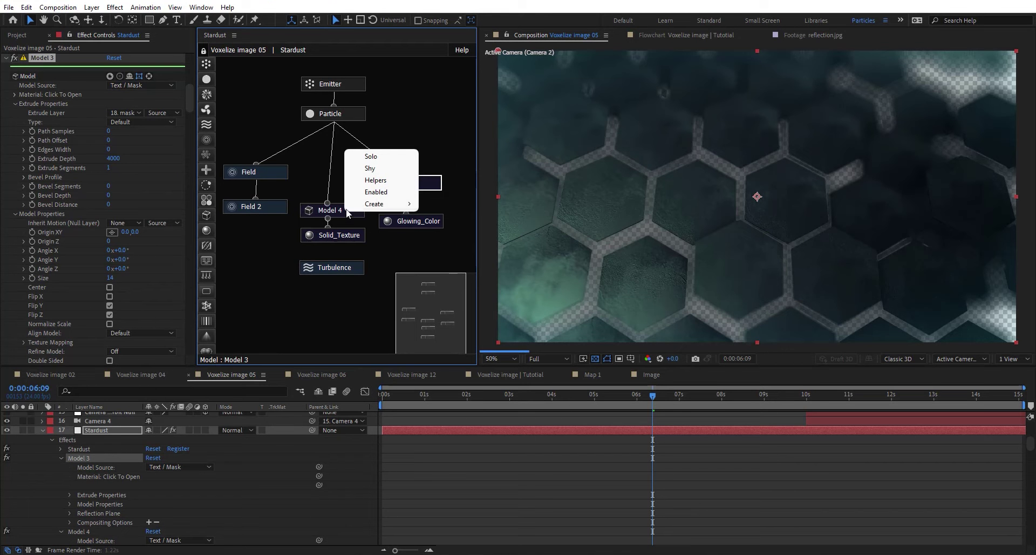
left_click(358, 192)
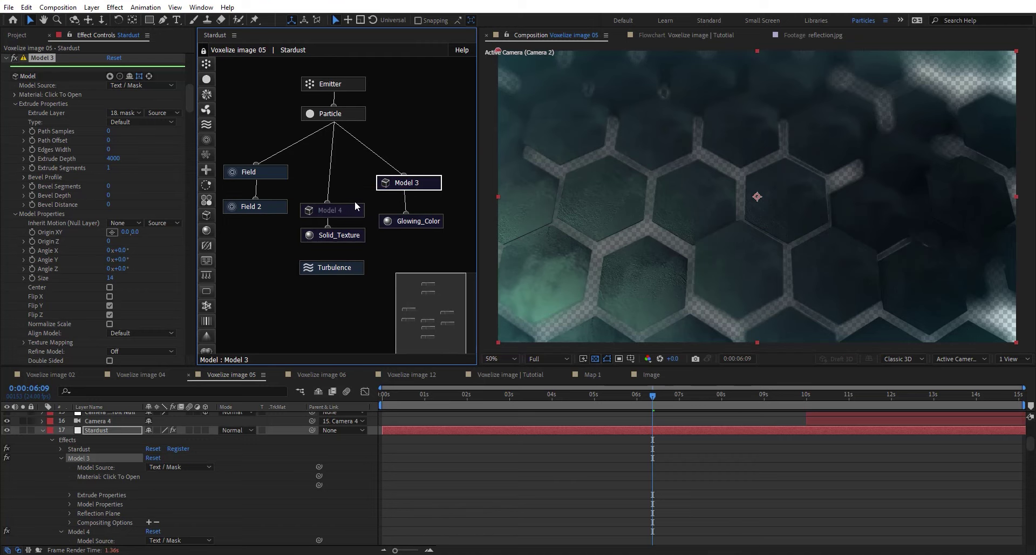
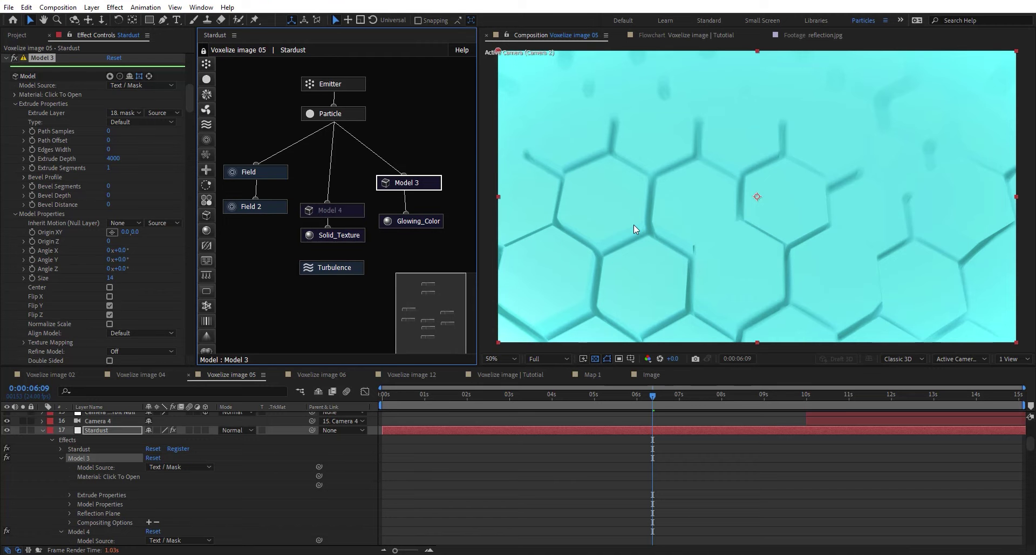
Re-enable the Model 4 node and compare its extrude and Origin Z settings with those of Model 3.
right_click(335, 213)
left_click(372, 193)
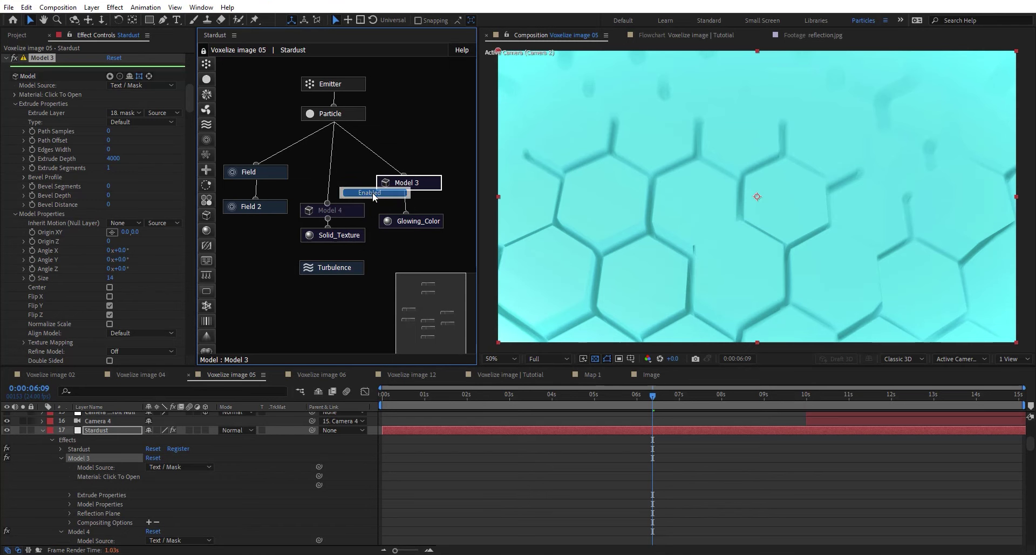
left_click(348, 211)
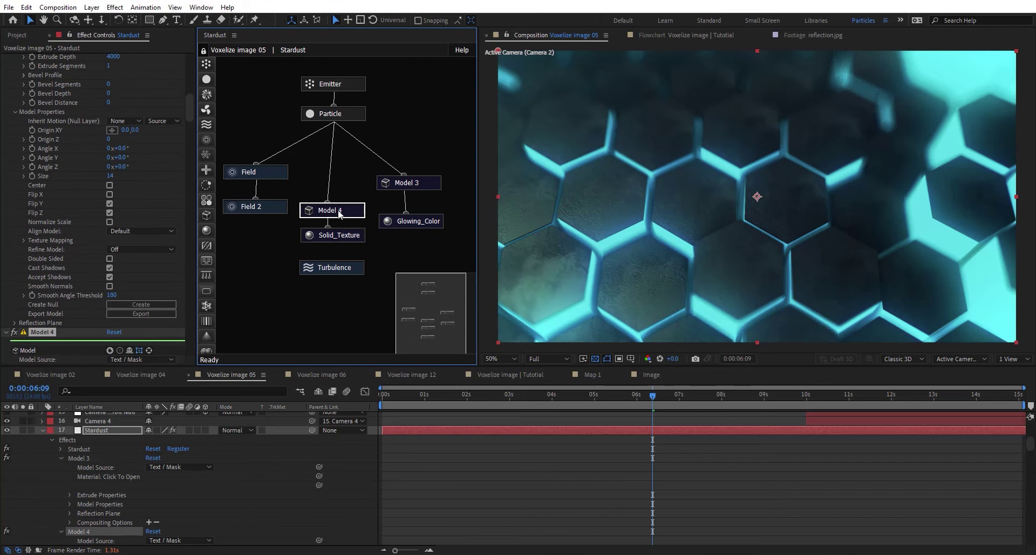
scroll(63, 263, "down", 5)
scroll(62, 261, "down", 3)
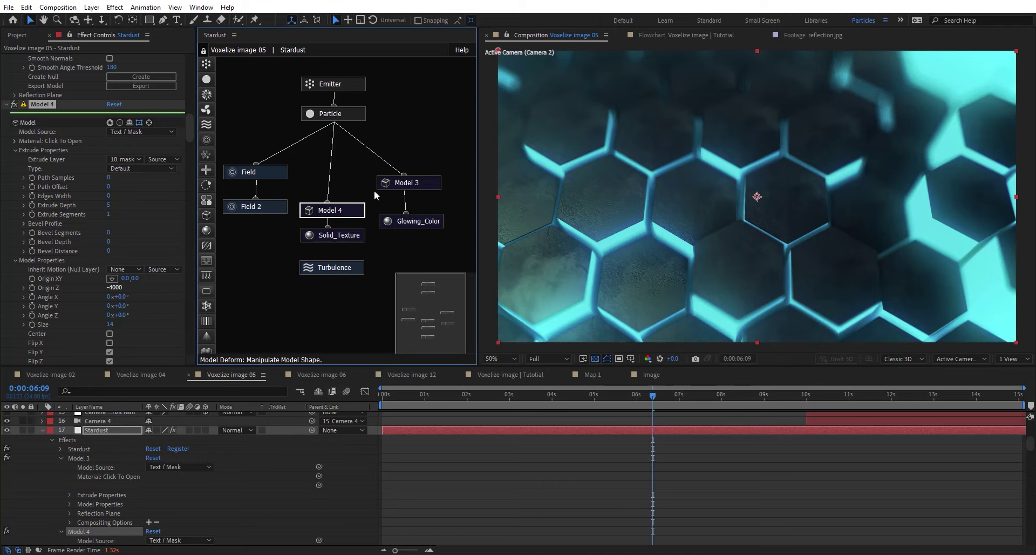
left_click(425, 183)
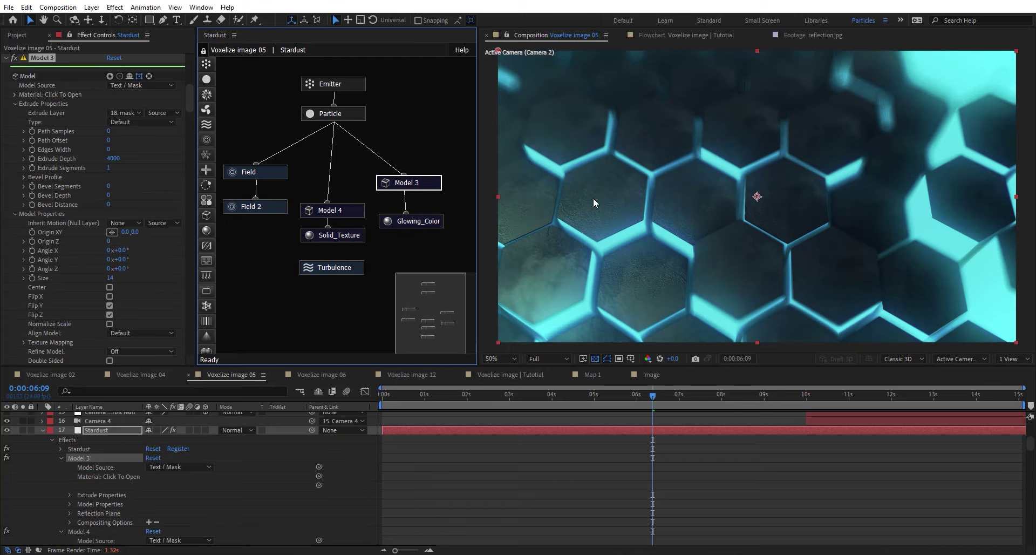
Set the Solid_Texture material's Bump Texture to None for comparison, and restore it to 22. Golden_Texture.
left_click(354, 234)
scroll(80, 267, "down", 5)
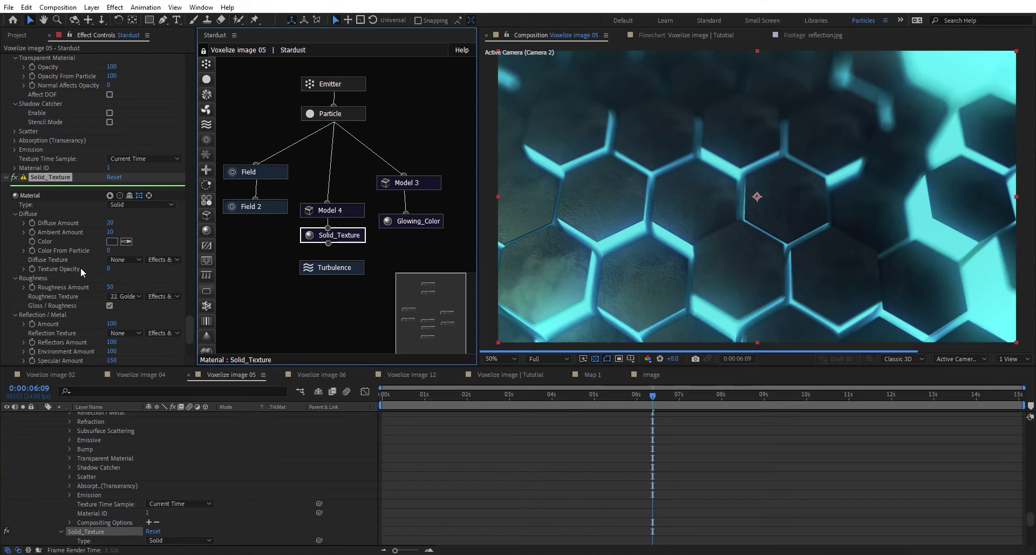
scroll(68, 240, "down", 2)
left_click(317, 236)
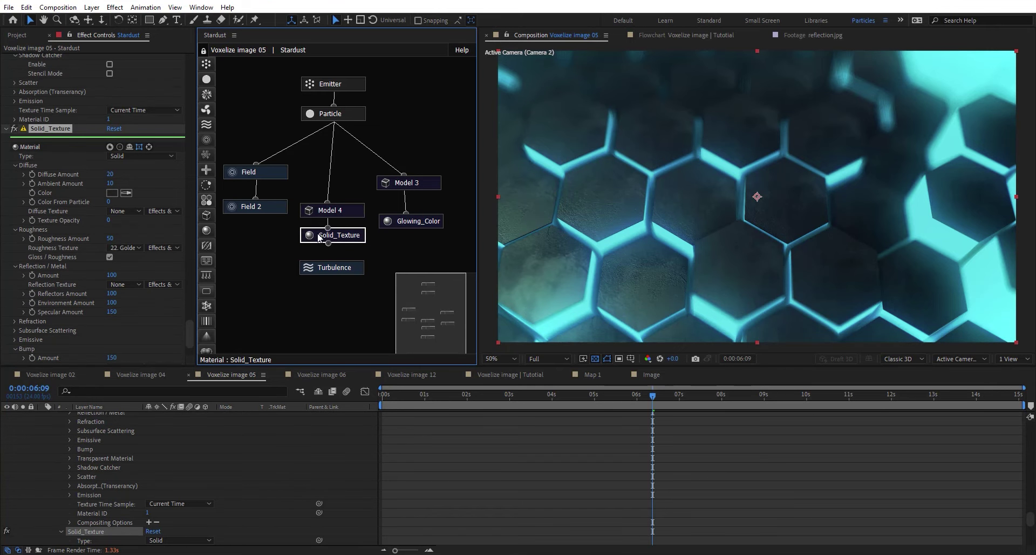
scroll(62, 240, "down", 1)
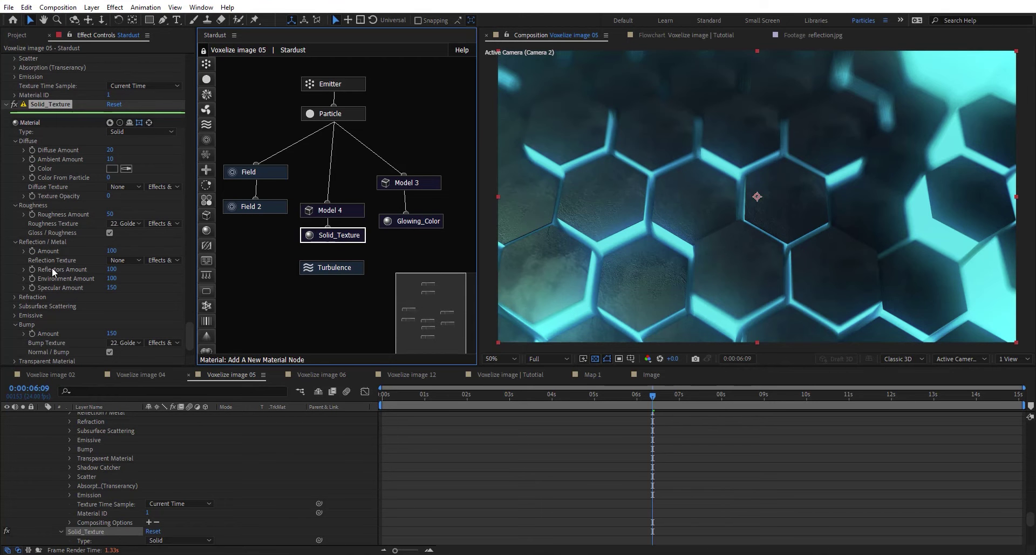
scroll(53, 253, "down", 1)
left_click(131, 317)
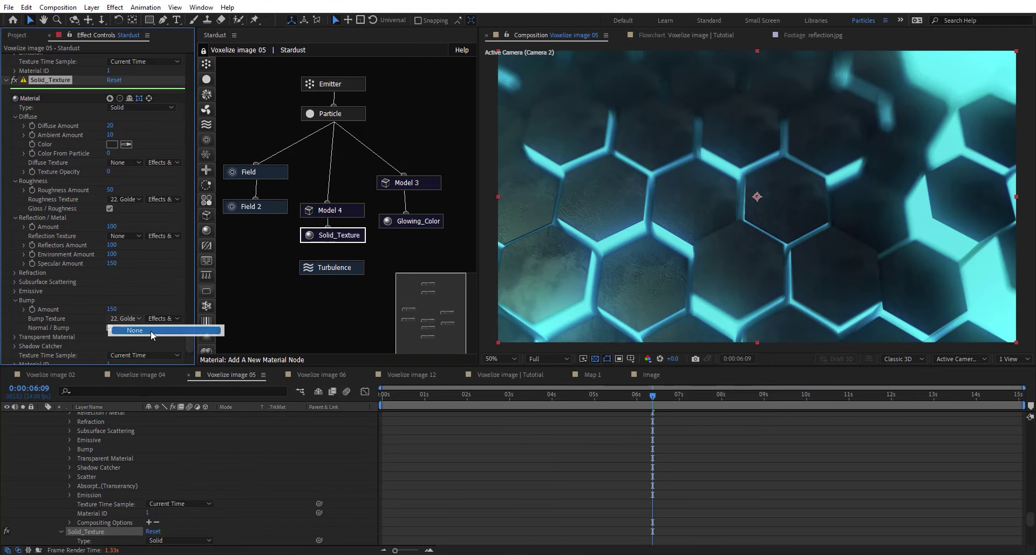
left_click(151, 330)
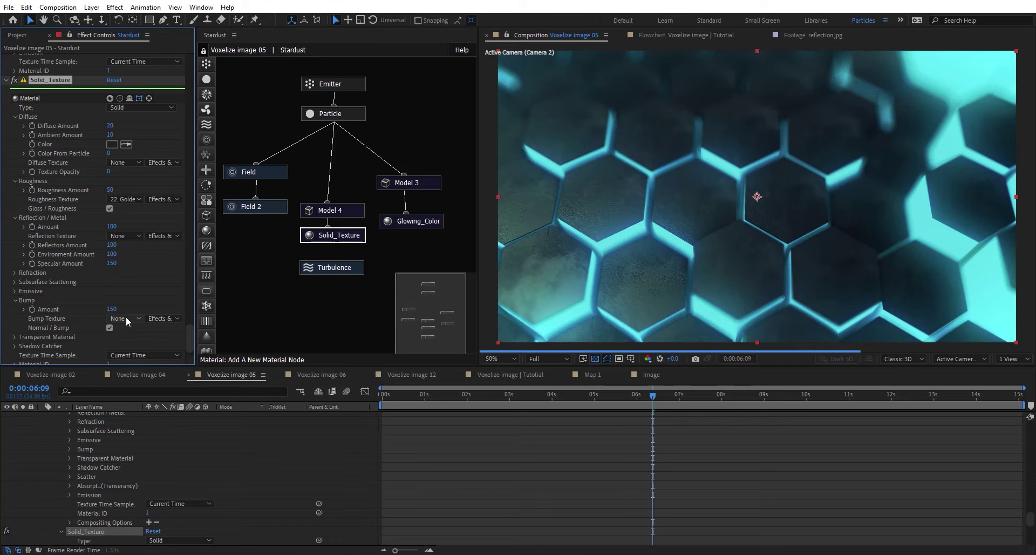
left_click(125, 316)
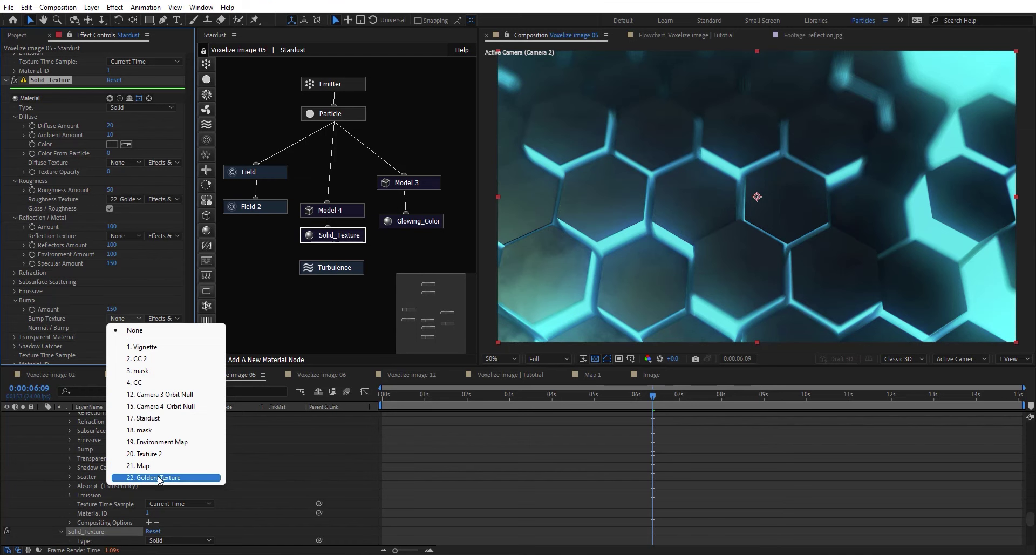
left_click(160, 478)
Open the Golden_Texture precomposition to view its source image, and return to the Voxelize image 05 composition.
scroll(260, 464, "down", 5)
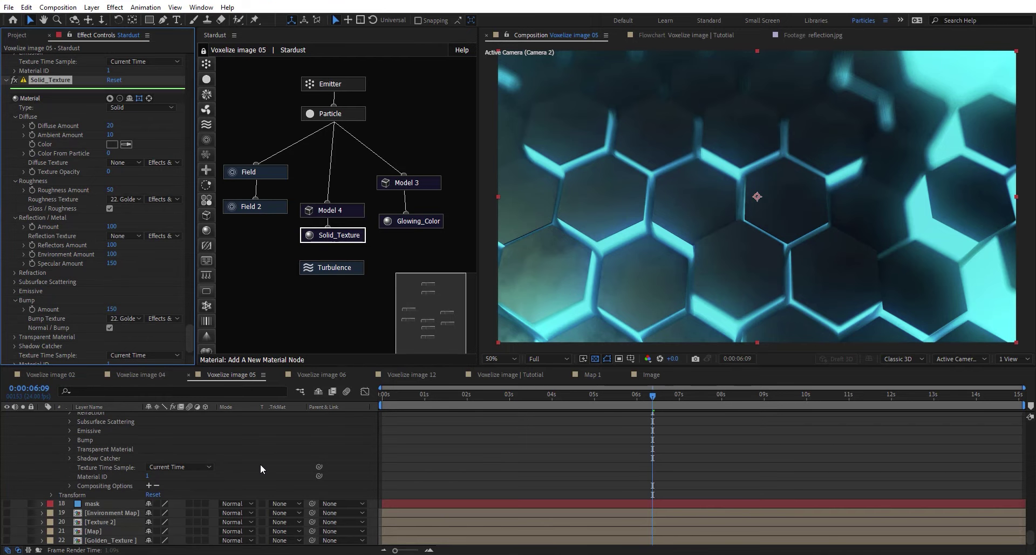
double_click(120, 539)
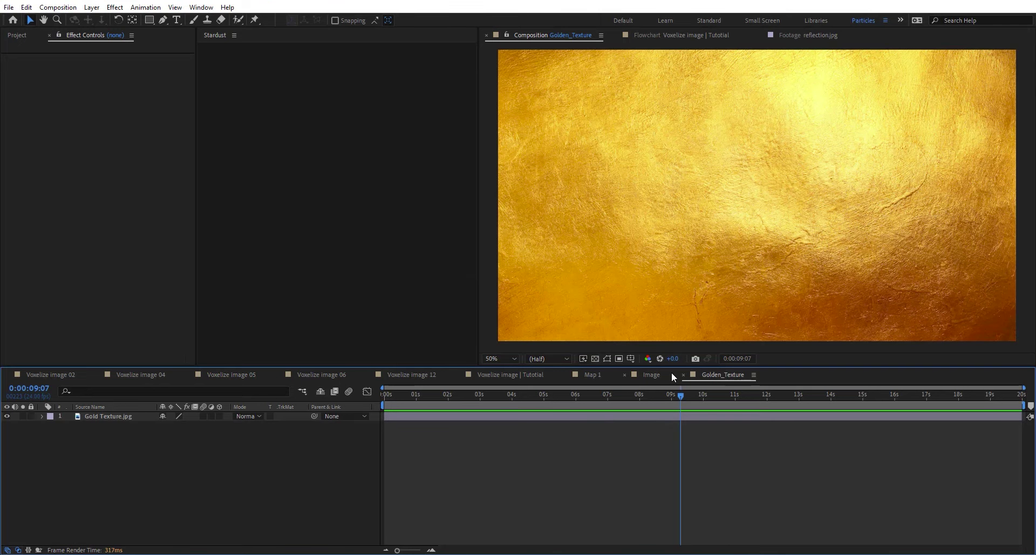
left_click(532, 374)
left_click(248, 375)
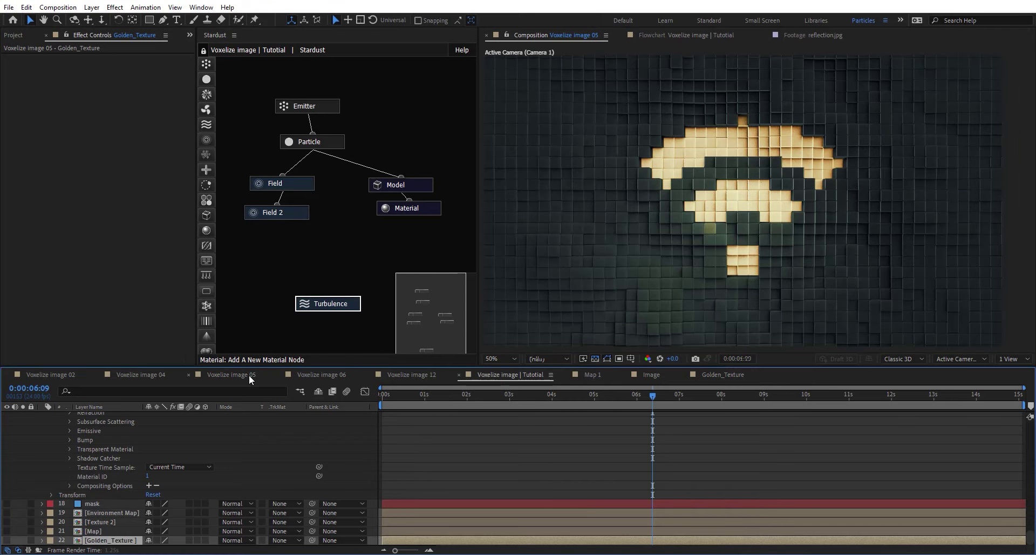
Try a red diffuse Color on the Solid_Texture material and undo the change.
left_click(359, 235)
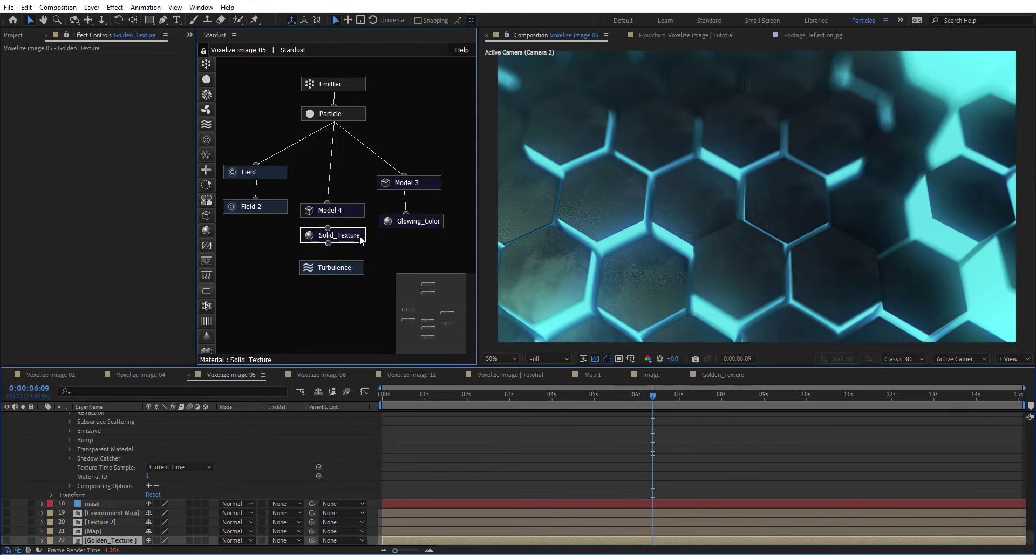
scroll(33, 253, "down", 6)
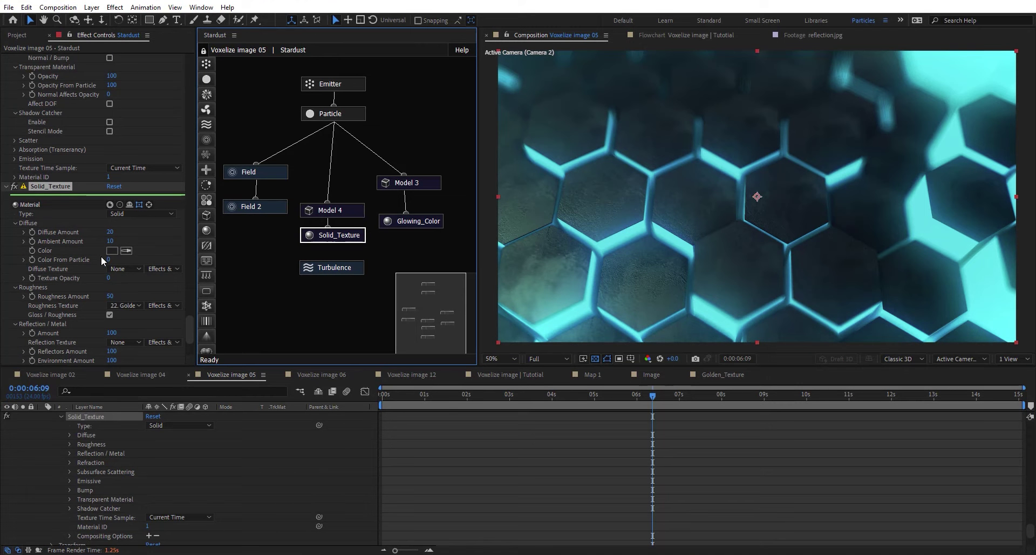
left_click(113, 250)
left_click(424, 241)
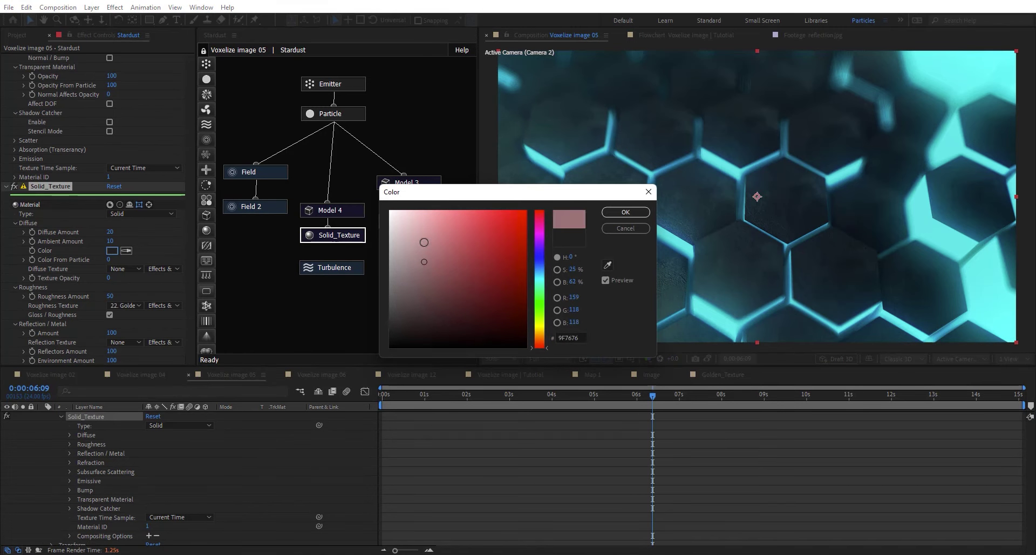
left_click(506, 236)
left_click(625, 212)
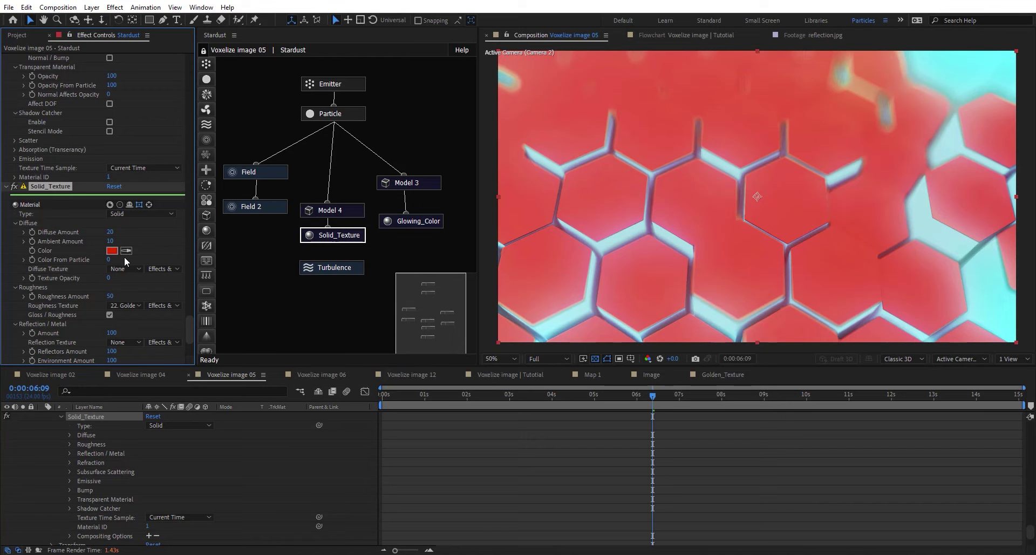
left_click(124, 257)
key("ctrl+z")
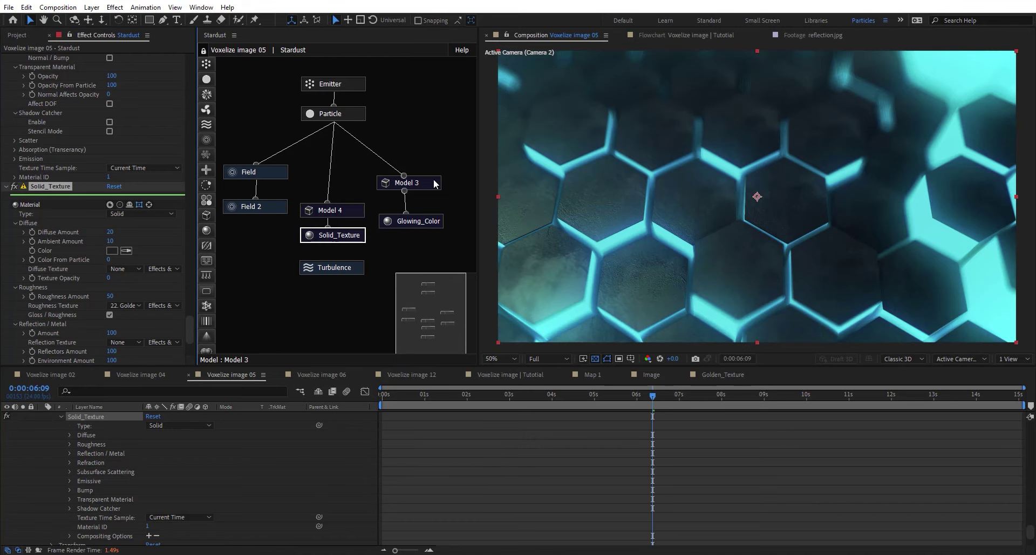
Examine the diffuse settings of the Glowing_Color material attached to Model 3, including Color From Particle.
left_click(405, 182)
left_click(431, 223)
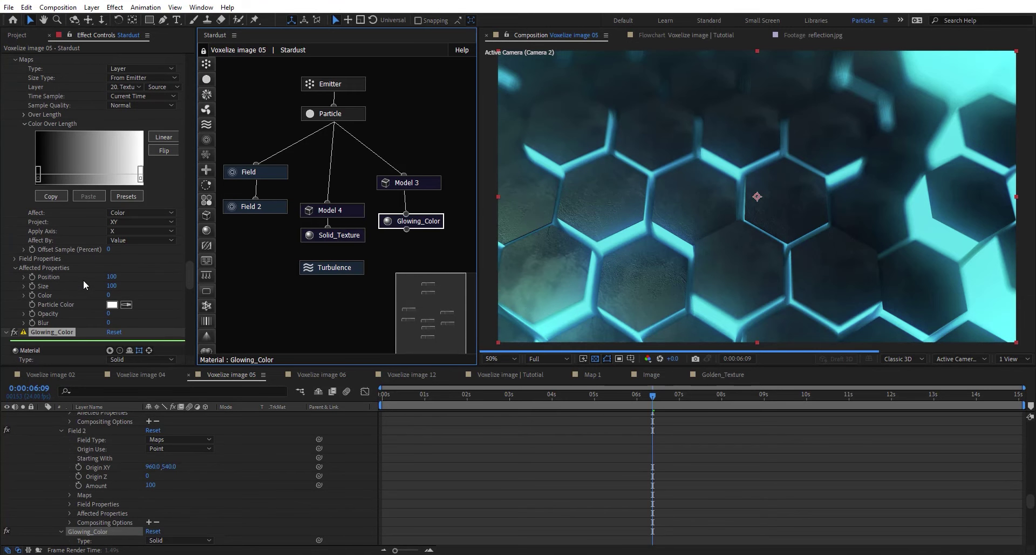
scroll(83, 280, "down", 3)
scroll(52, 251, "down", 3)
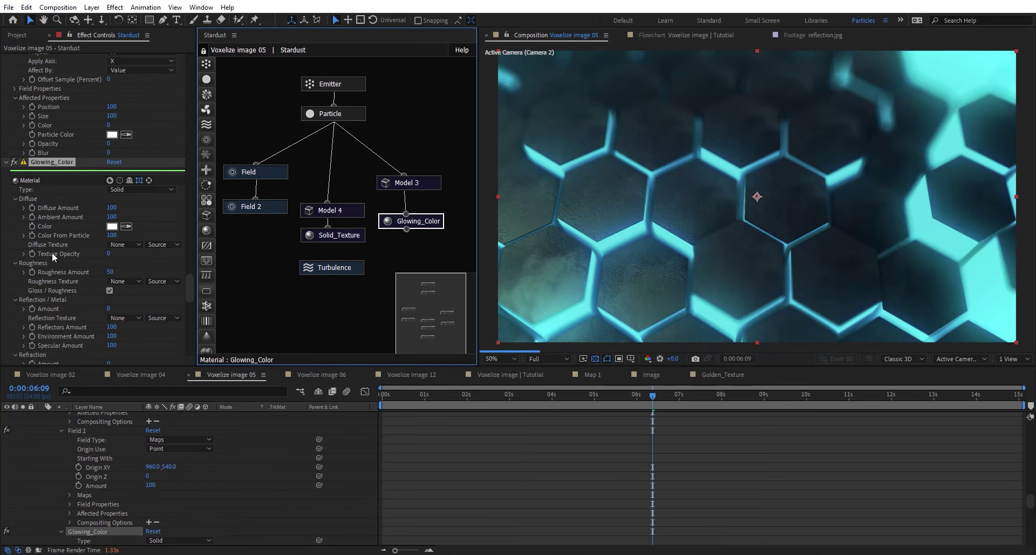
Collapse the Stardust layer, open the Texture 2 precomposition and inspect the Fill effect on White Solid 1.
scroll(85, 460, "up", 10)
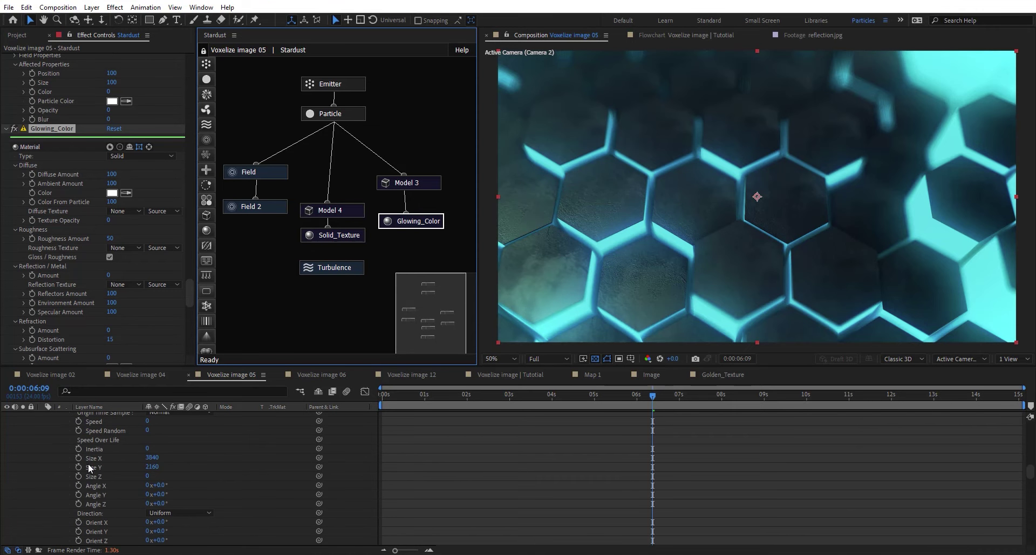
scroll(82, 466, "up", 10)
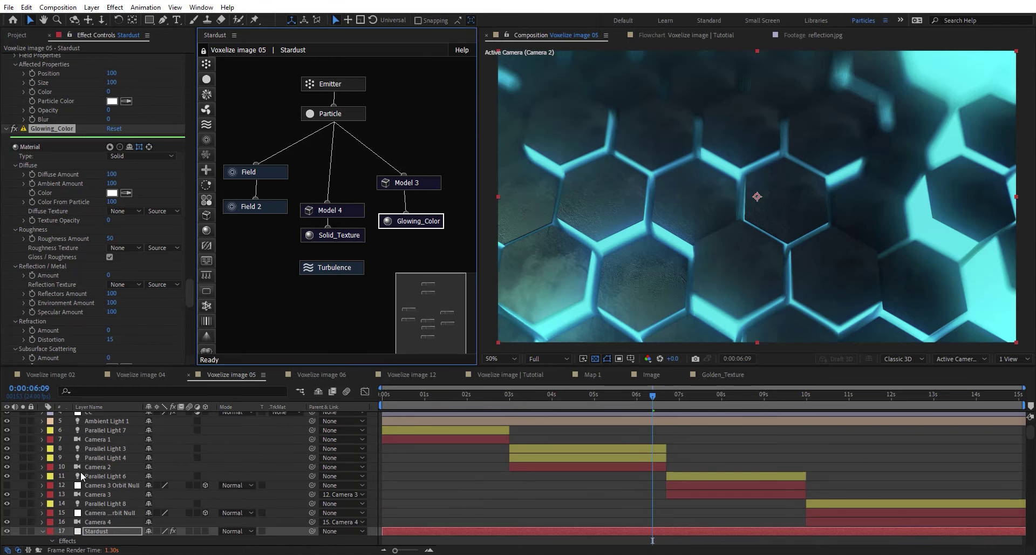
left_click(43, 530)
scroll(86, 514, "down", 3)
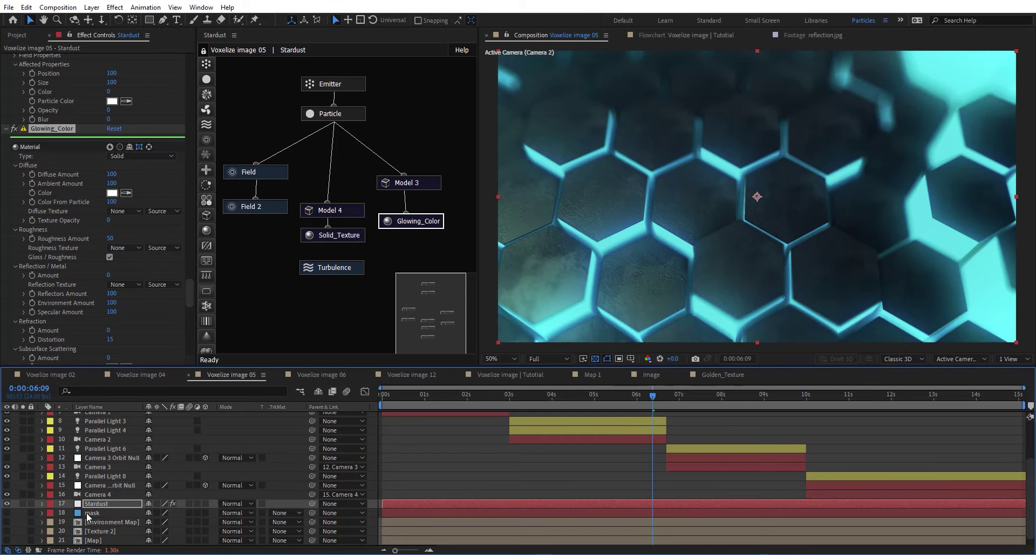
double_click(100, 520)
left_click(104, 434)
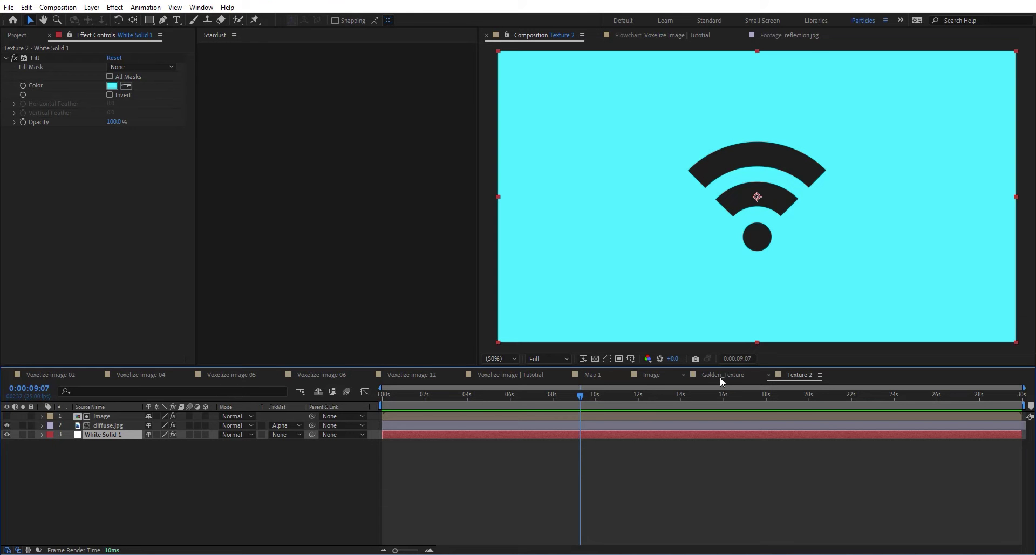
Return to the Voxelize image 05 composition and preview the hexagon logo frame by frame from 0:00:12:17 to 0:00:13:01.
left_click(530, 374)
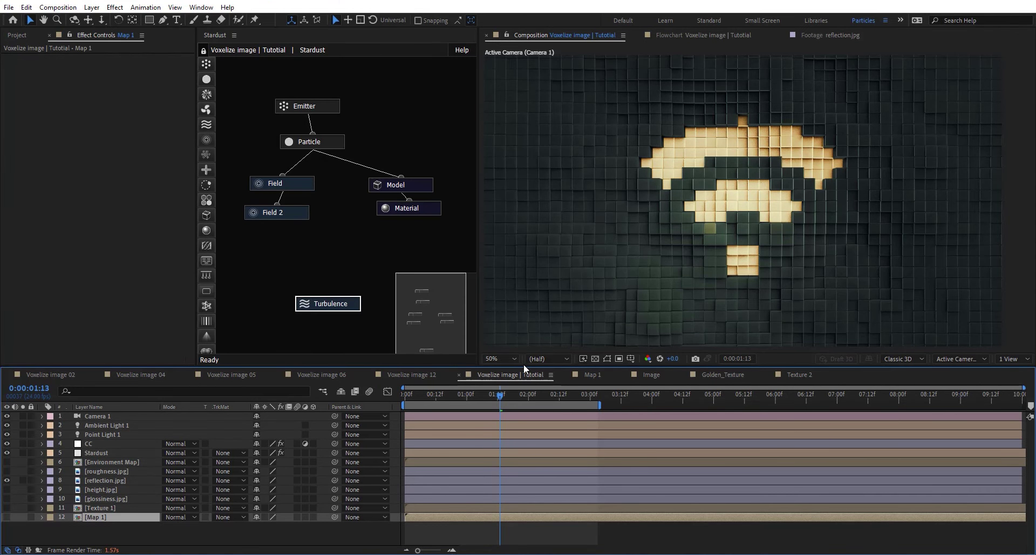
left_click(302, 374)
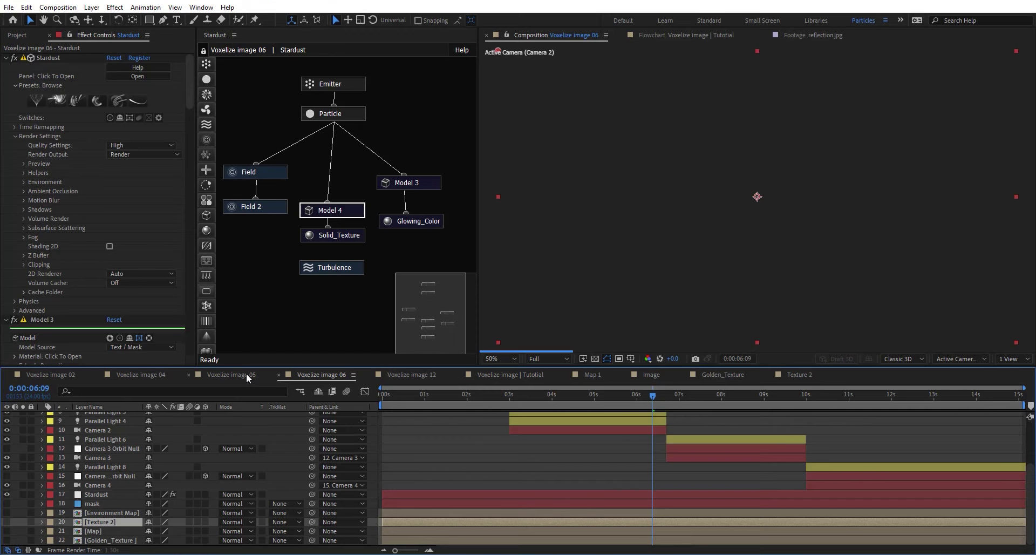
left_click(246, 374)
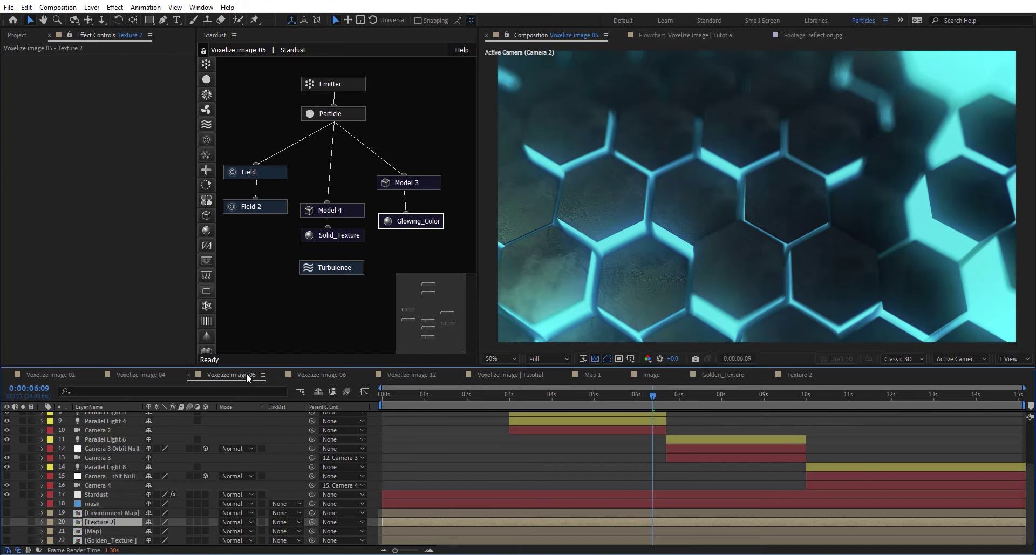
left_click(921, 399)
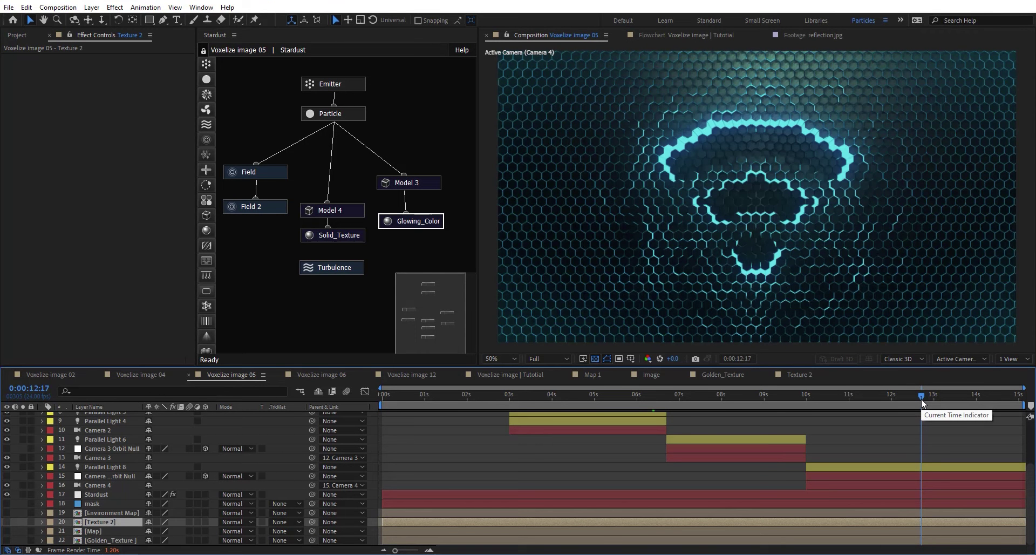
key("Page_Down")
key("Page_Down")
key("Page_Down")
key("Page_Down")
key("Page_Down")
key("Page_Down")
key("Page_Down")
key("Page_Down")
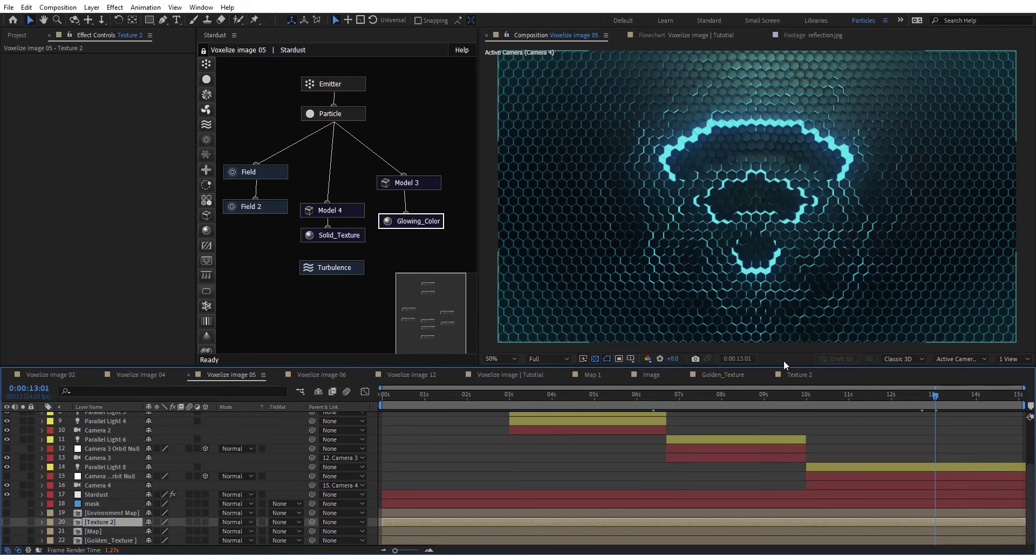
Open the Voxelize image 06 composition and select its mask layer to examine the three nested hexagon masks.
left_click(326, 379)
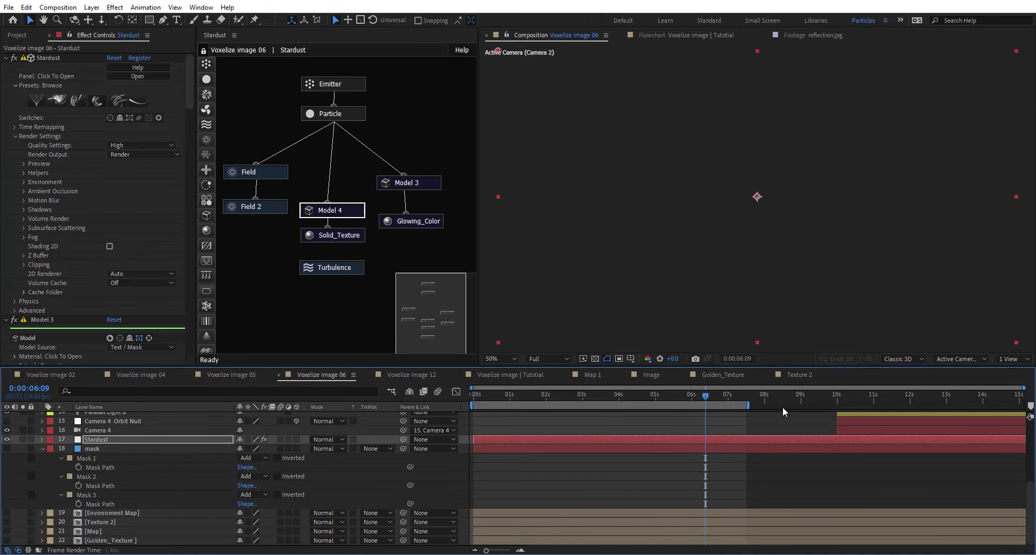
scroll(700, 447, "up", 3)
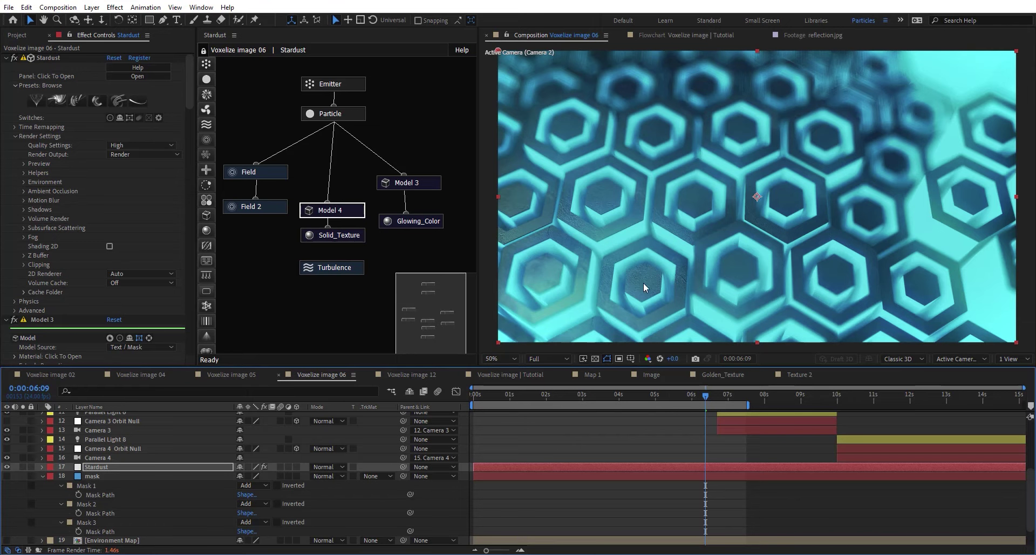
scroll(180, 471, "down", 3)
left_click(91, 447)
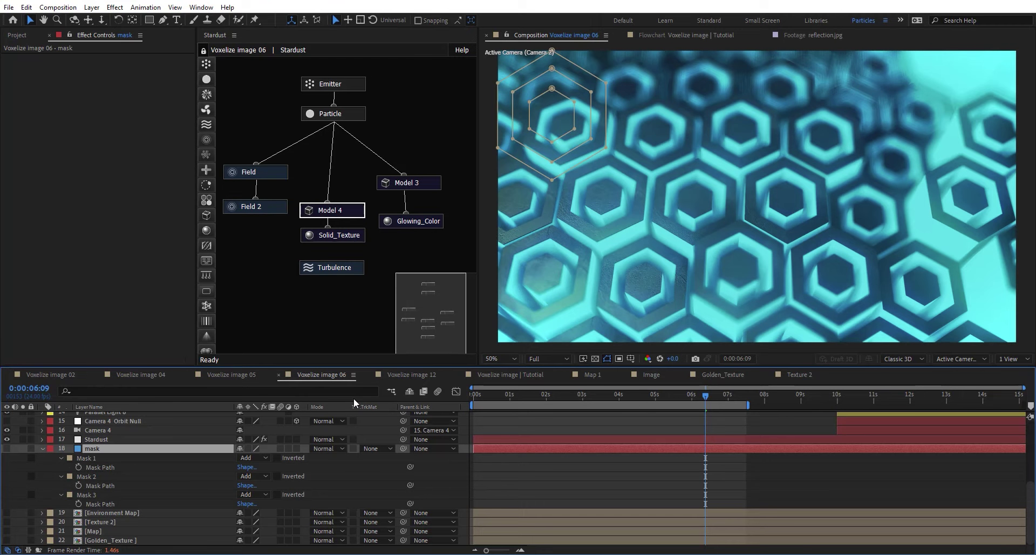
Open the Voxelize image 12 composition, preview it at 0:00:04:00 and select the Solid_Texture 2 material node.
left_click(412, 376)
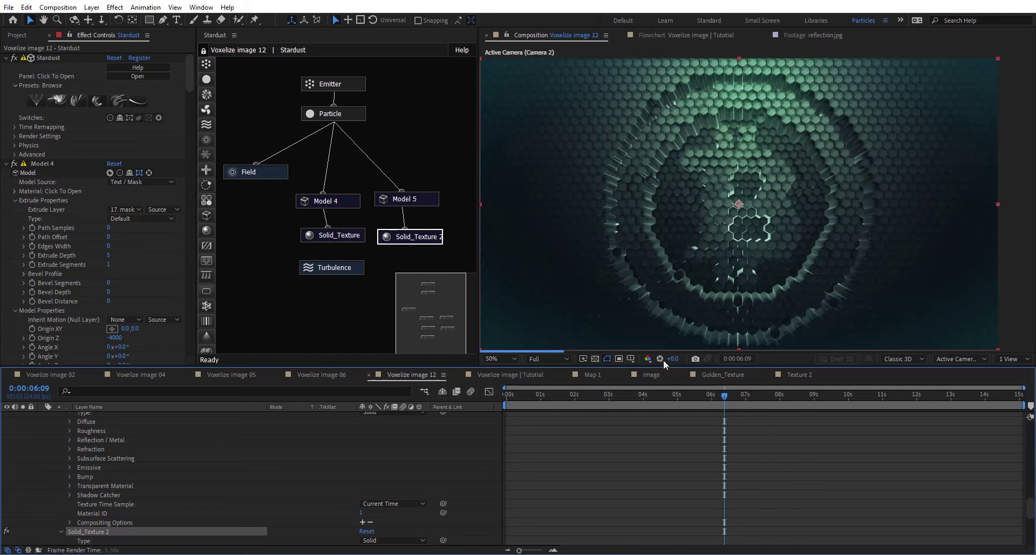
left_click(642, 395)
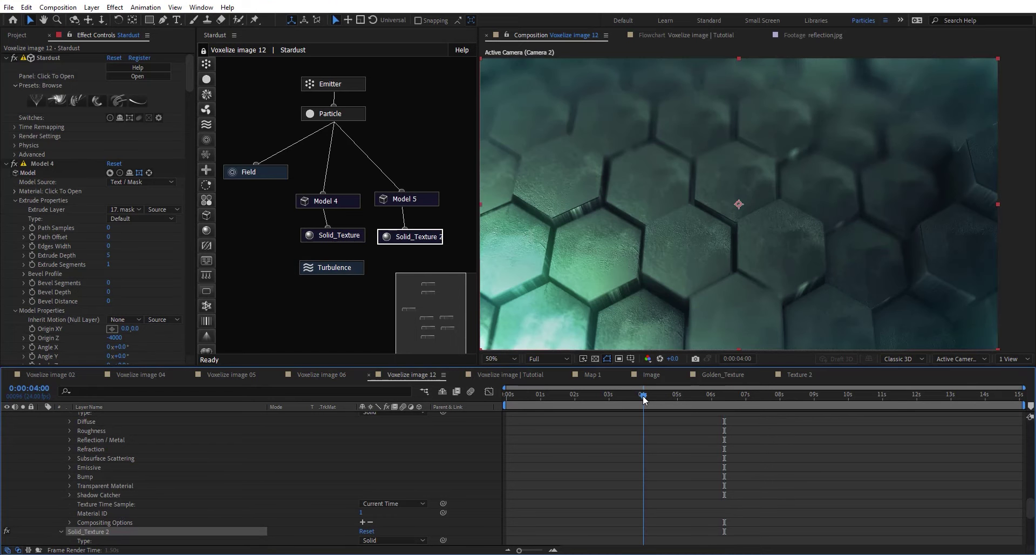
left_click(445, 236)
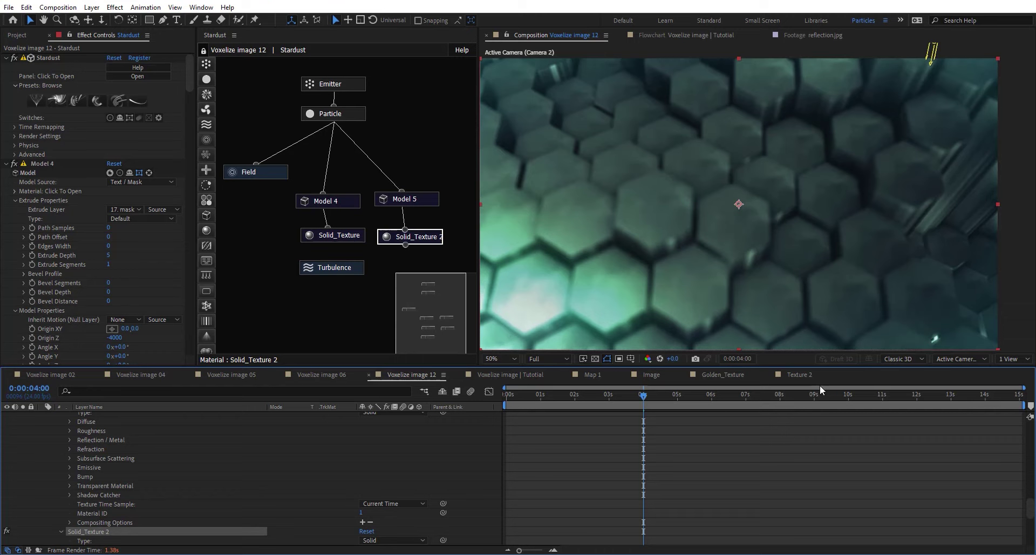
Preview the Voxelize image 12 animation at 0:00:02:02 and scrub forward to 0:00:05:19.
scroll(590, 445, "up", 10)
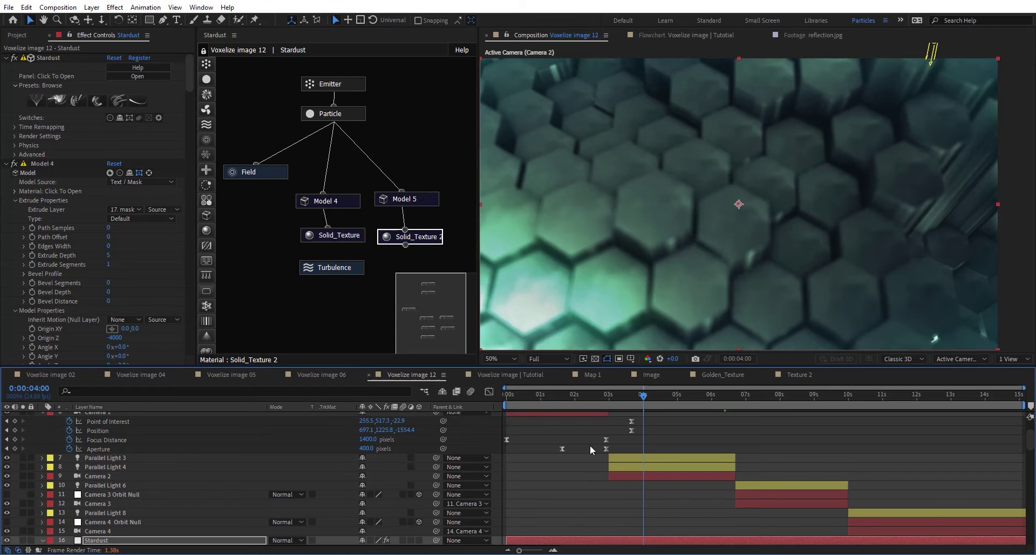
scroll(605, 432, "up", 3)
left_click(578, 400)
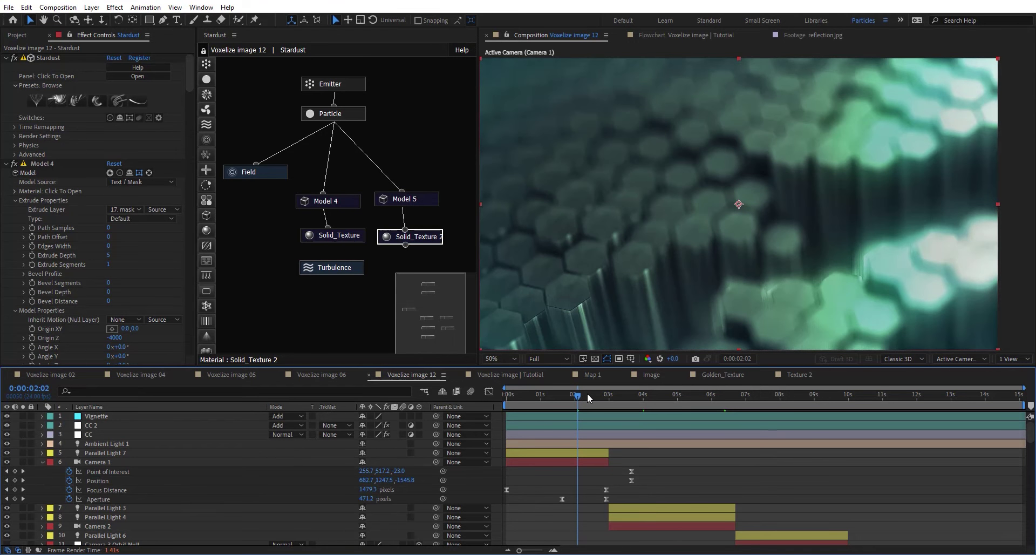
left_click_drag(587, 393, 704, 397)
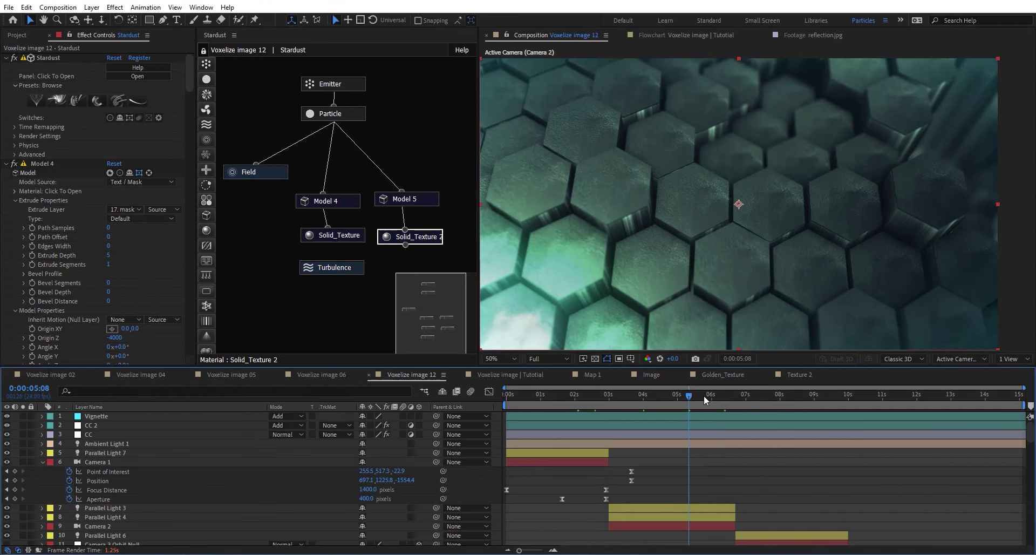
Select the Camera 2 layer and reveal its keyframes, Transform properties and Camera Options for review.
left_click(648, 523)
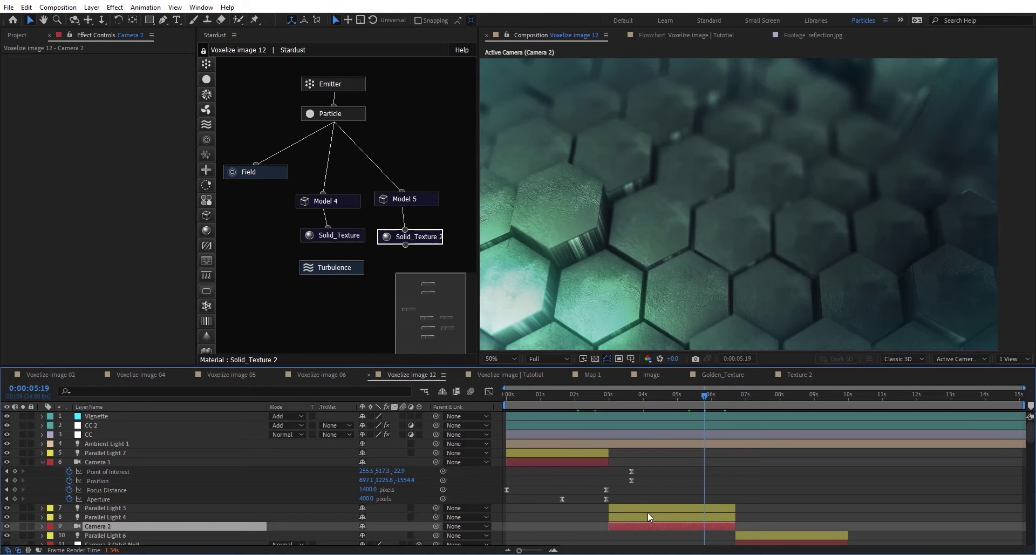
key("u")
scroll(691, 471, "down", 3)
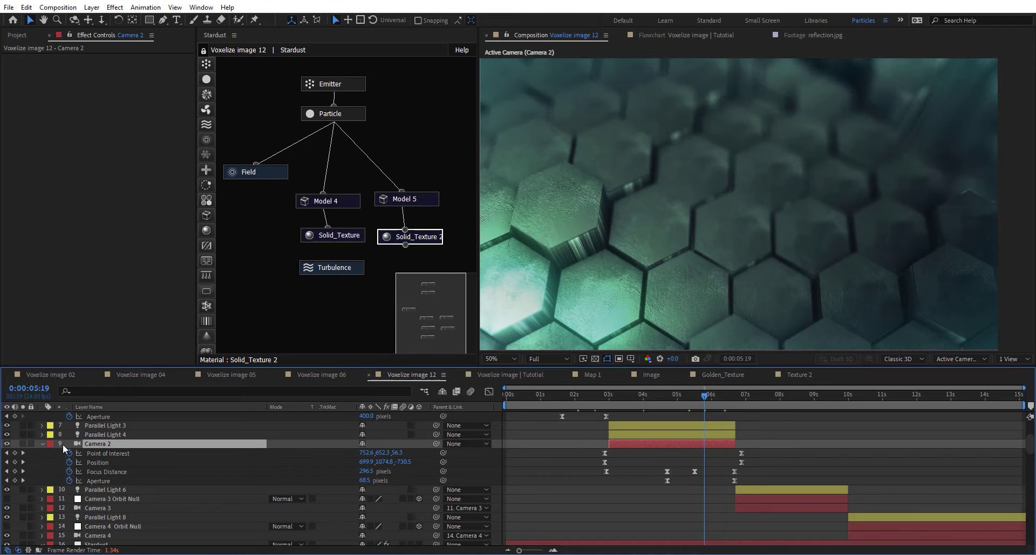
left_click(42, 443)
left_click(42, 443)
scroll(44, 445, "down", 1)
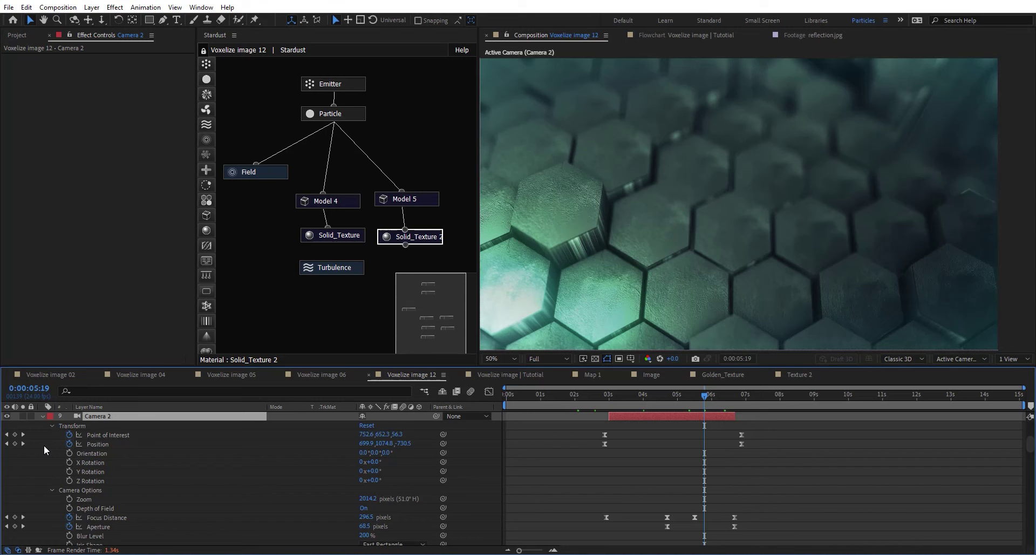
scroll(134, 501, "down", 1)
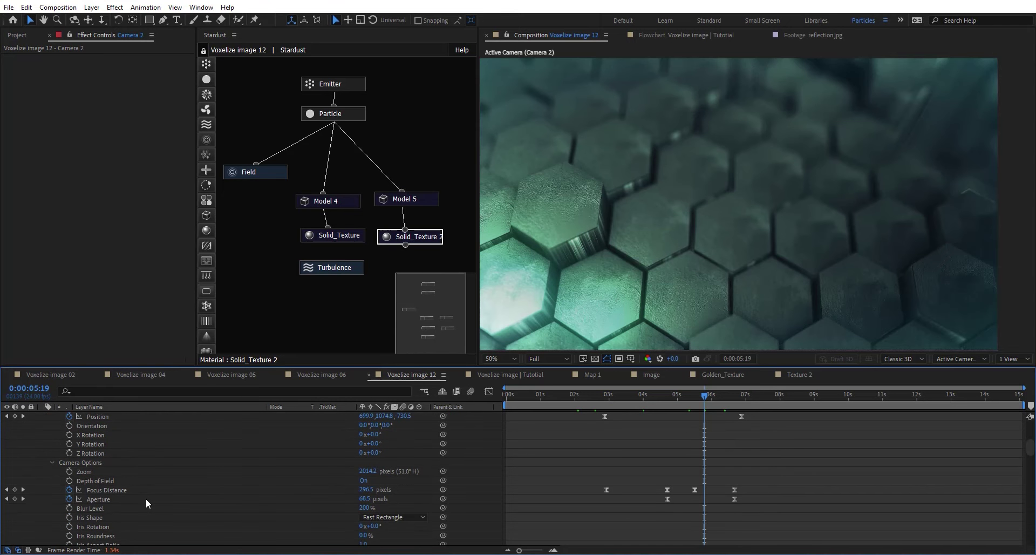
Switch Camera 2's Depth of Field off and back on to compare the hexagon render with and without blur.
left_click(363, 480)
left_click(366, 489)
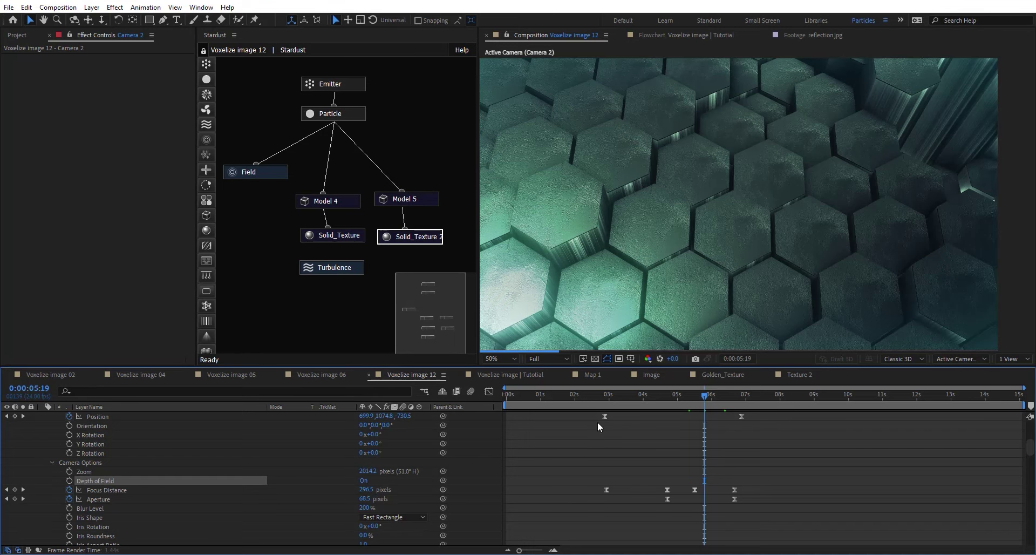
scroll(632, 462, "up", 4)
scroll(631, 463, "up", 2)
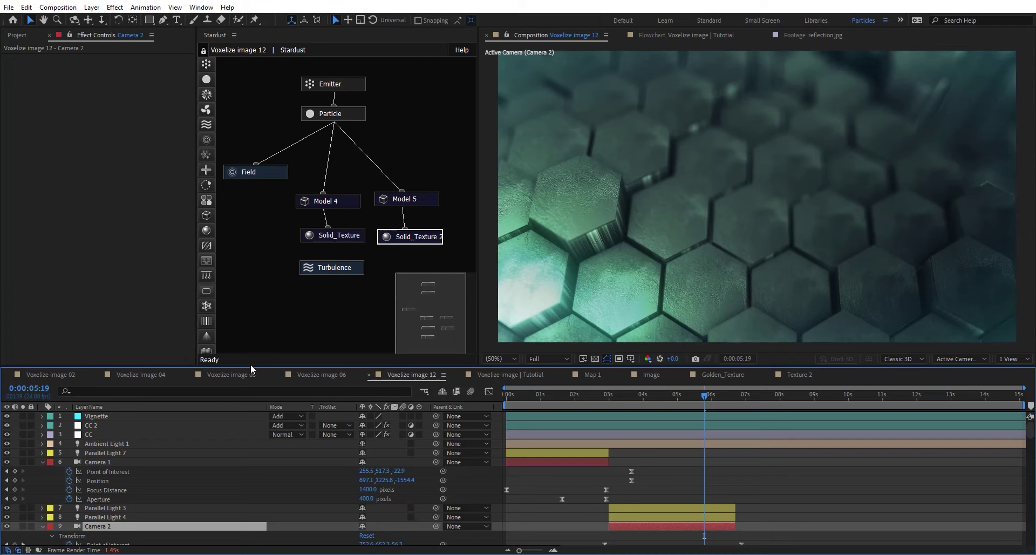
Open the Voxelize image 15 composition, preview it at 0:00:05:12 and collapse its Stardust layer.
left_click(26, 38)
scroll(92, 267, "down", 10)
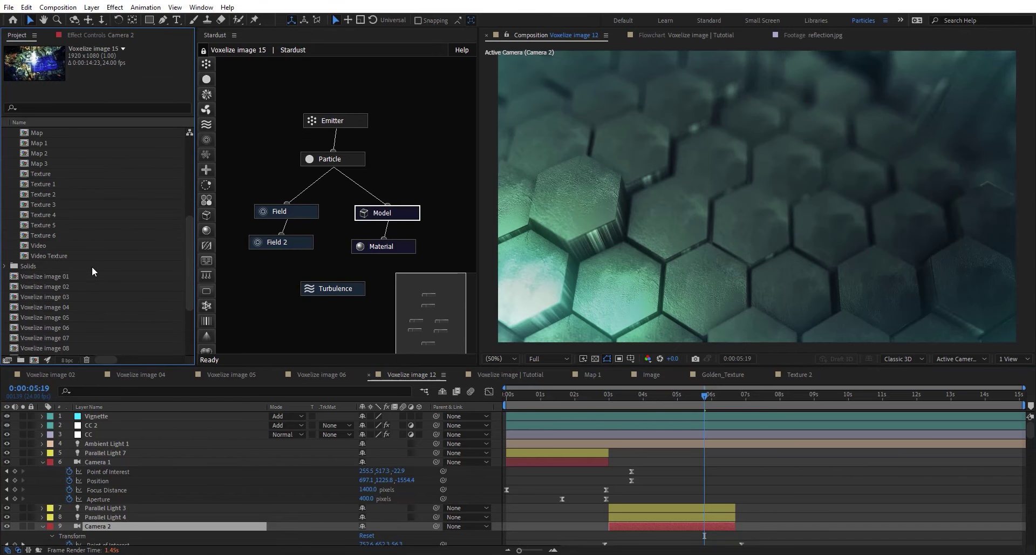
scroll(76, 323, "up", 1)
double_click(78, 327)
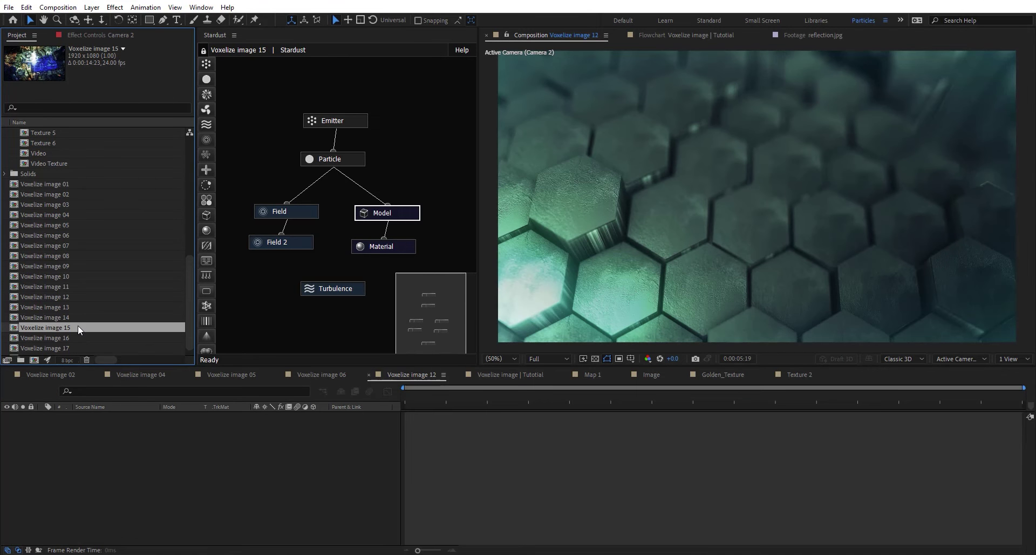
left_click(630, 397)
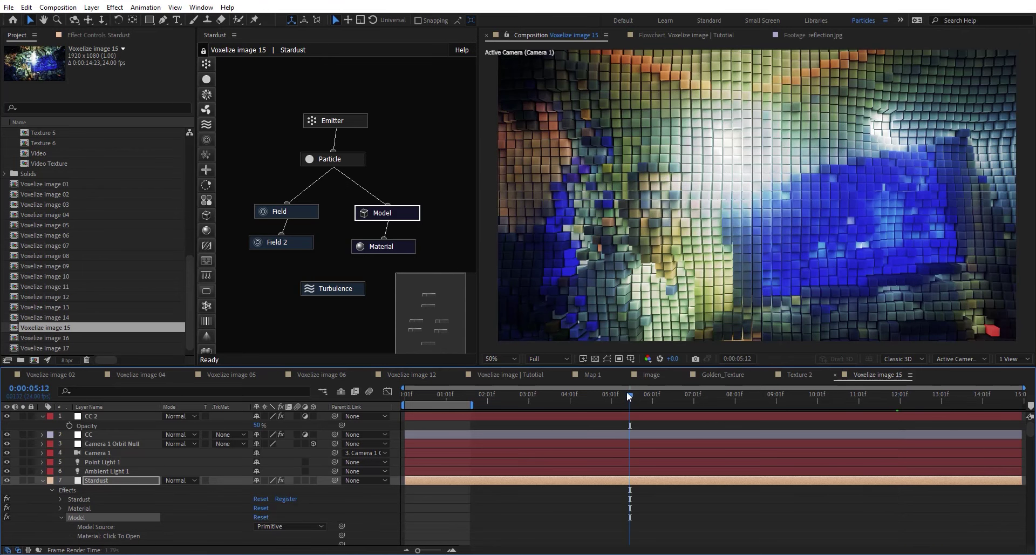
left_click(43, 480)
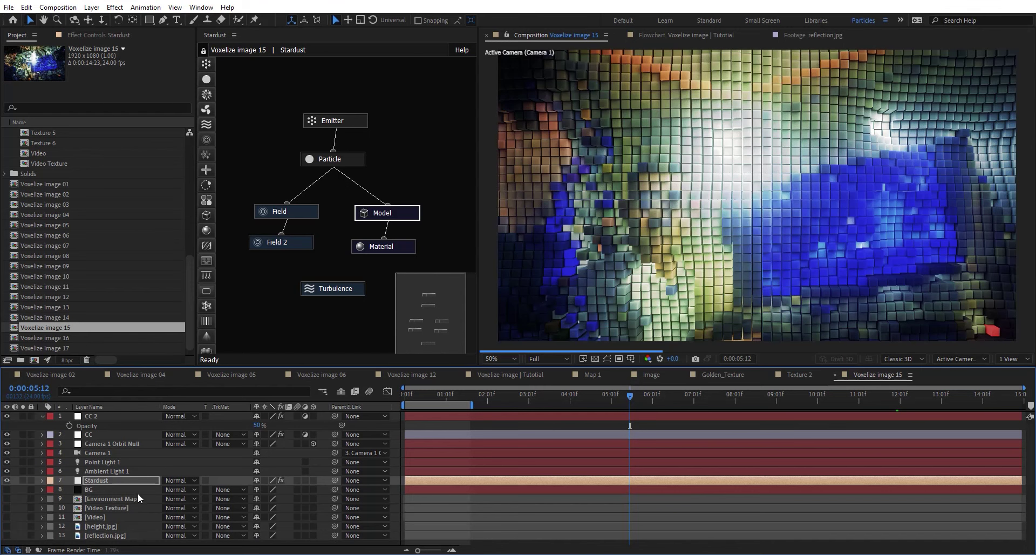
Open the Video precomposition, scrub its source footage to 0:00:11:13 and close it to return to Voxelize image 15.
double_click(108, 515)
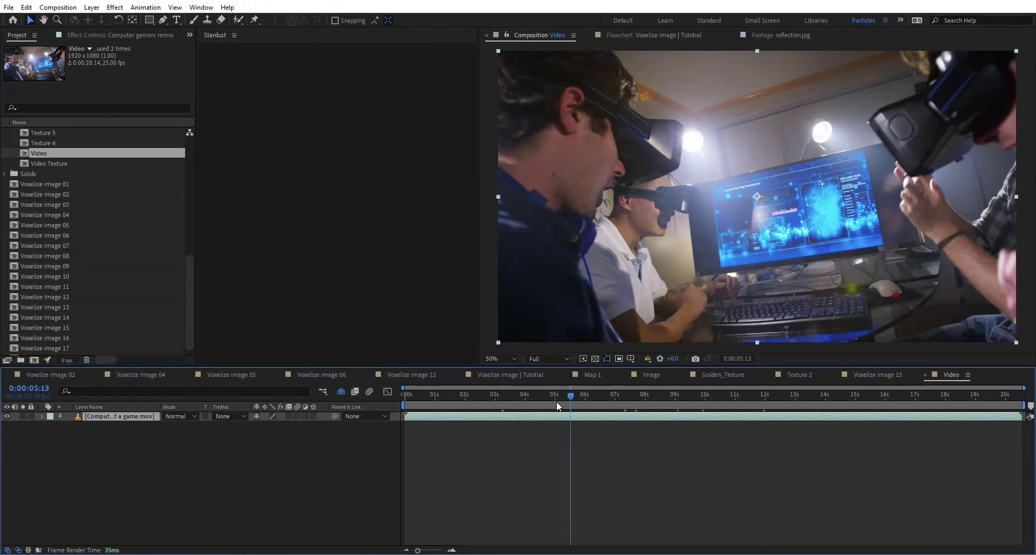
left_click_drag(555, 400, 760, 397)
left_click_drag(848, 388, 662, 396)
left_click(750, 396)
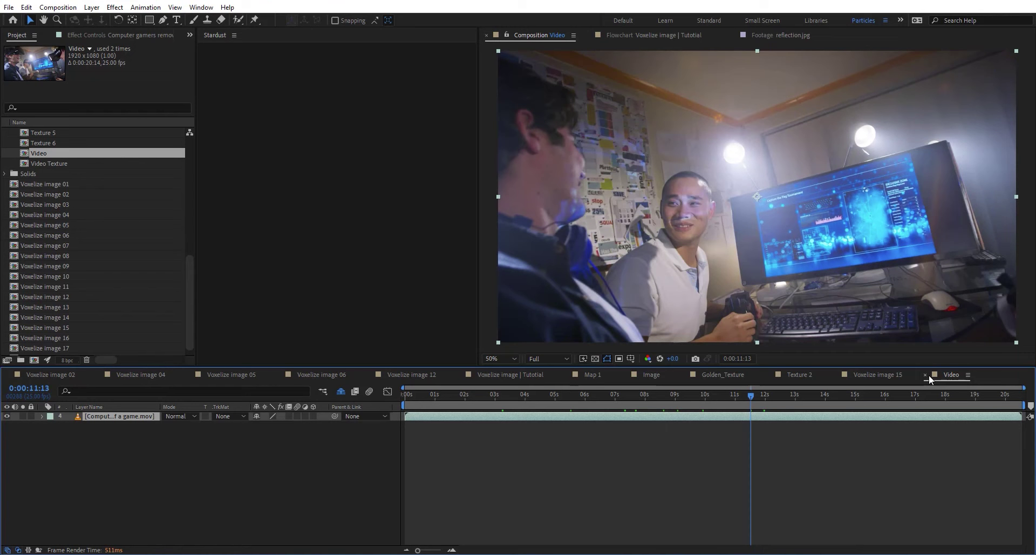
left_click(927, 374)
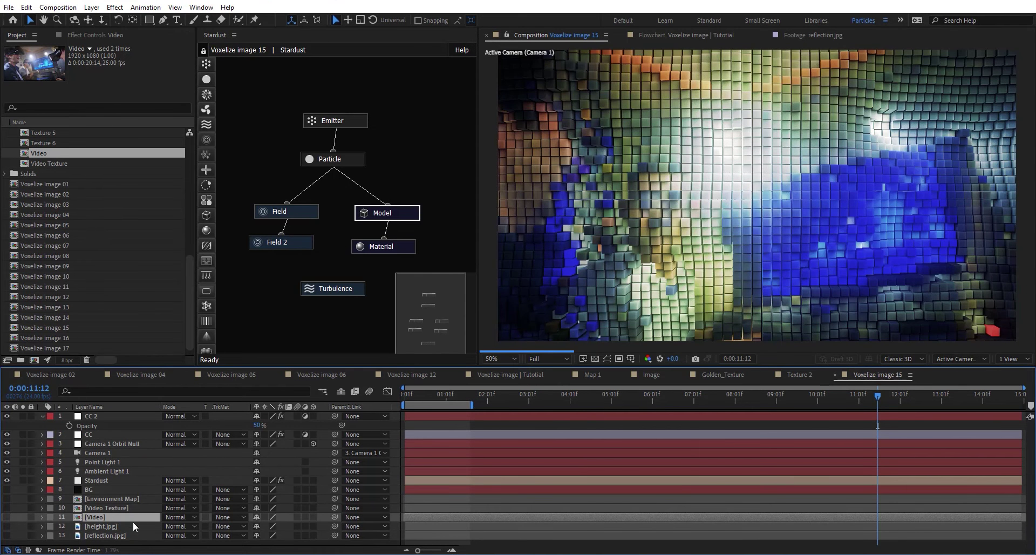
Select the Video Texture layer and inspect the Field node's Maps settings, including its available source layers.
left_click(129, 510)
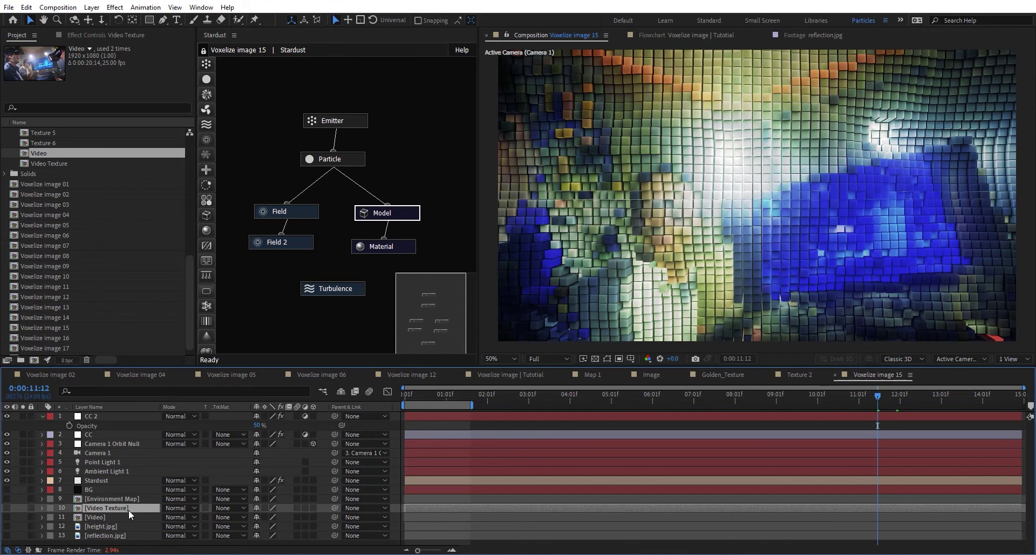
left_click(299, 208)
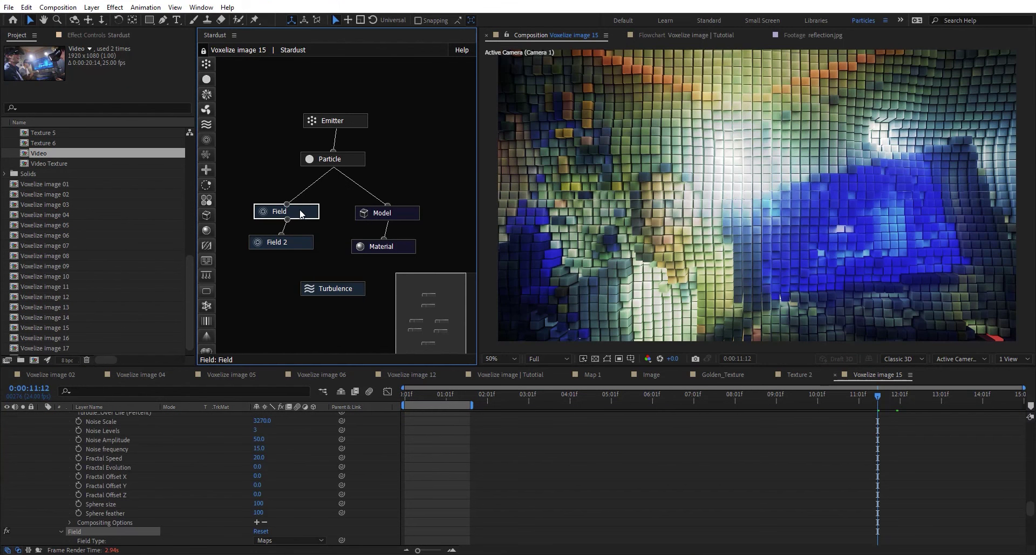
left_click(100, 35)
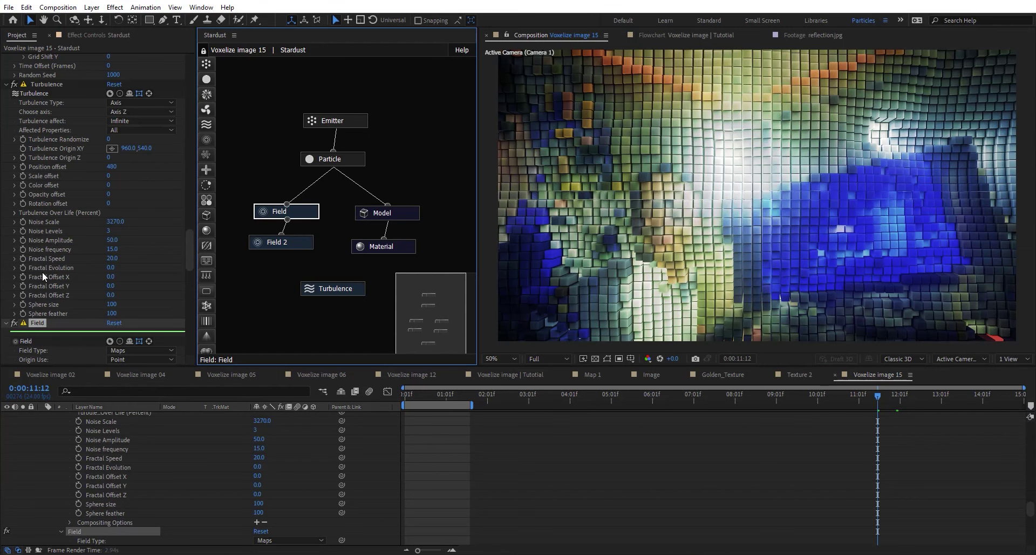
scroll(63, 267, "down", 10)
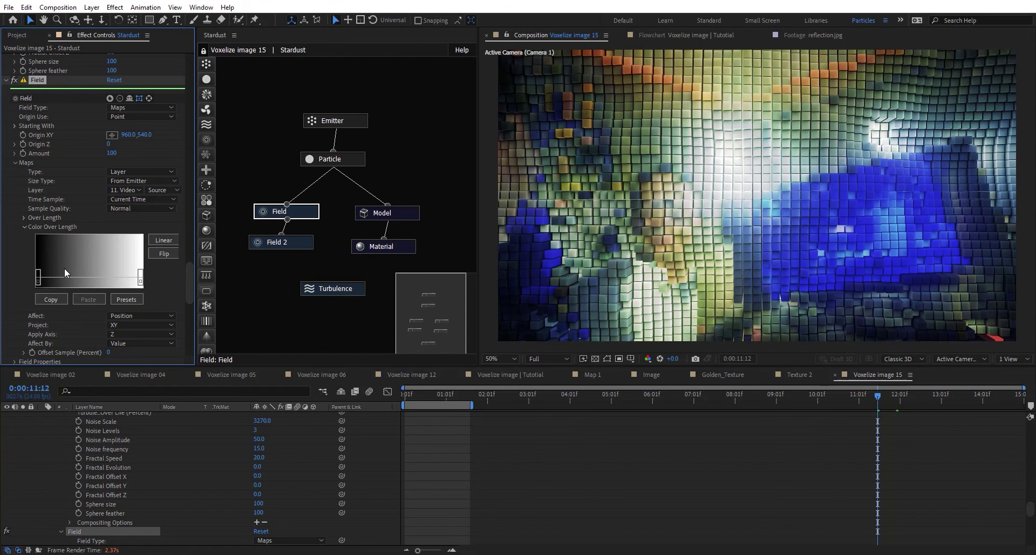
scroll(80, 318, "down", 2)
left_click(128, 141)
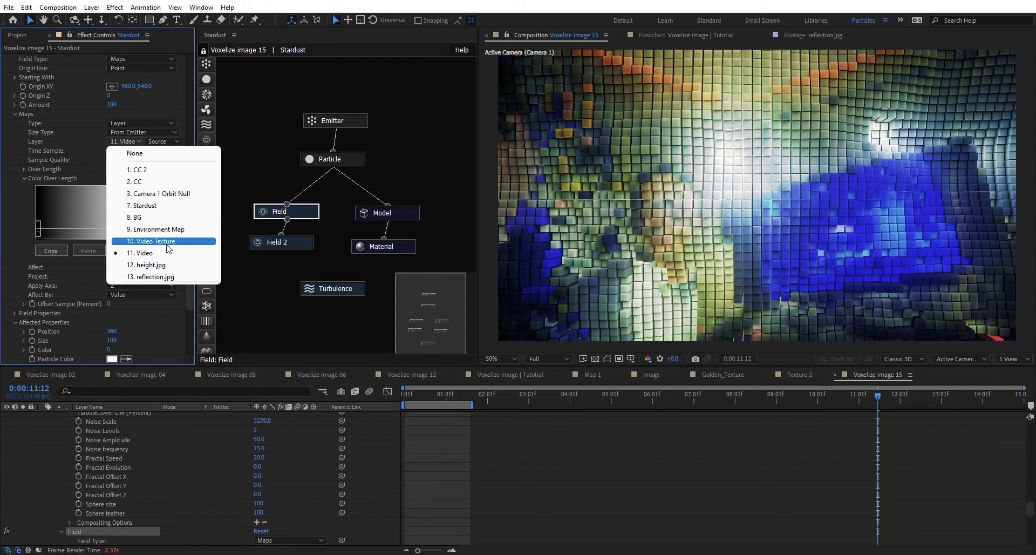
left_click(289, 242)
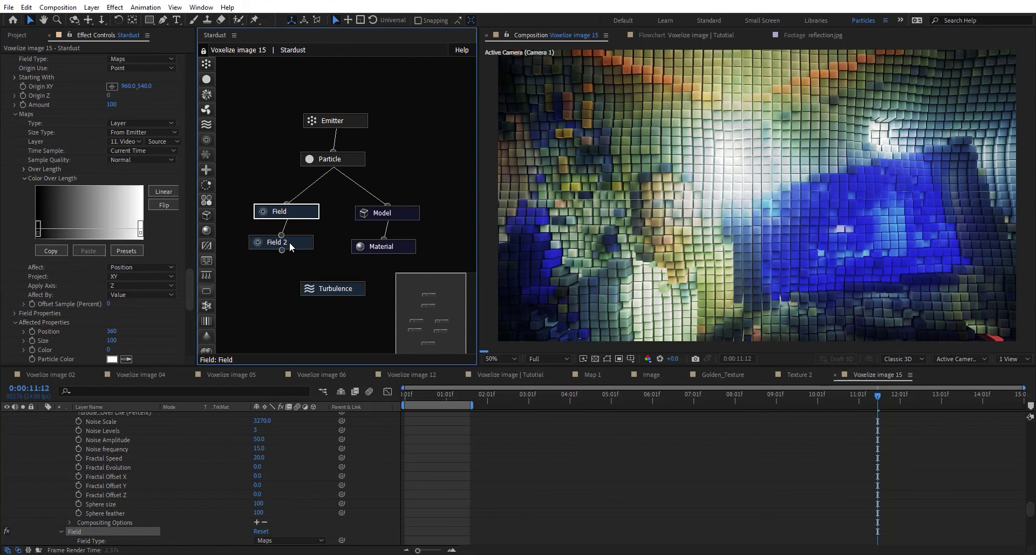
Select the Field 2 node and examine its map layer and Affect settings.
left_click(291, 243)
scroll(47, 280, "down", 7)
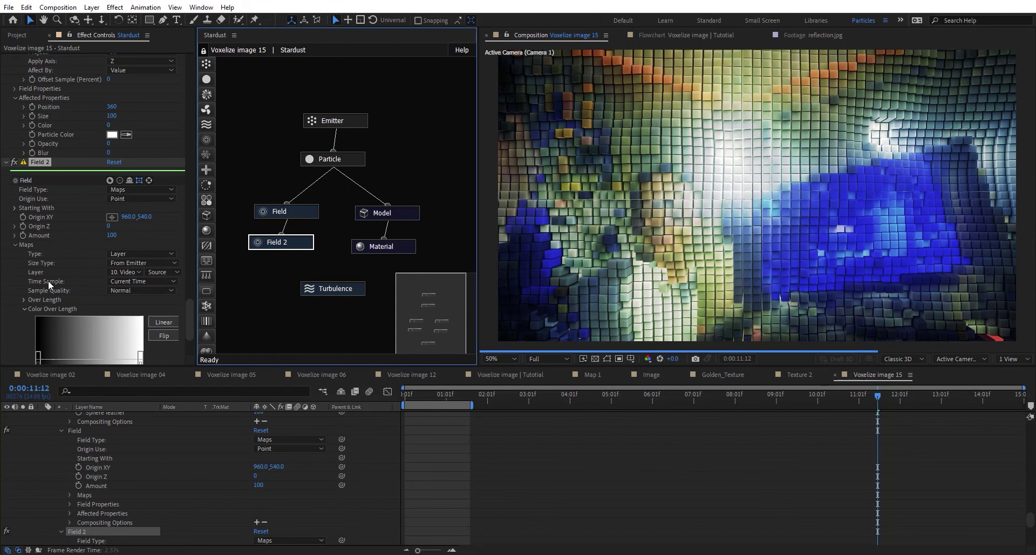
scroll(74, 264, "down", 4)
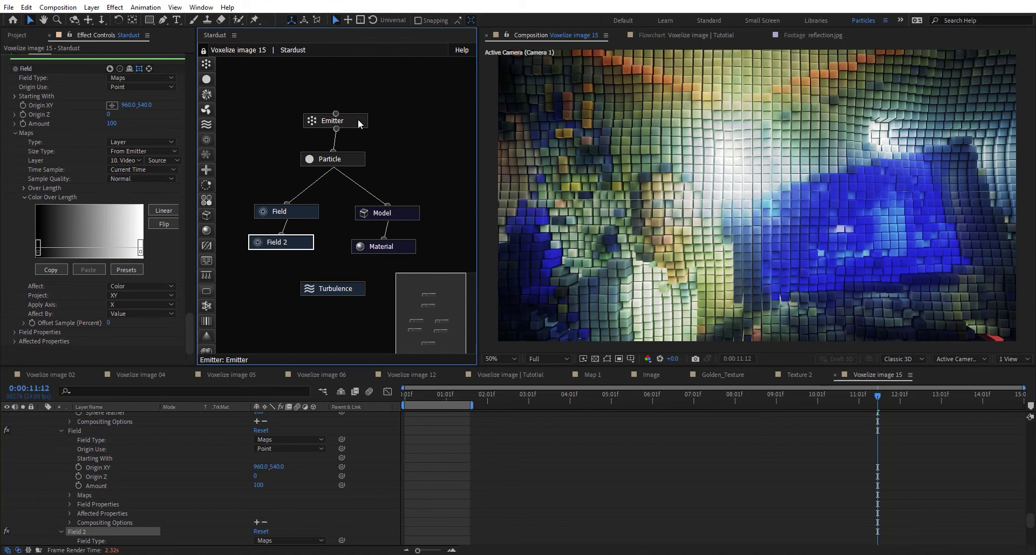
Preview the voxelized video at 0:00:09:21, 0:00:08:04 and 0:00:05:20.
left_click(811, 395)
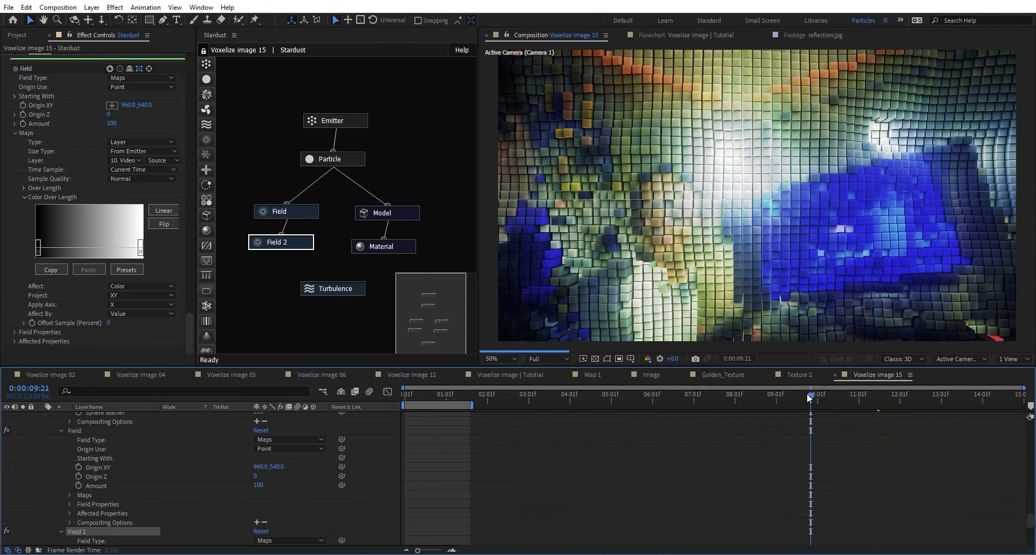
left_click(739, 397)
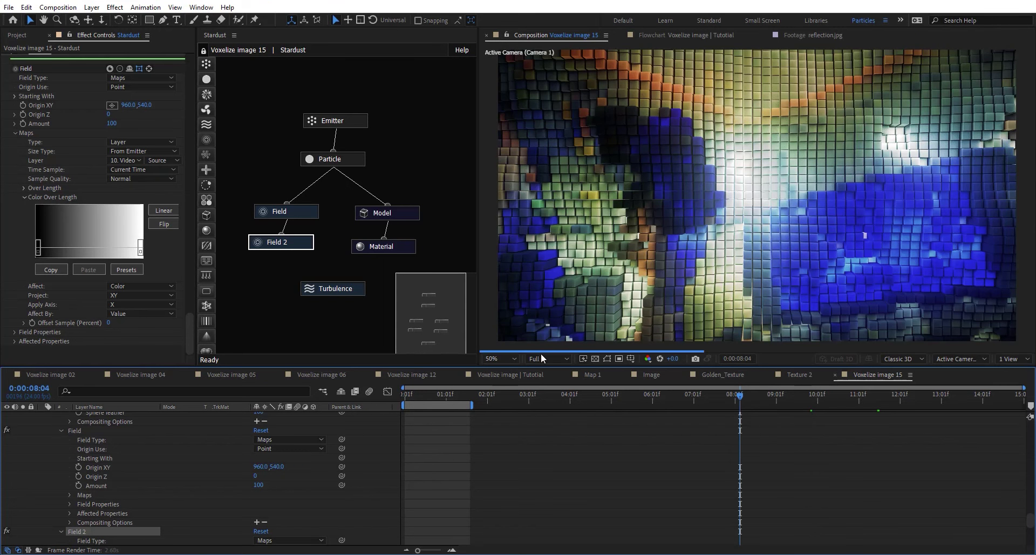
left_click(643, 399)
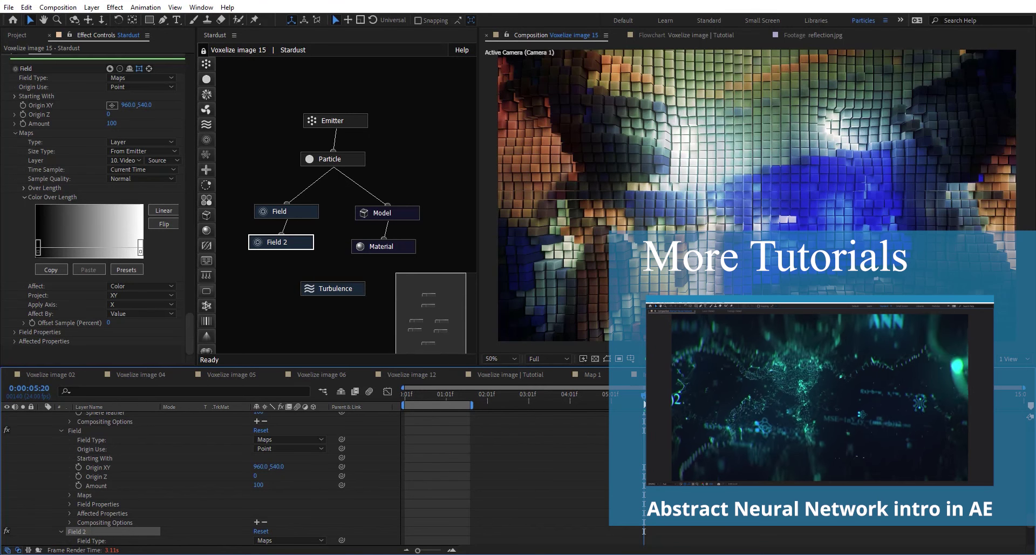
Divide the Model node's cube Size X and Size Y by 4, setting both to 12.
left_click(406, 211)
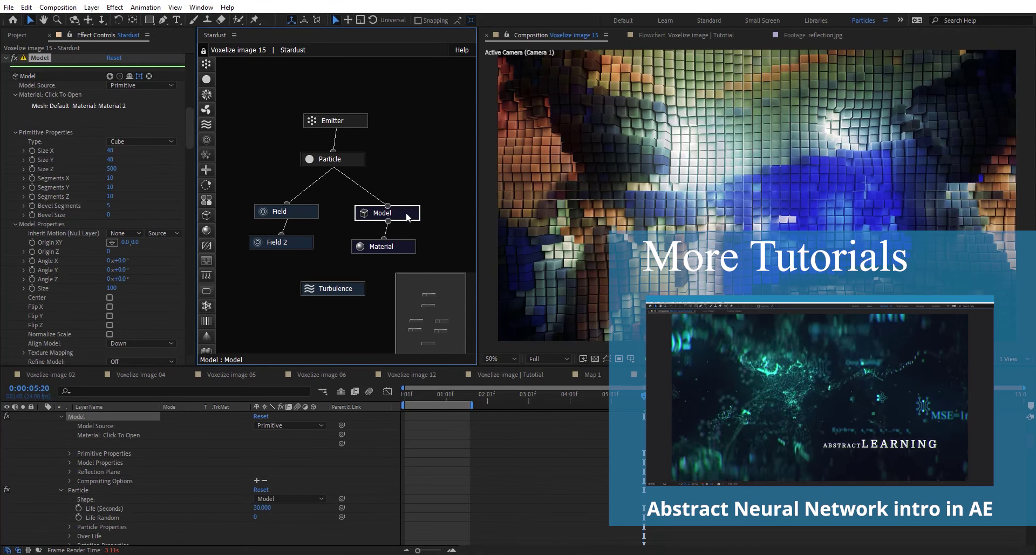
left_click(109, 150)
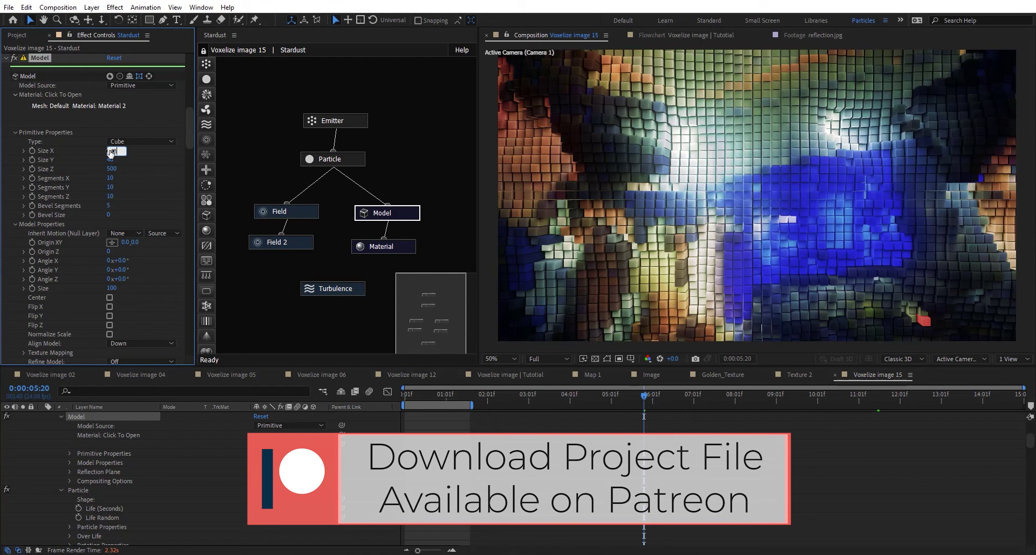
type("/4")
key("Return")
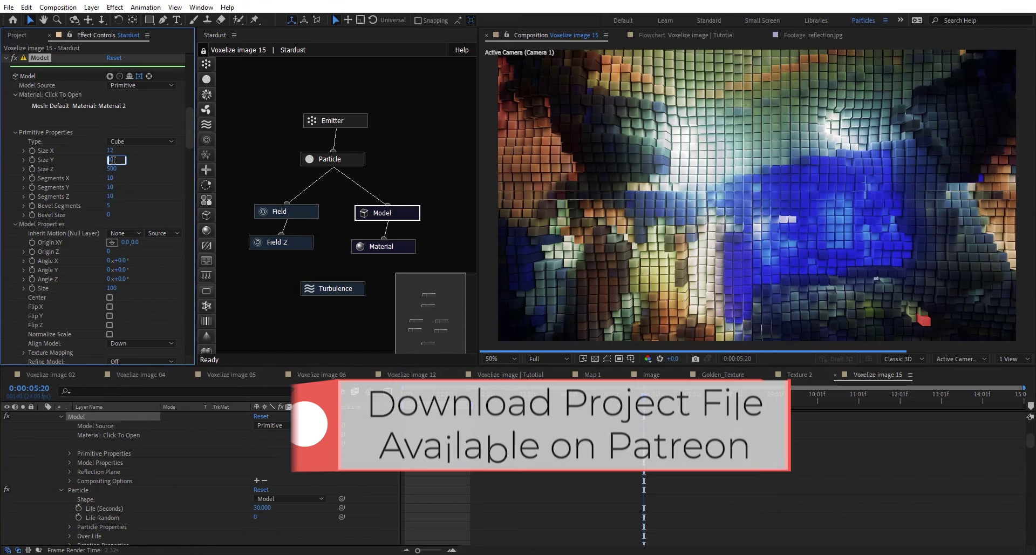
left_click(111, 160)
type("/4")
key("Return")
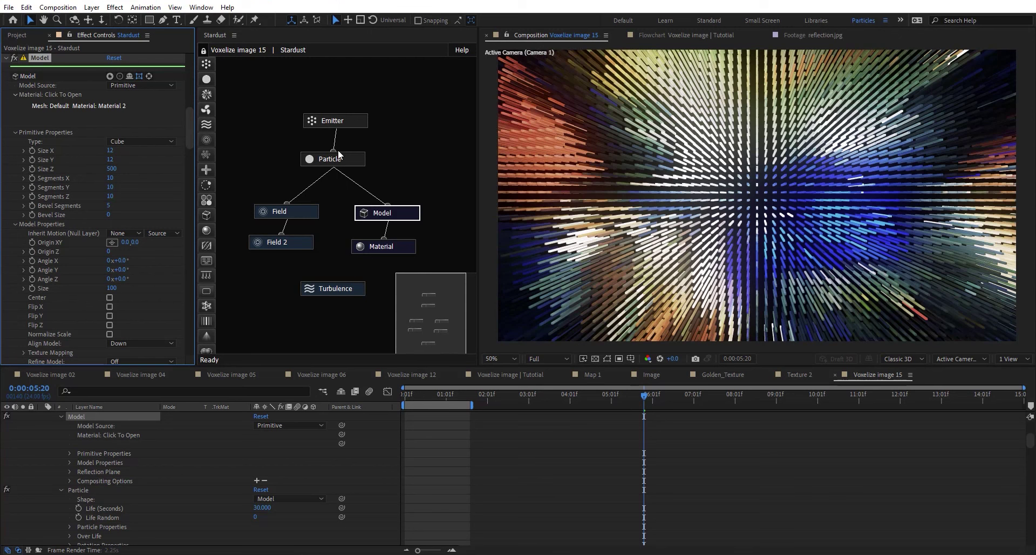
Quadruple the Emitter node's grid density, setting Grid X to 270 and Grid Y to 170.
left_click(354, 122)
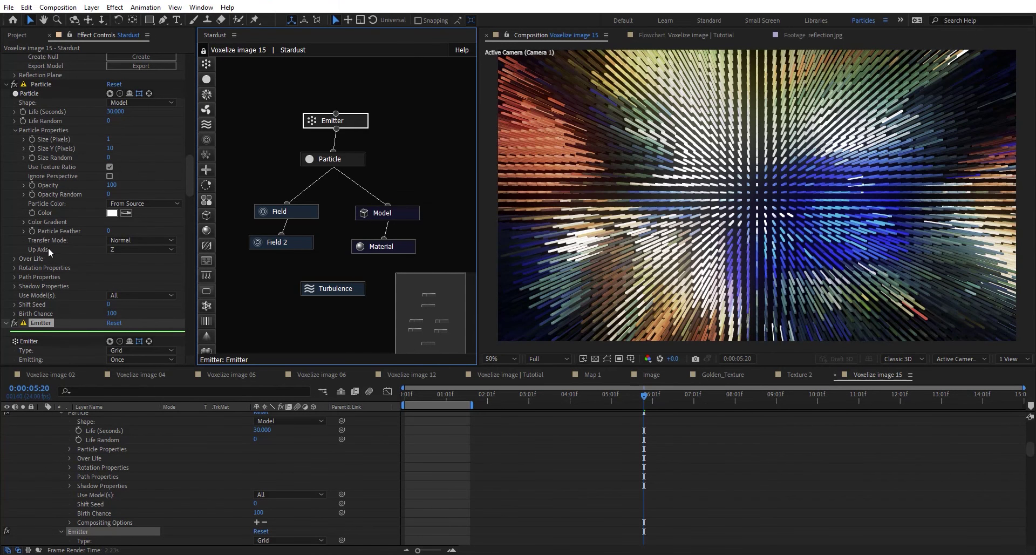
scroll(52, 247, "down", 6)
scroll(51, 247, "down", 3)
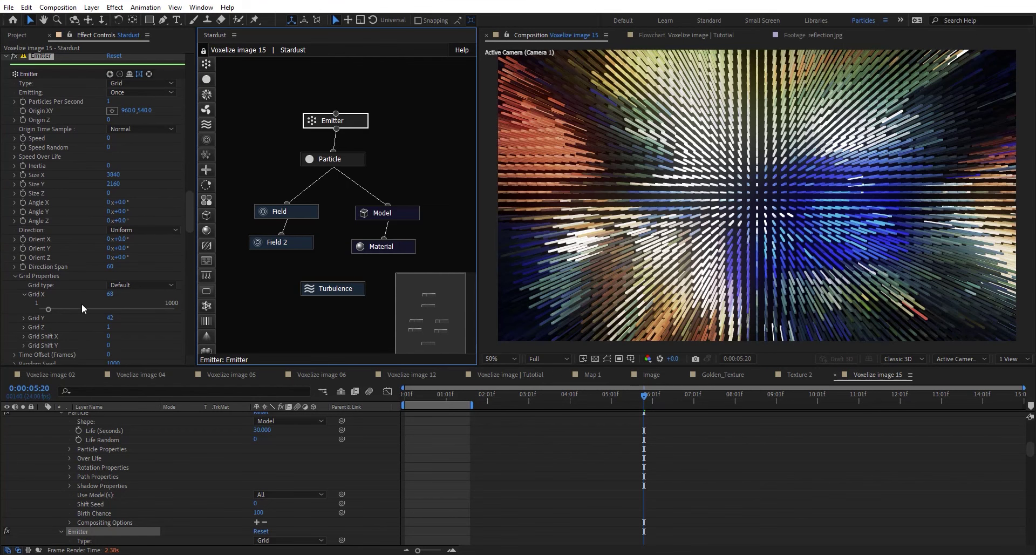
left_click(109, 295)
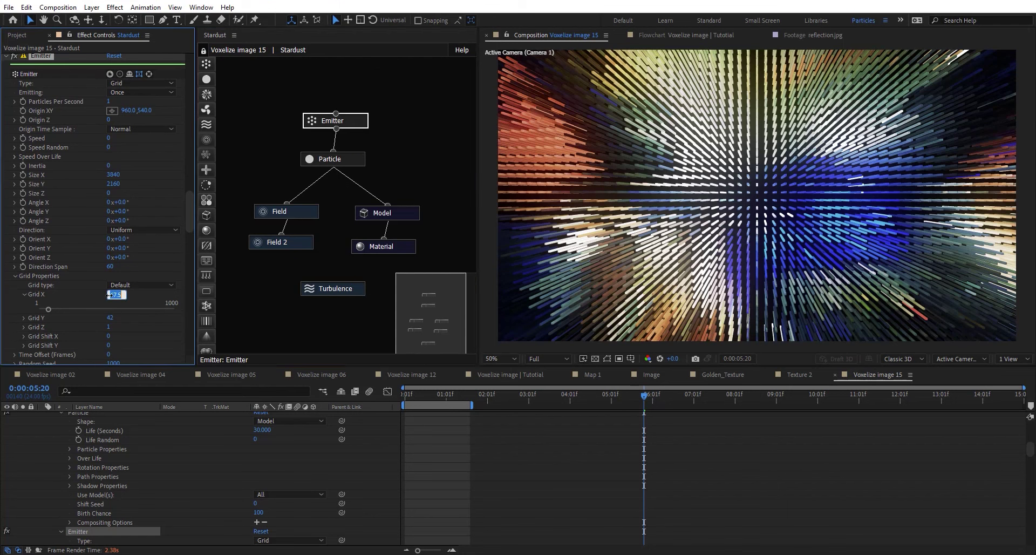
key("Return")
left_click(110, 318)
key("End")
type("*4")
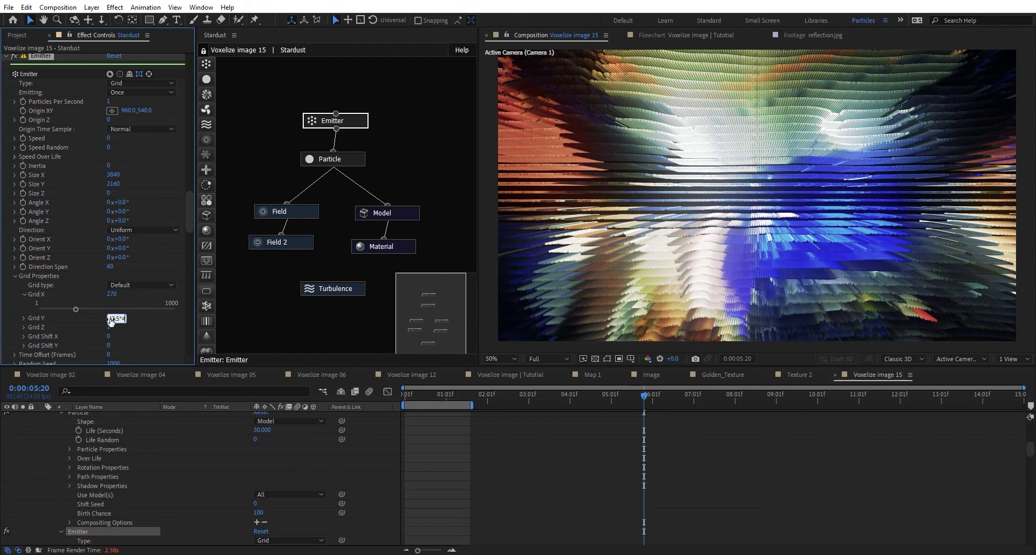
key("Return")
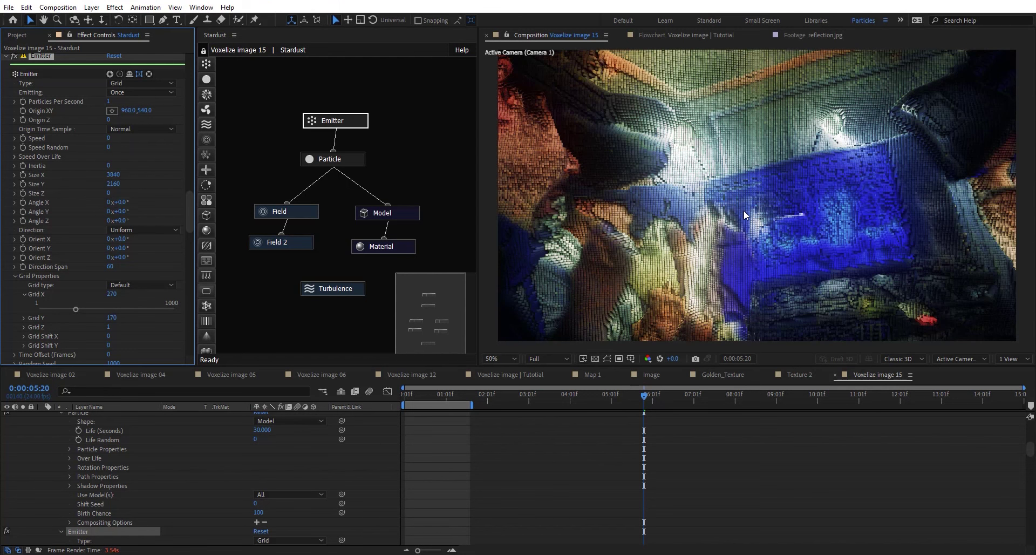
Examine the Field node's map and Affected Properties settings and preview the denser voxel video at 0:00:10:21.
left_click(286, 212)
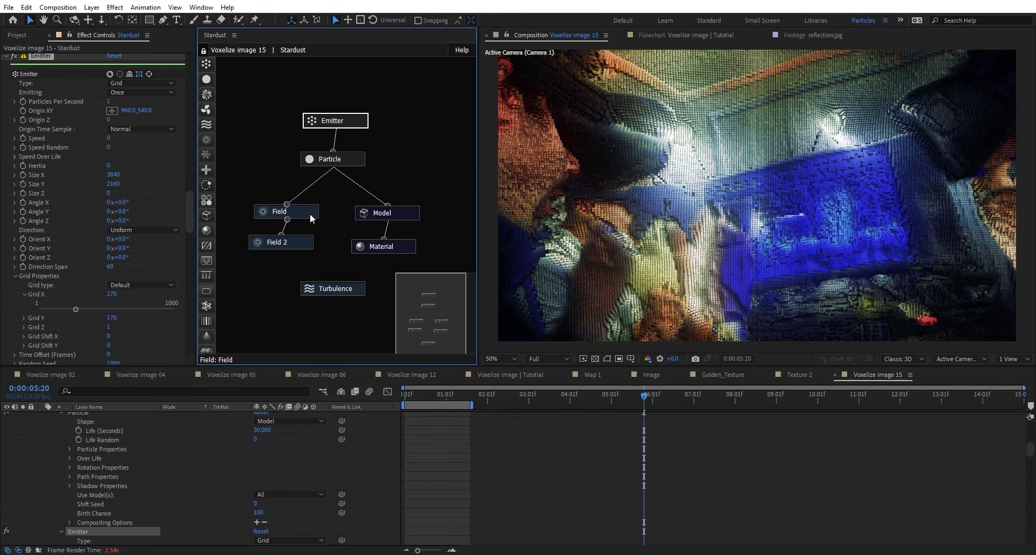
scroll(60, 274, "down", 10)
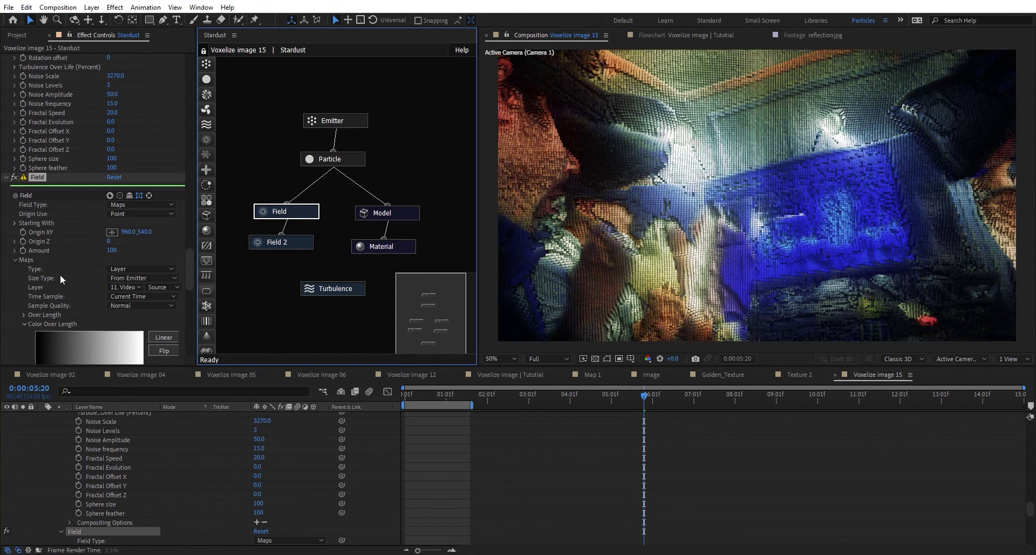
scroll(108, 297, "down", 3)
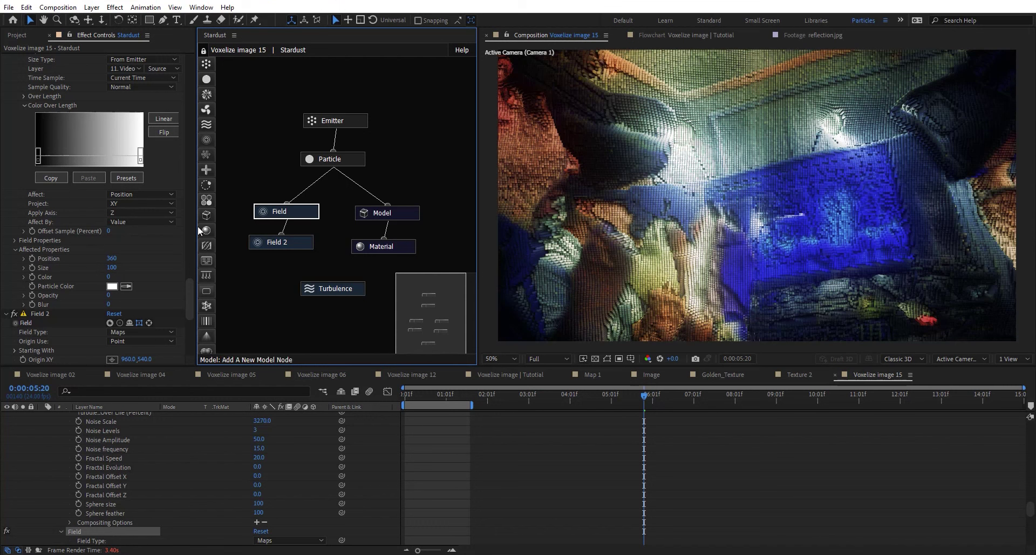
left_click(851, 396)
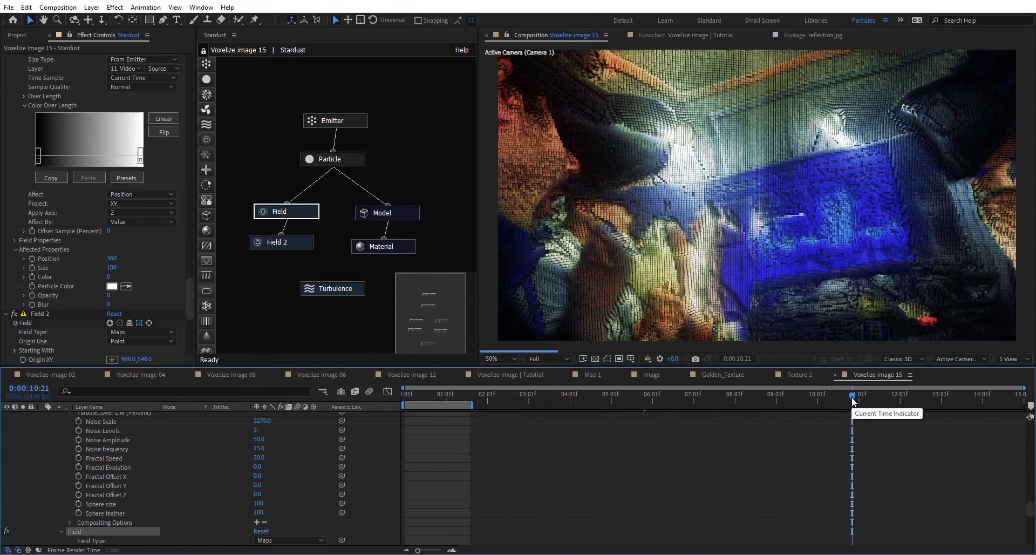